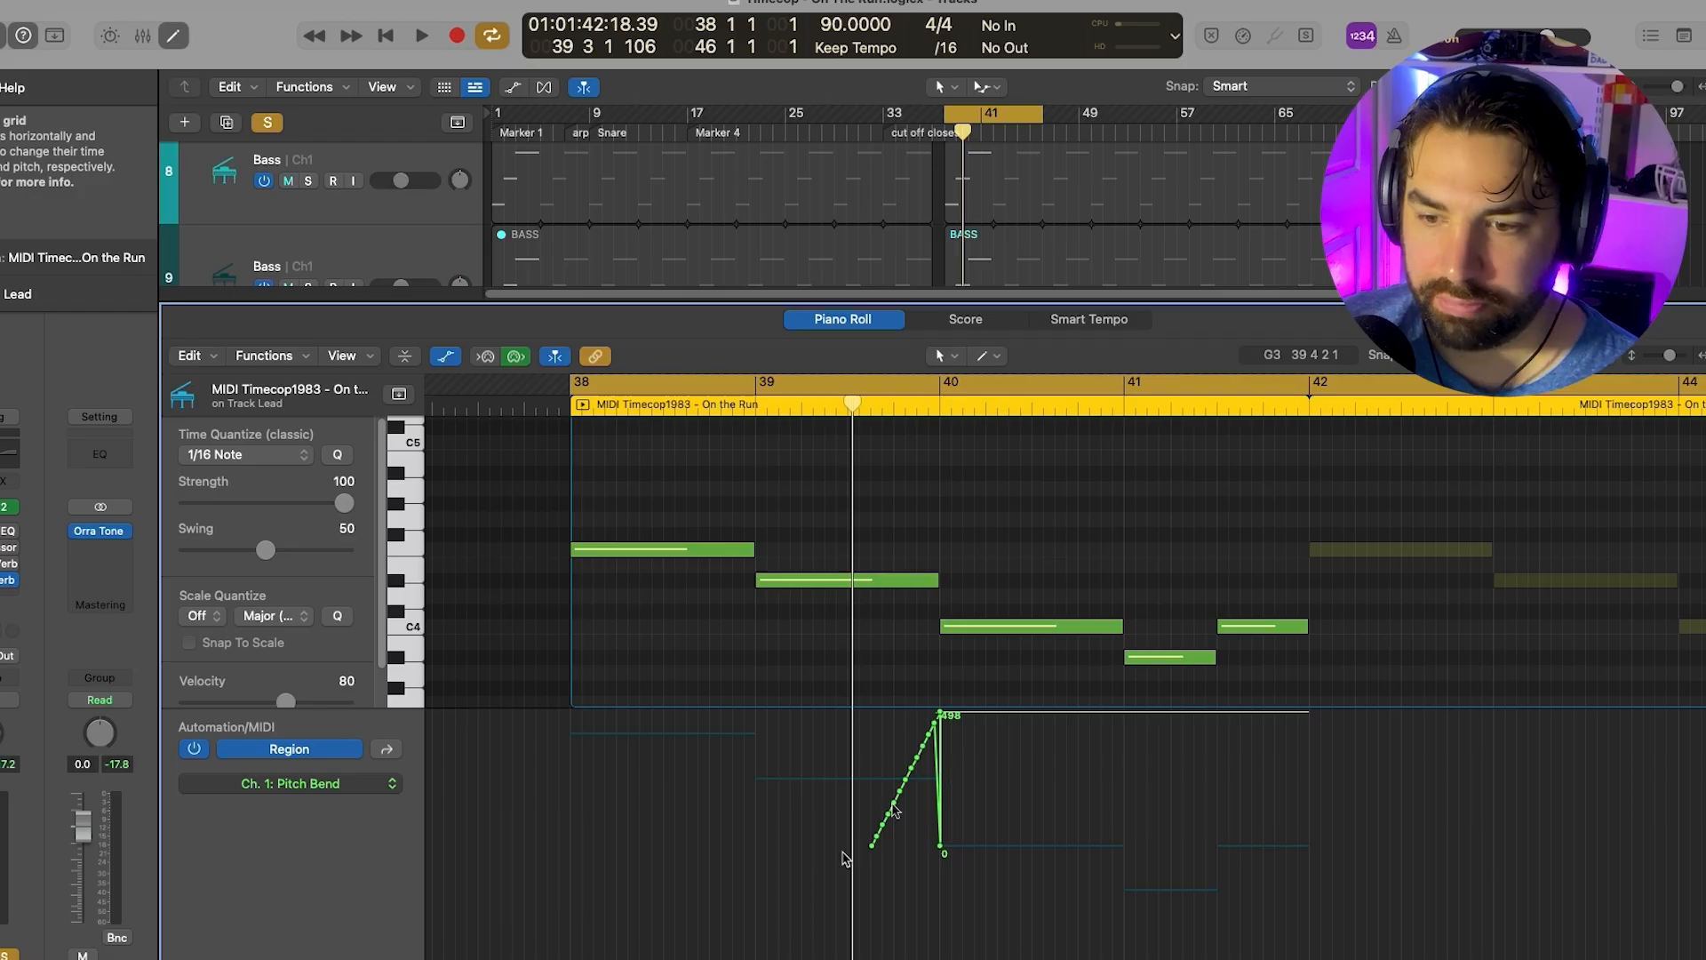
# Audition the pitch-bent lead phrase and duplicate the Lead track along with its MIDI Timecop1983 - On the Run region
pyautogui.press('space')
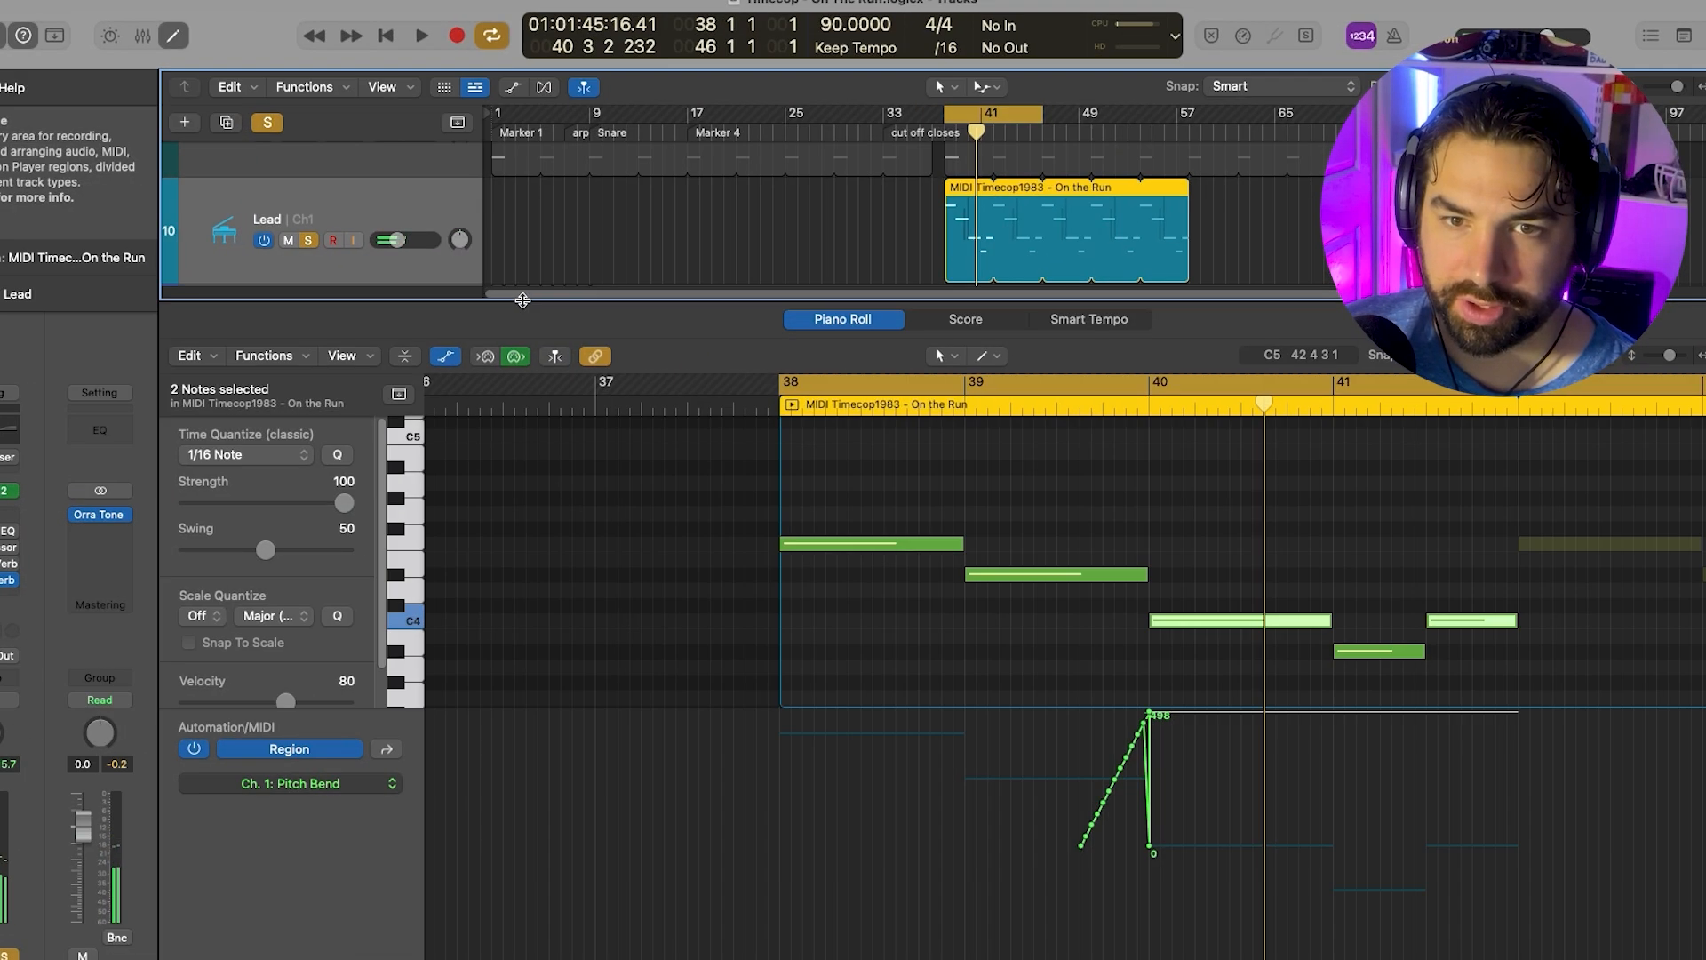
pyautogui.press('e')
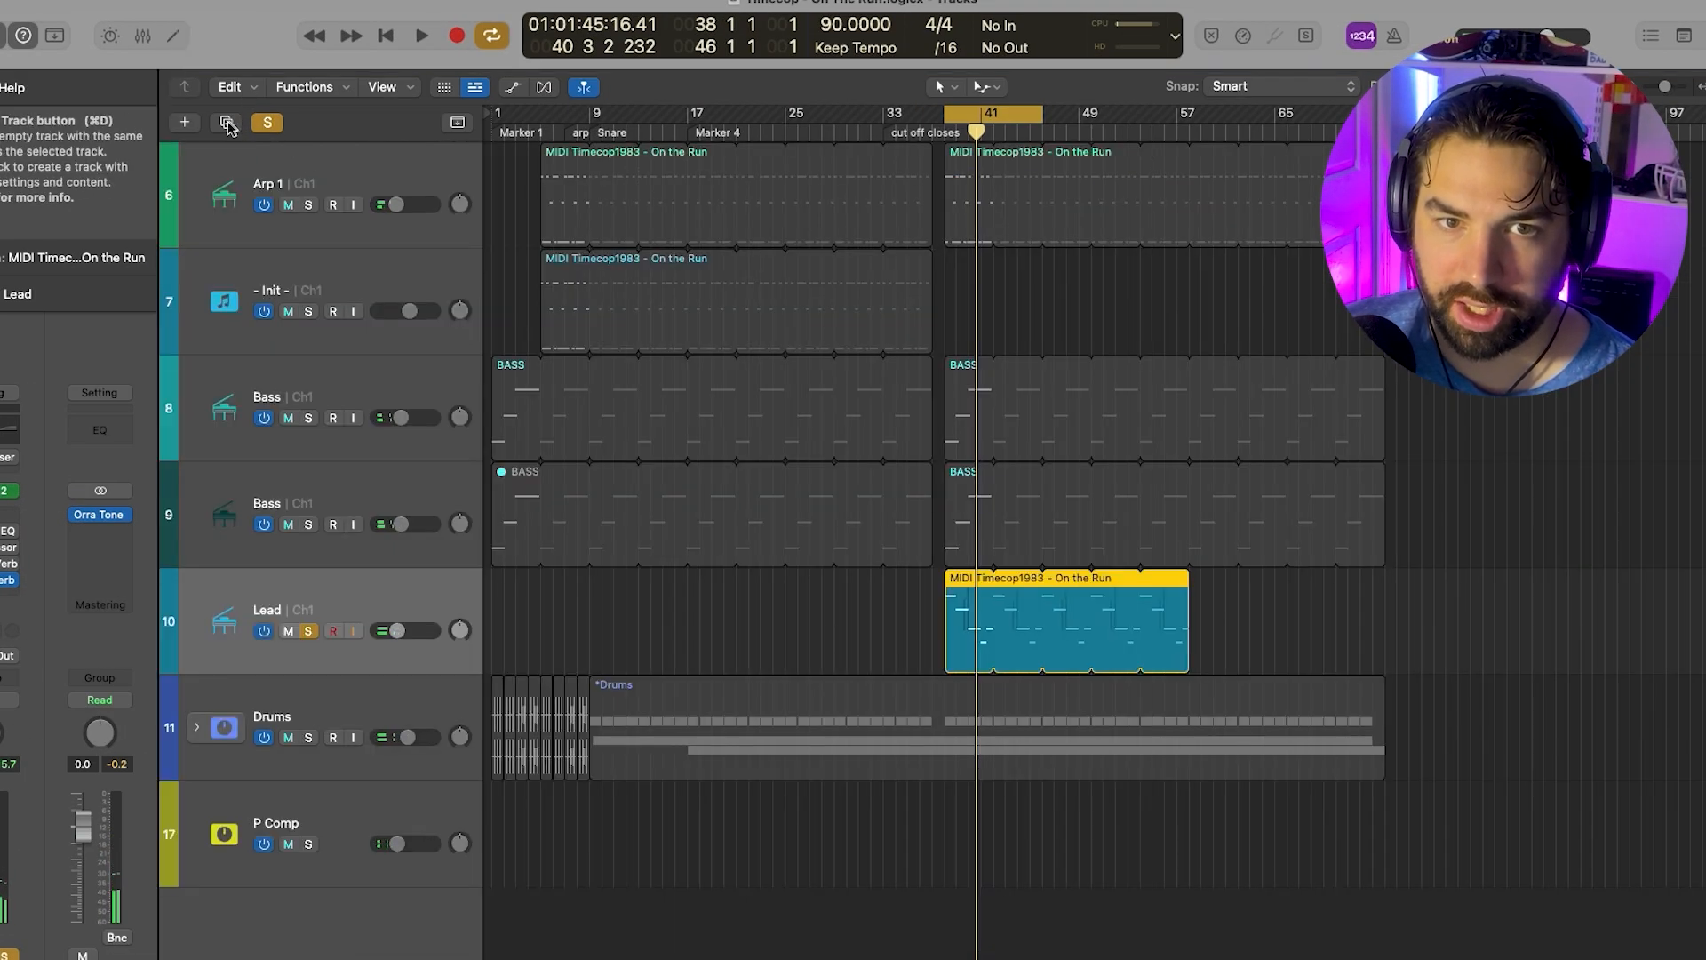
pyautogui.click(227, 124)
pyautogui.click(961, 585)
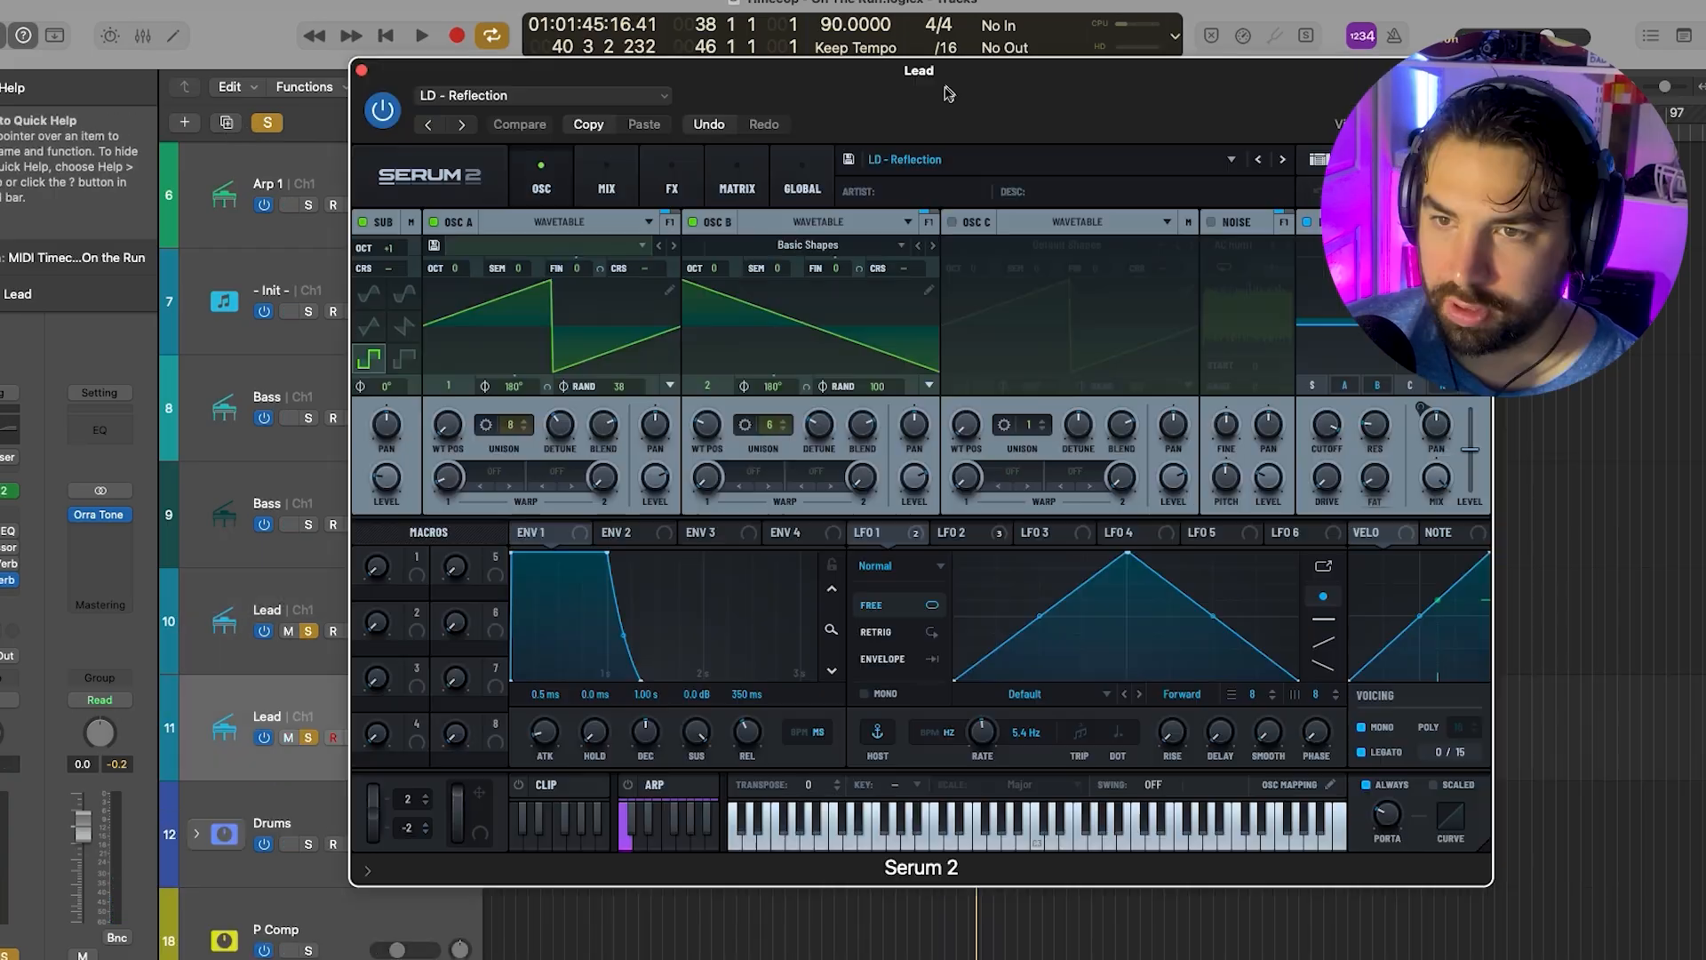
# Browse the Retrowave_SerumPresets folder in the Lead synth's preset list
pyautogui.click(924, 162)
pyautogui.moveTo(1002, 849)
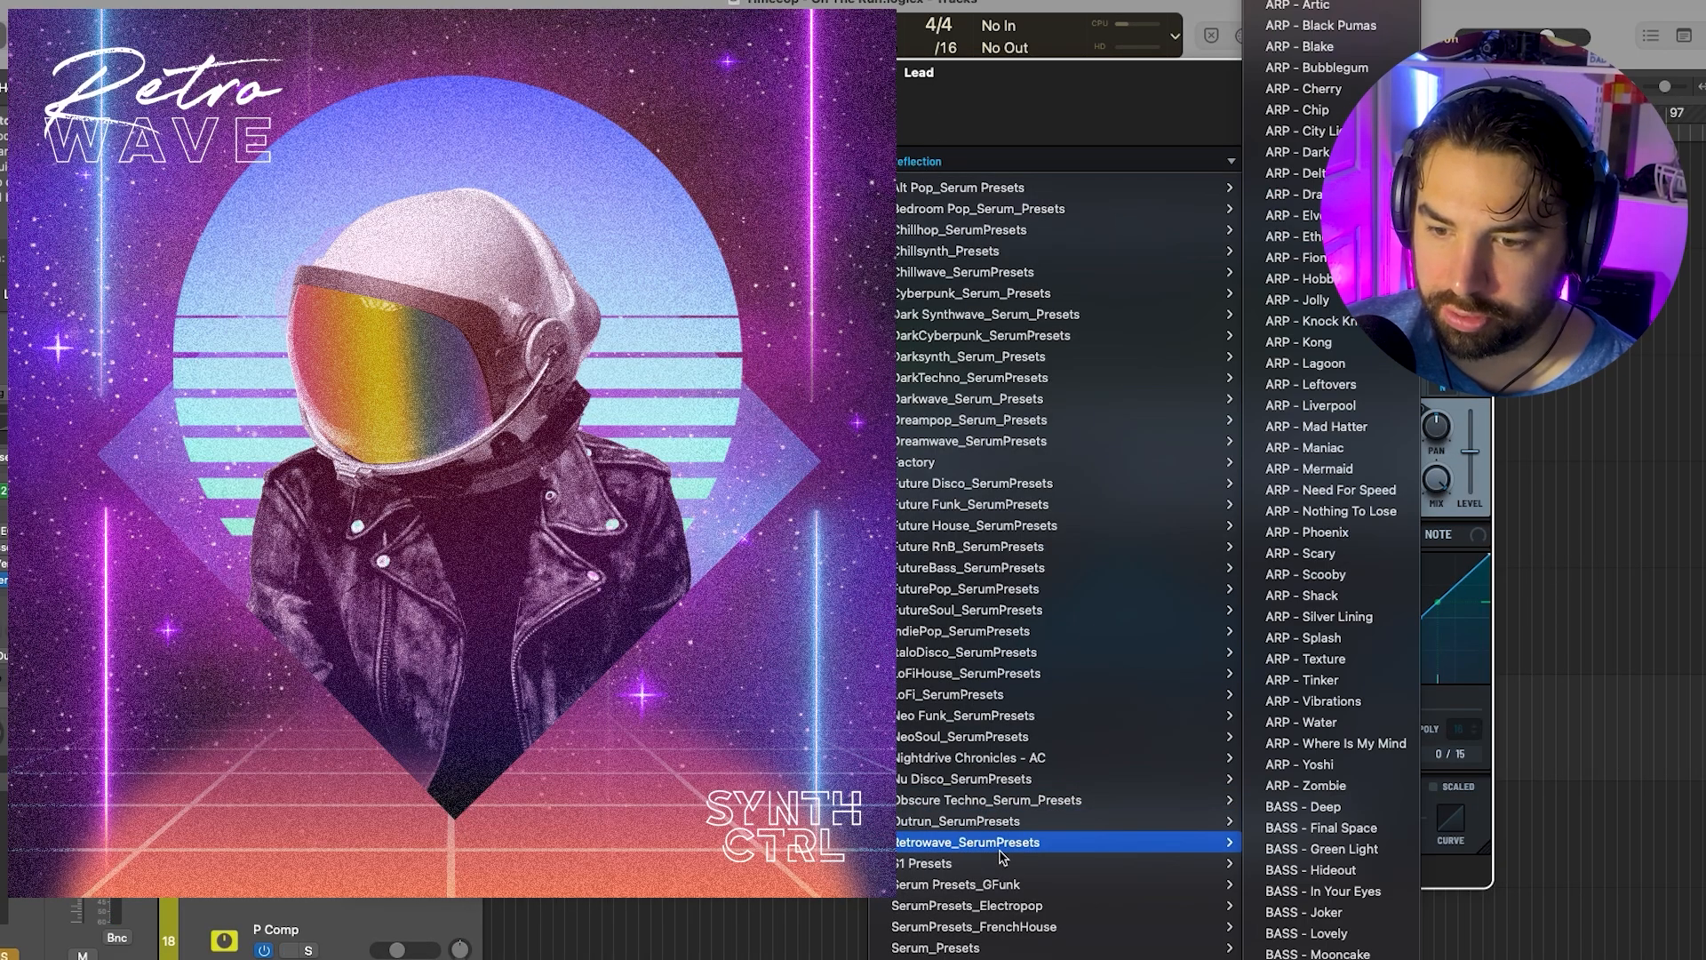
pyautogui.scroll(-15, 1324, 701)
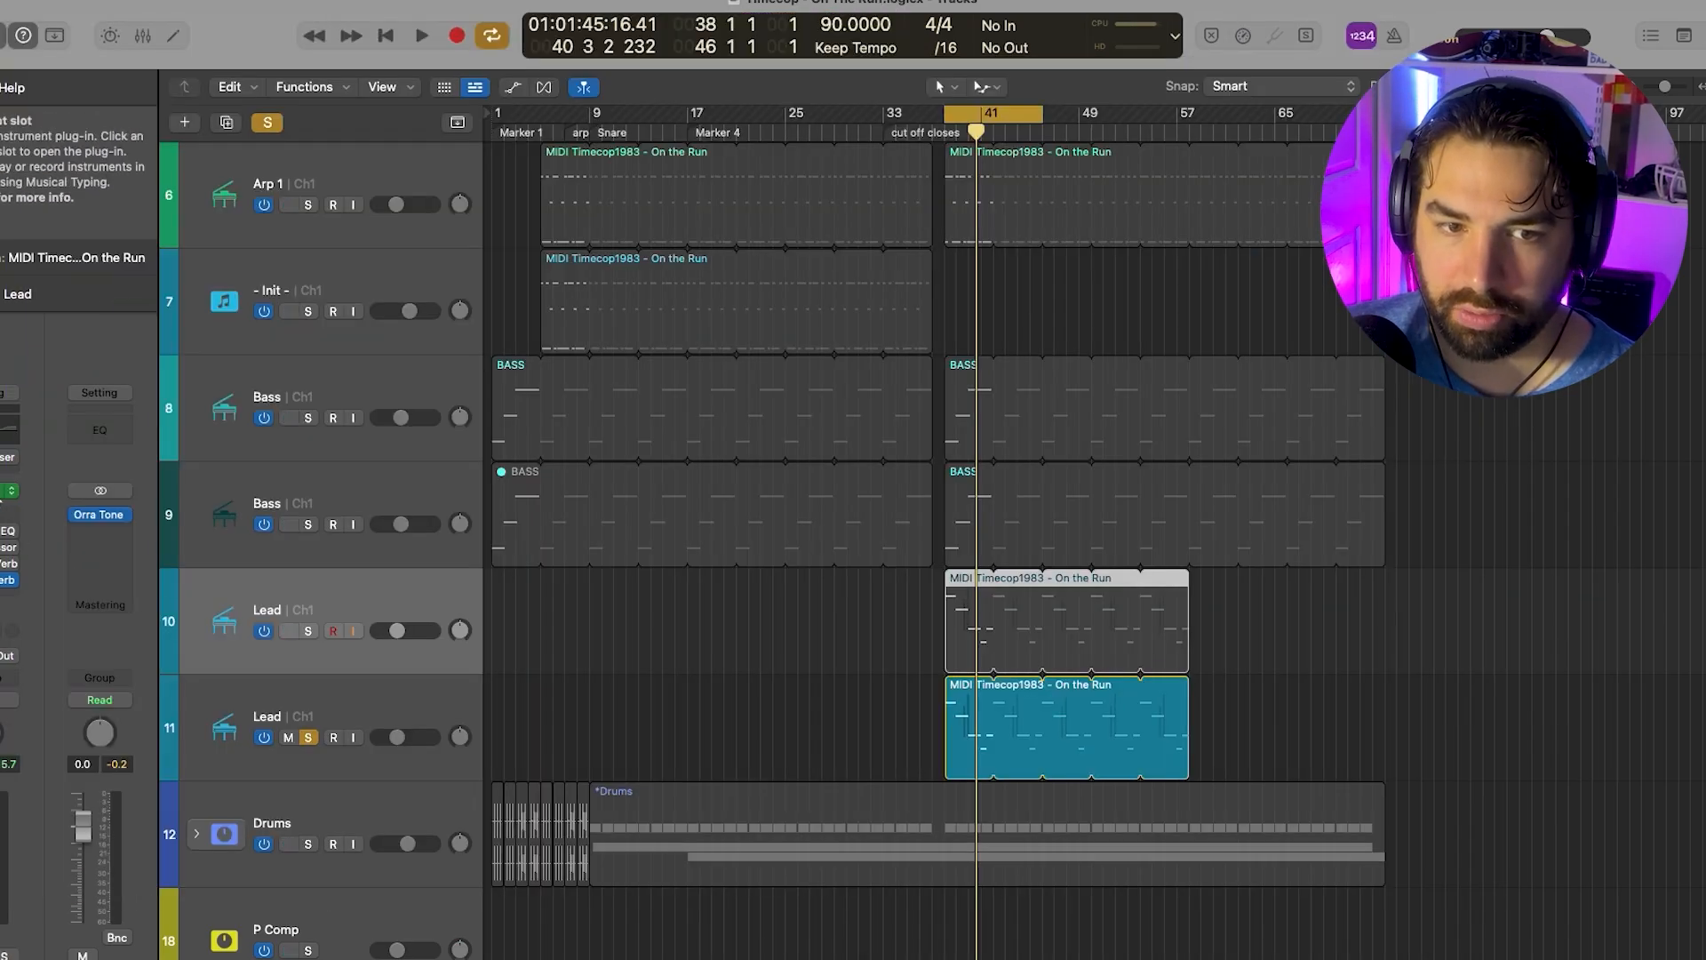
# Open the Lead track's Serum 2 instrument on the Init patch and enable the Sub oscillator with a square wave at octave +1
pyautogui.click(9, 490)
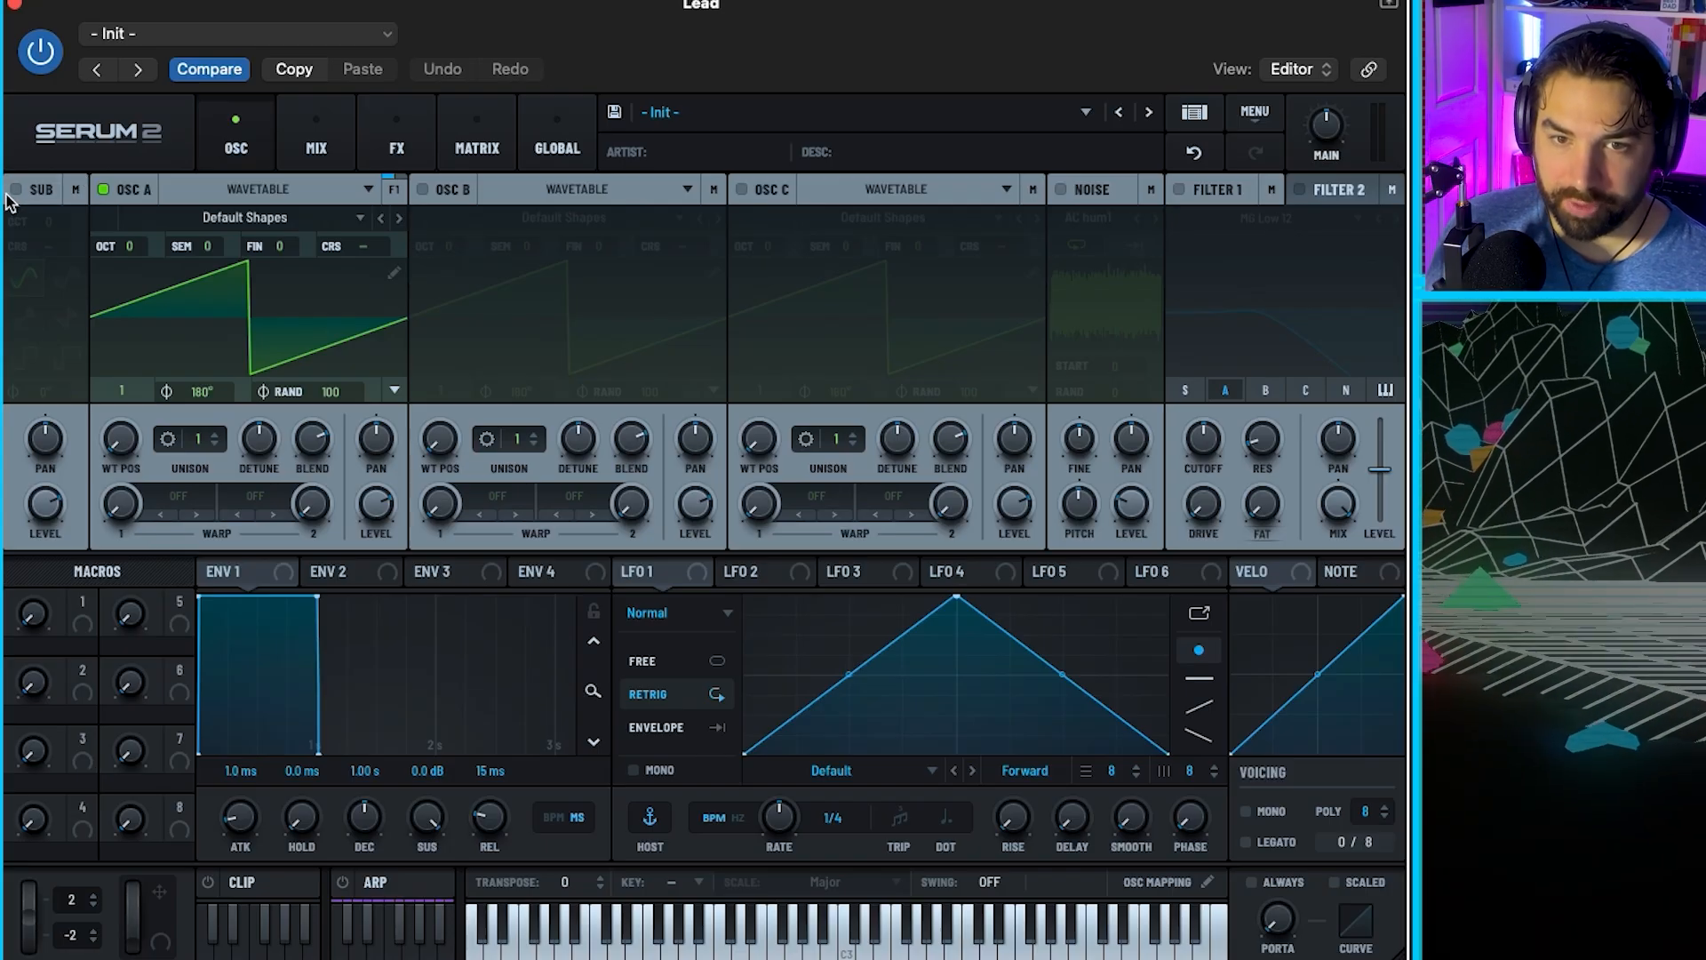
pyautogui.click(12, 192)
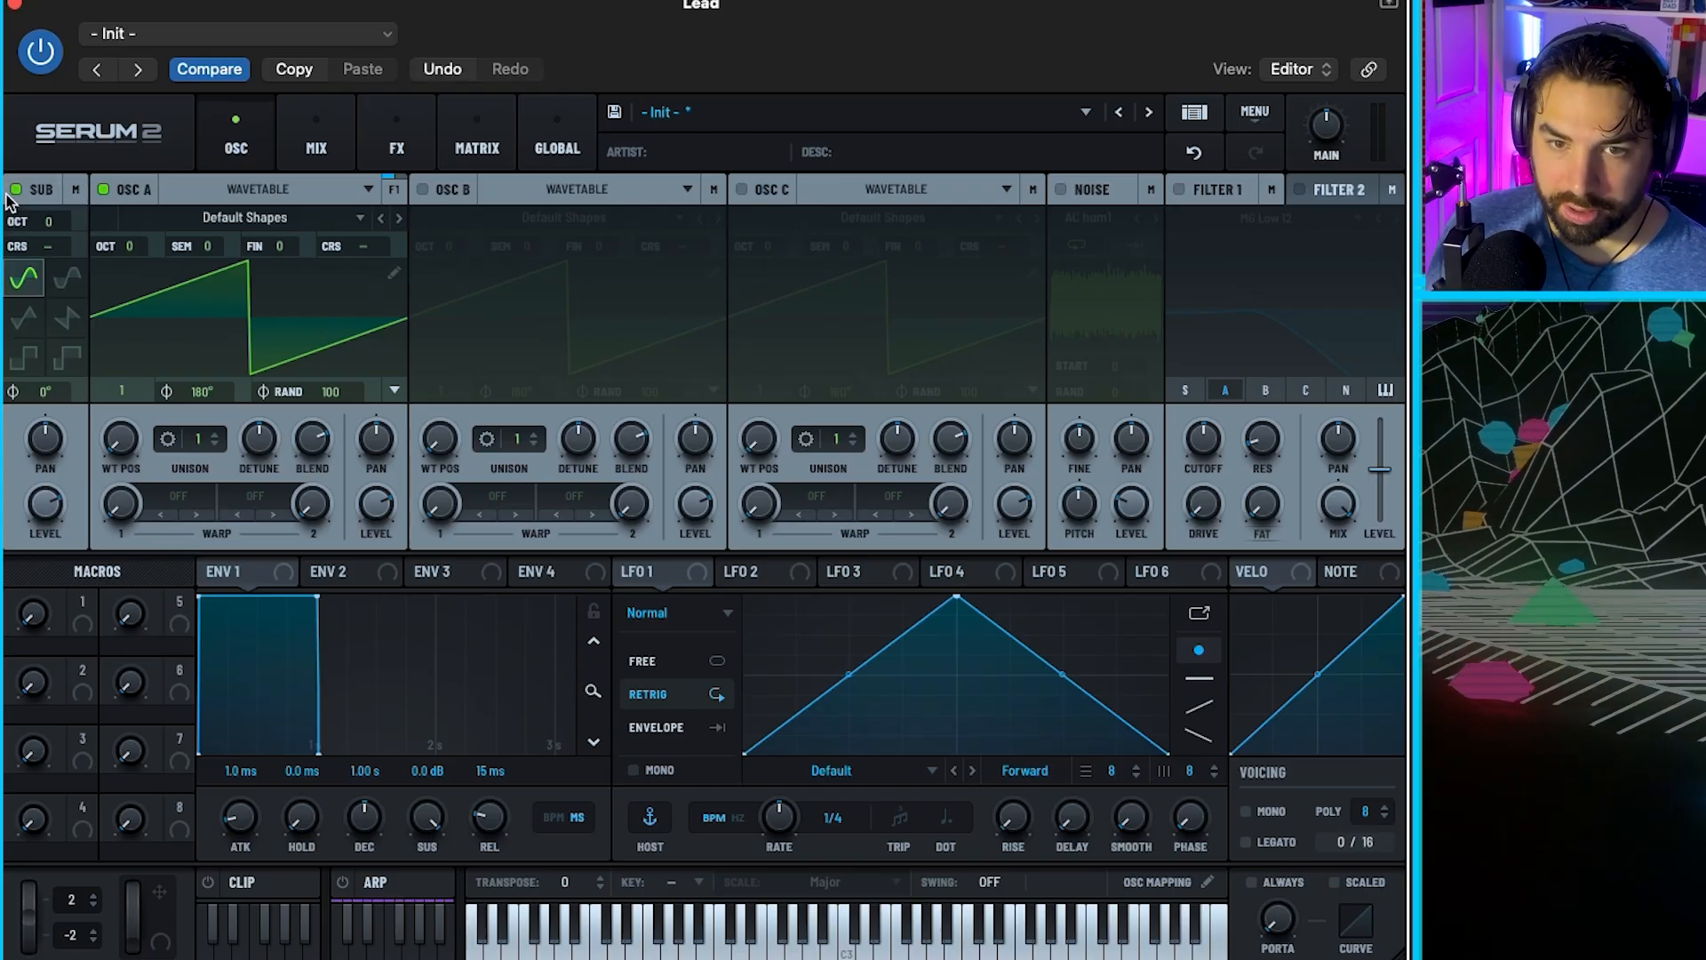
pyautogui.moveTo(51, 223); pyautogui.dragTo(55, 214)
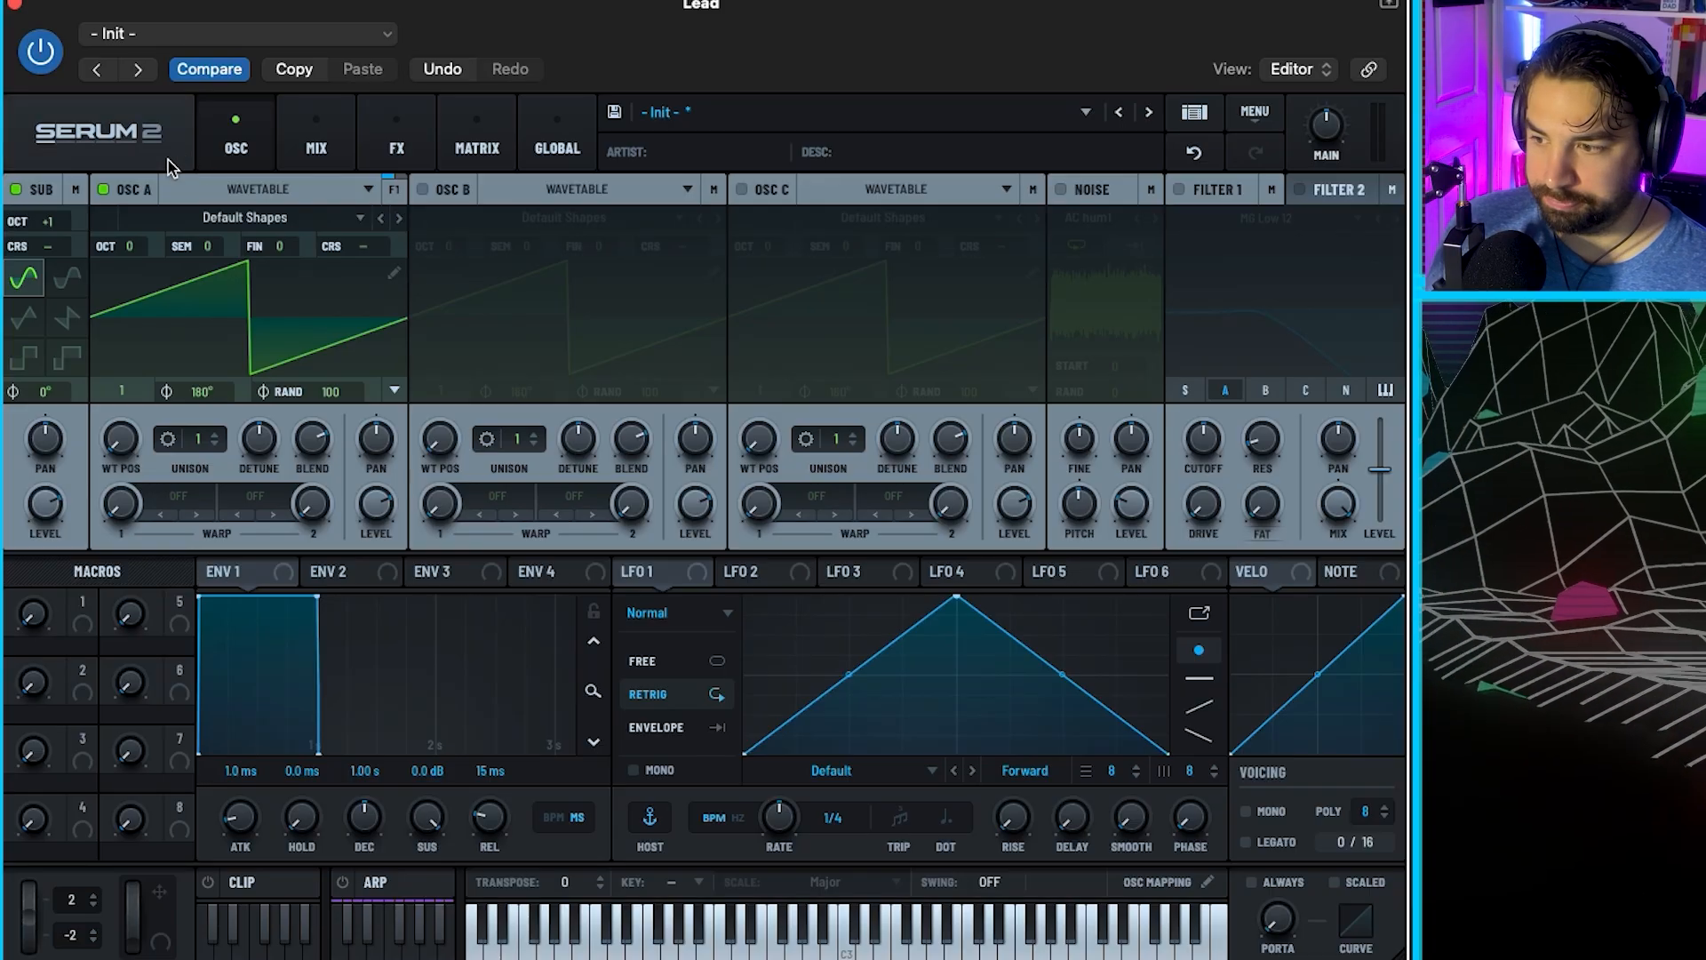
pyautogui.click(12, 362)
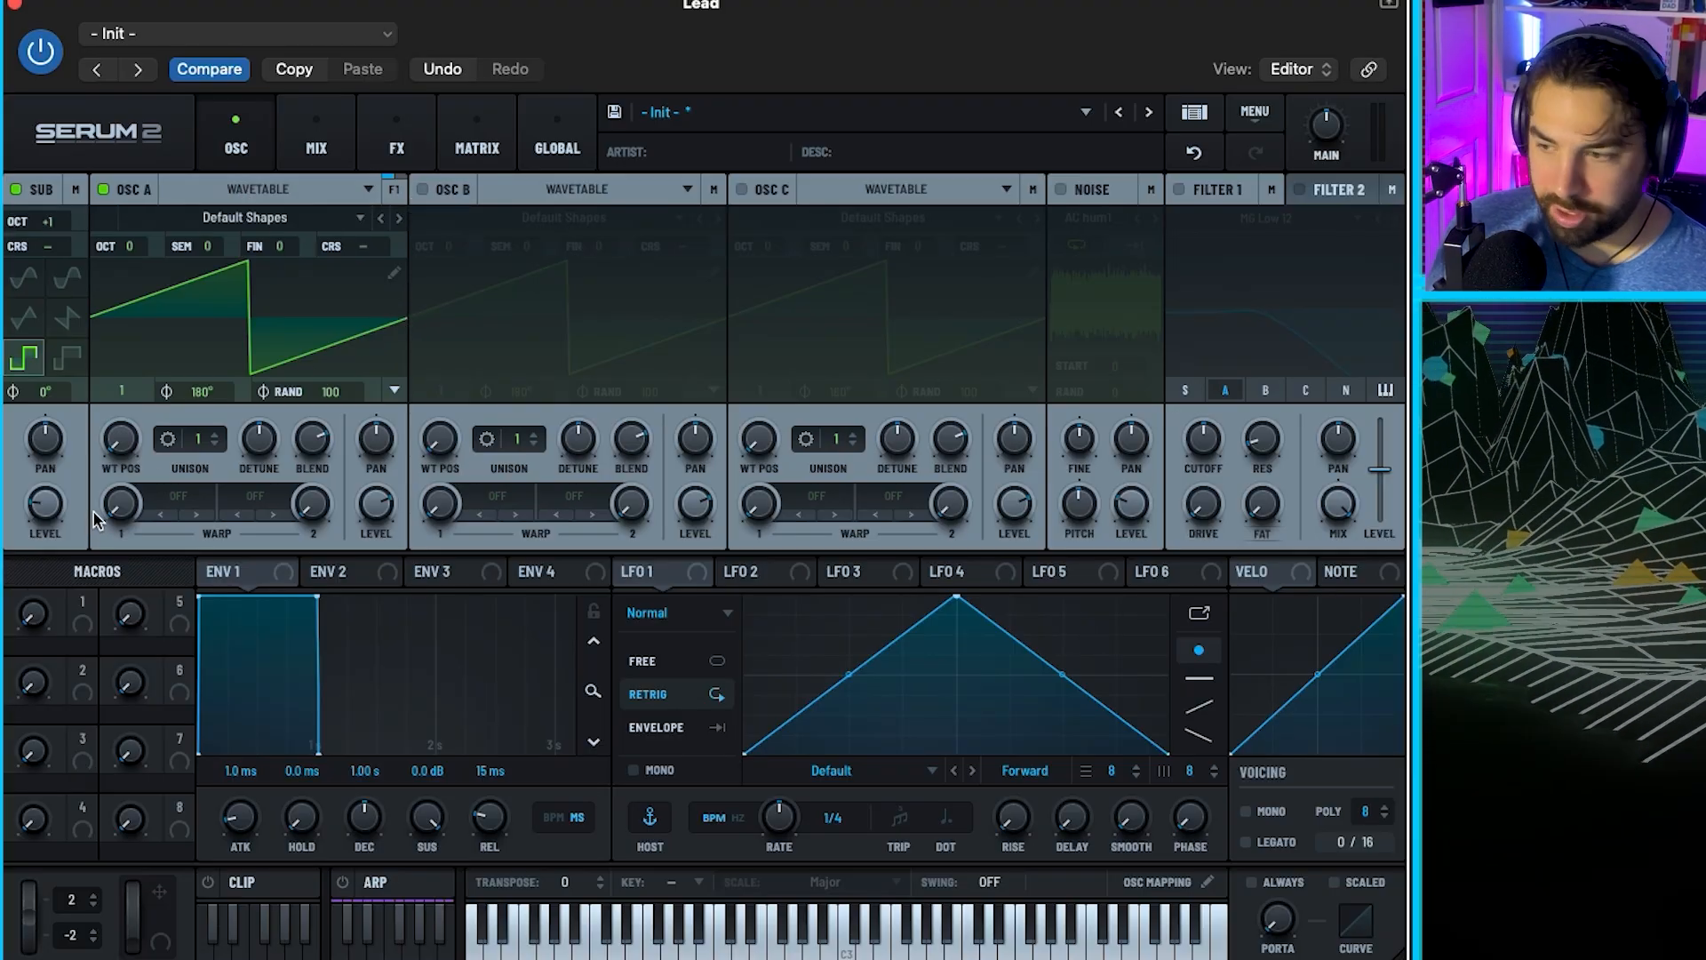
# Give oscillator A 8 unison voices with reduced detune, and set its random phase to 38
pyautogui.moveTo(206, 446); pyautogui.dragTo(253, 483)
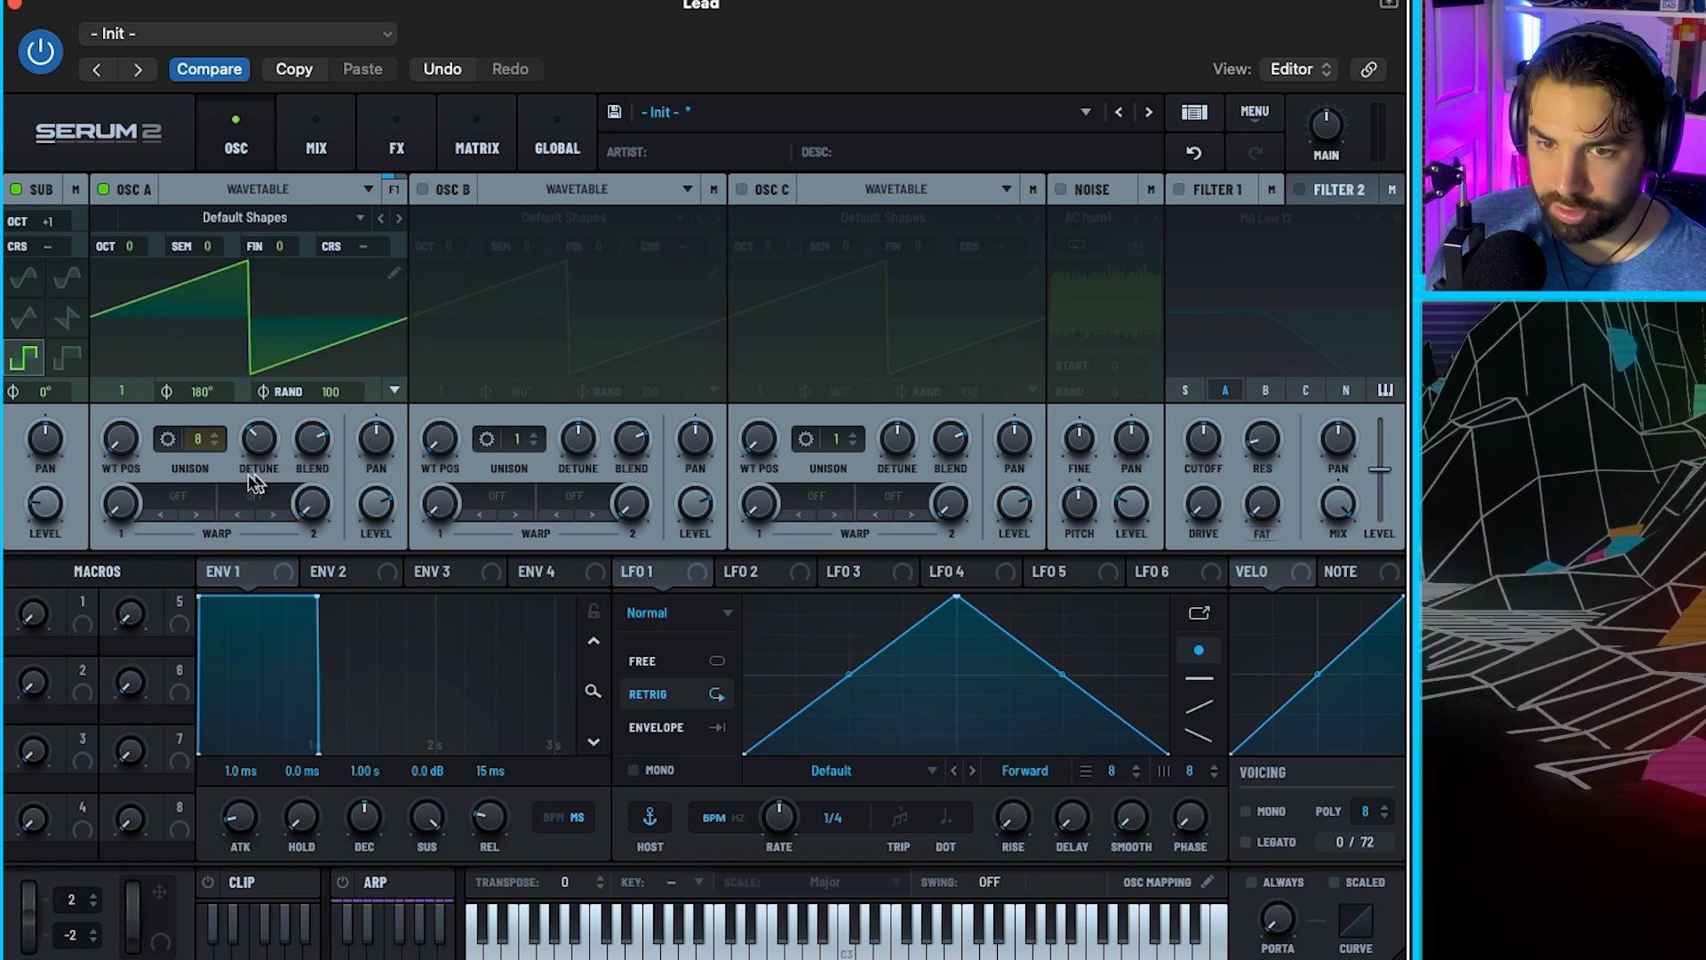
pyautogui.moveTo(330, 391); pyautogui.dragTo(323, 404)
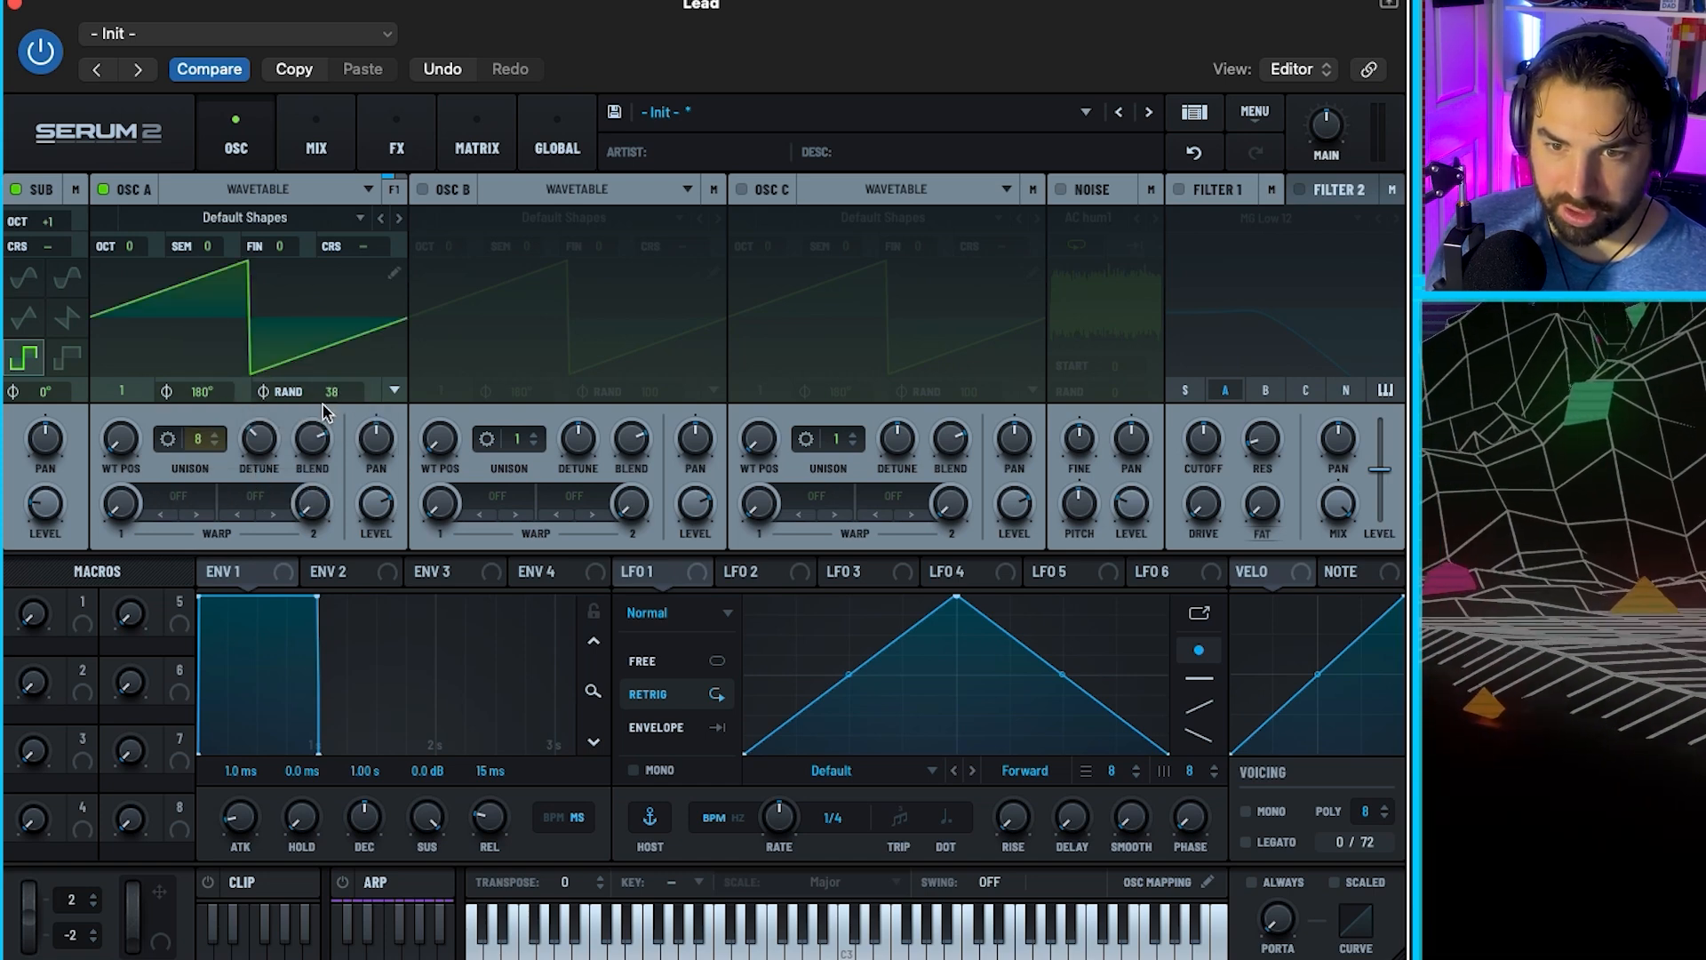
# Enable oscillator B with the Analog Basic Shapes wavetable at position 2, 6 unison voices and reduced detune, and audition the sound
pyautogui.click(423, 190)
pyautogui.click(568, 218)
pyautogui.moveTo(586, 244)
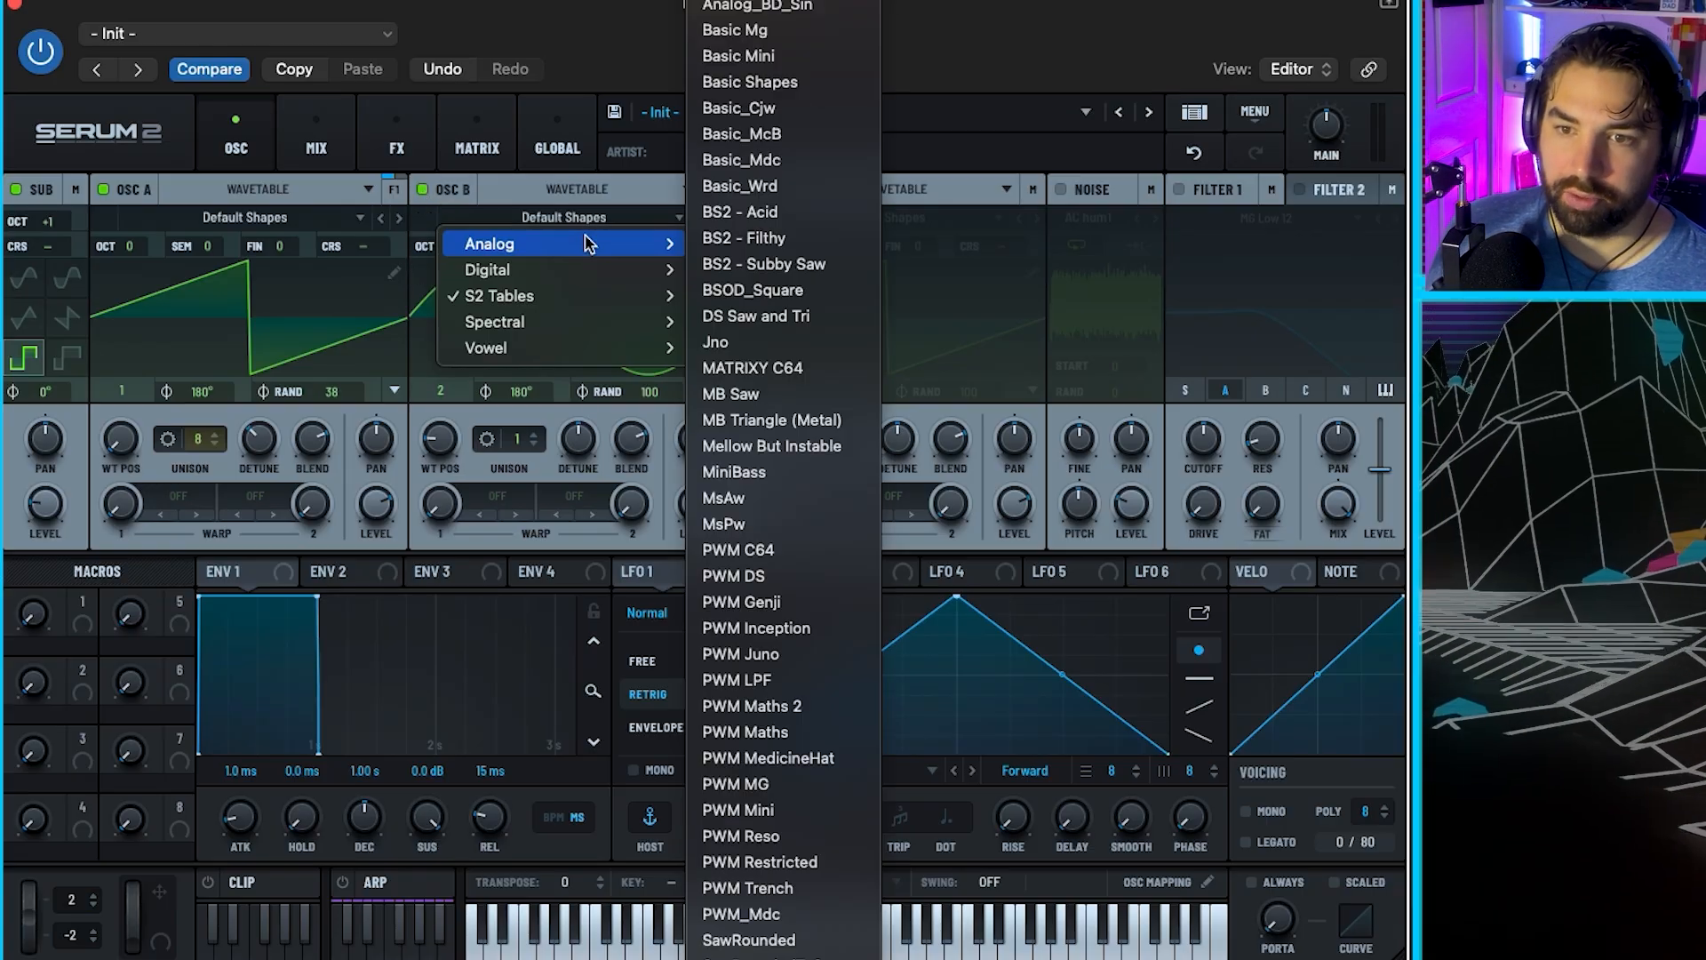
pyautogui.click(800, 82)
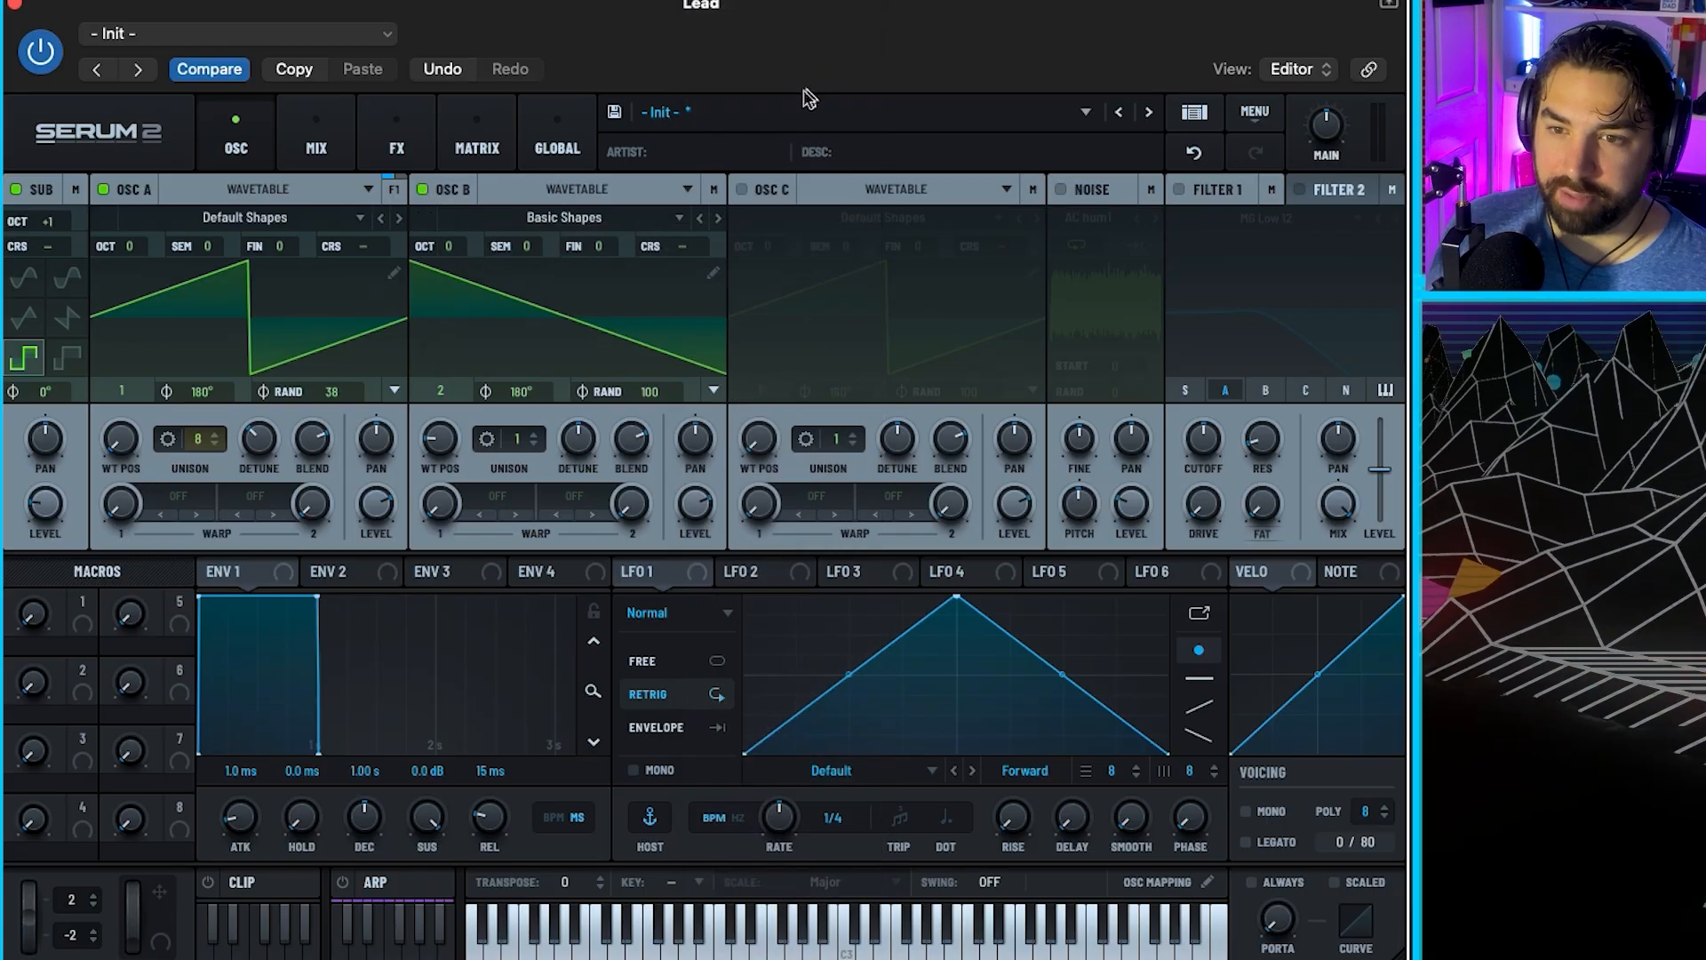
pyautogui.moveTo(449, 453); pyautogui.dragTo(535, 433)
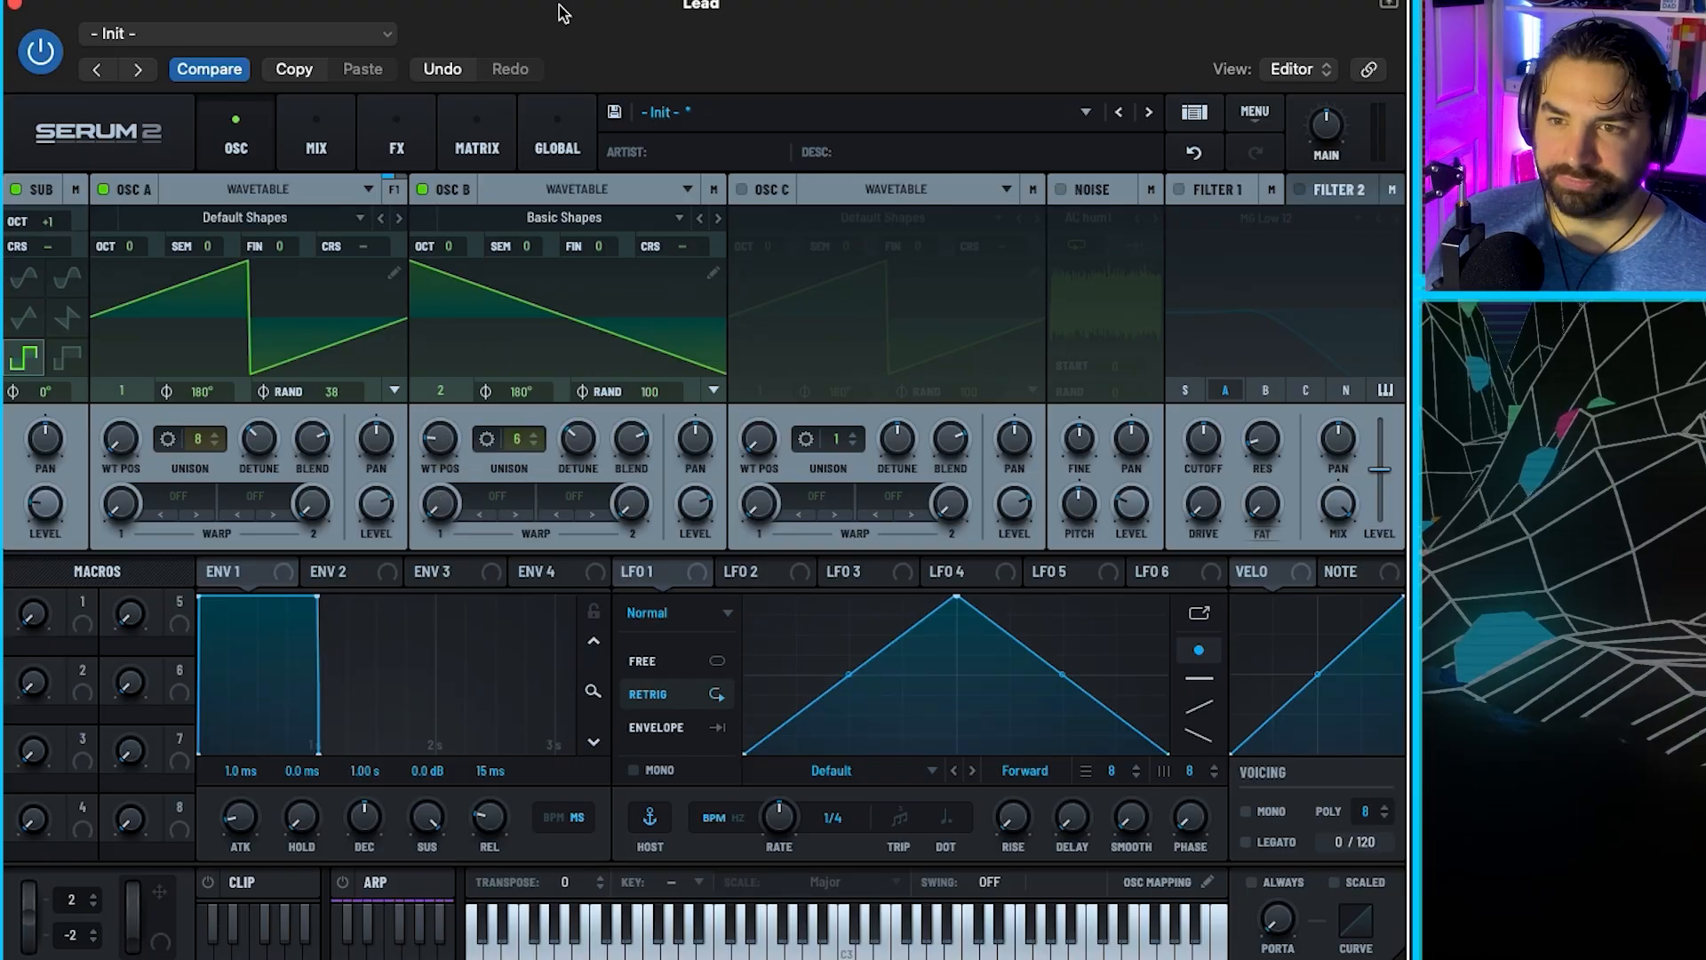
pyautogui.press('space')
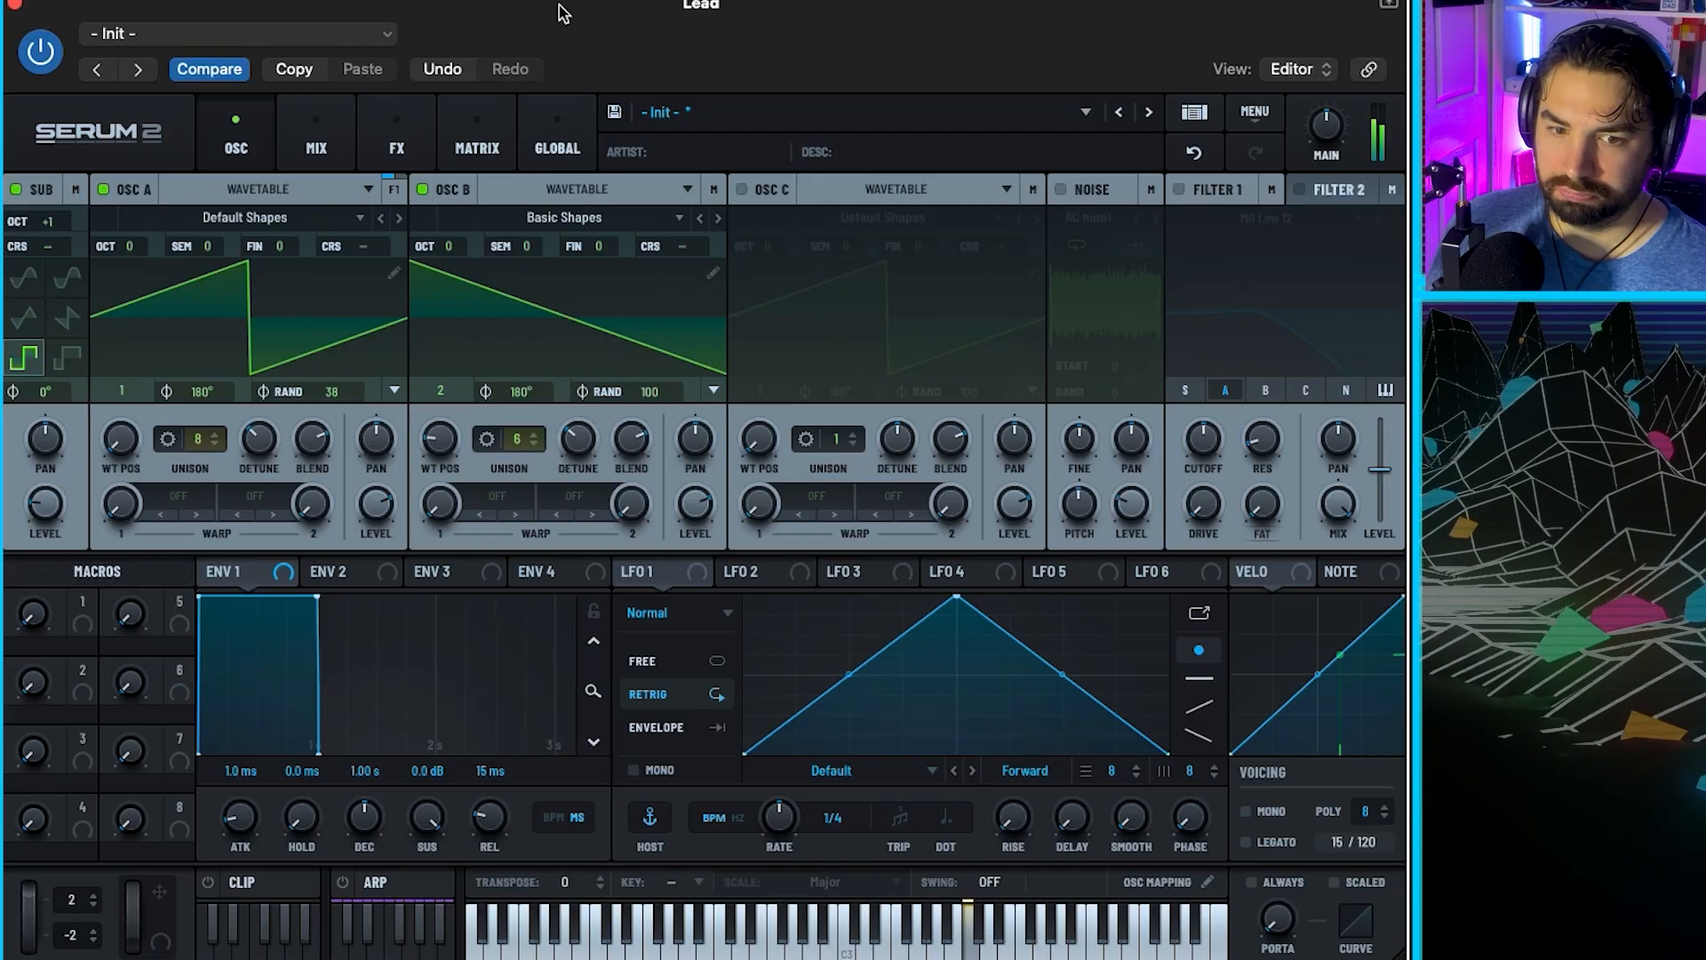
pyautogui.press('space')
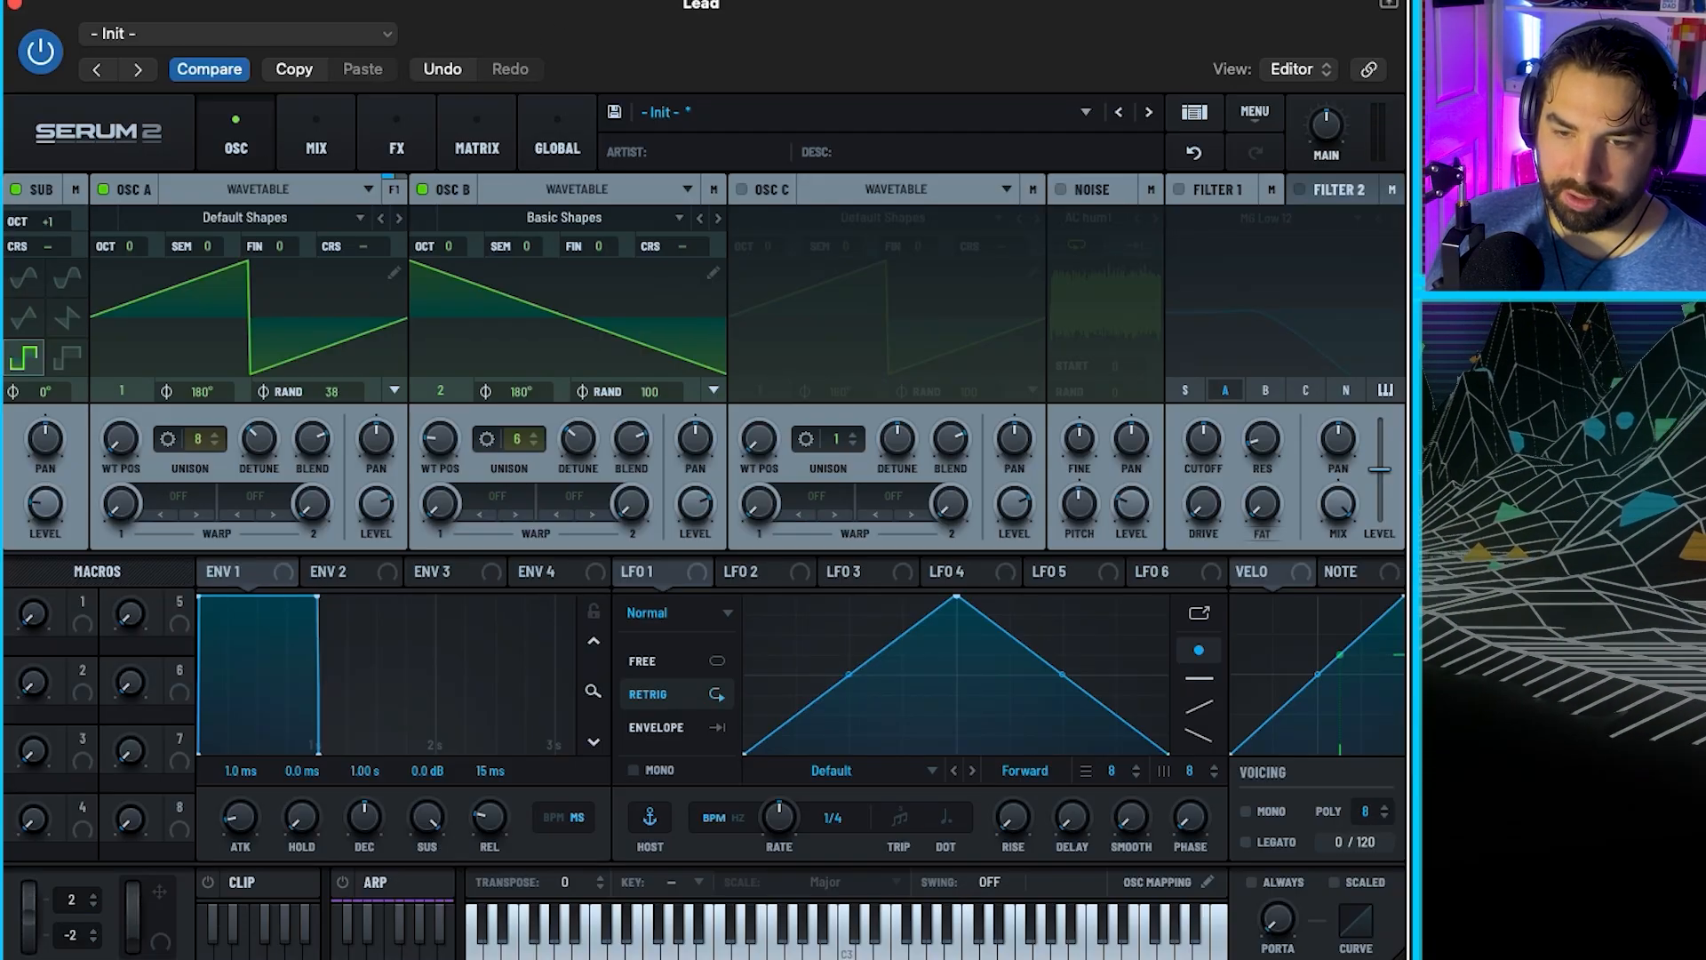
# Enable Filter 1 as MG Low 12 for oscillators A and B, with cutoff about 12667 Hz and slightly raised resonance
pyautogui.click(1177, 189)
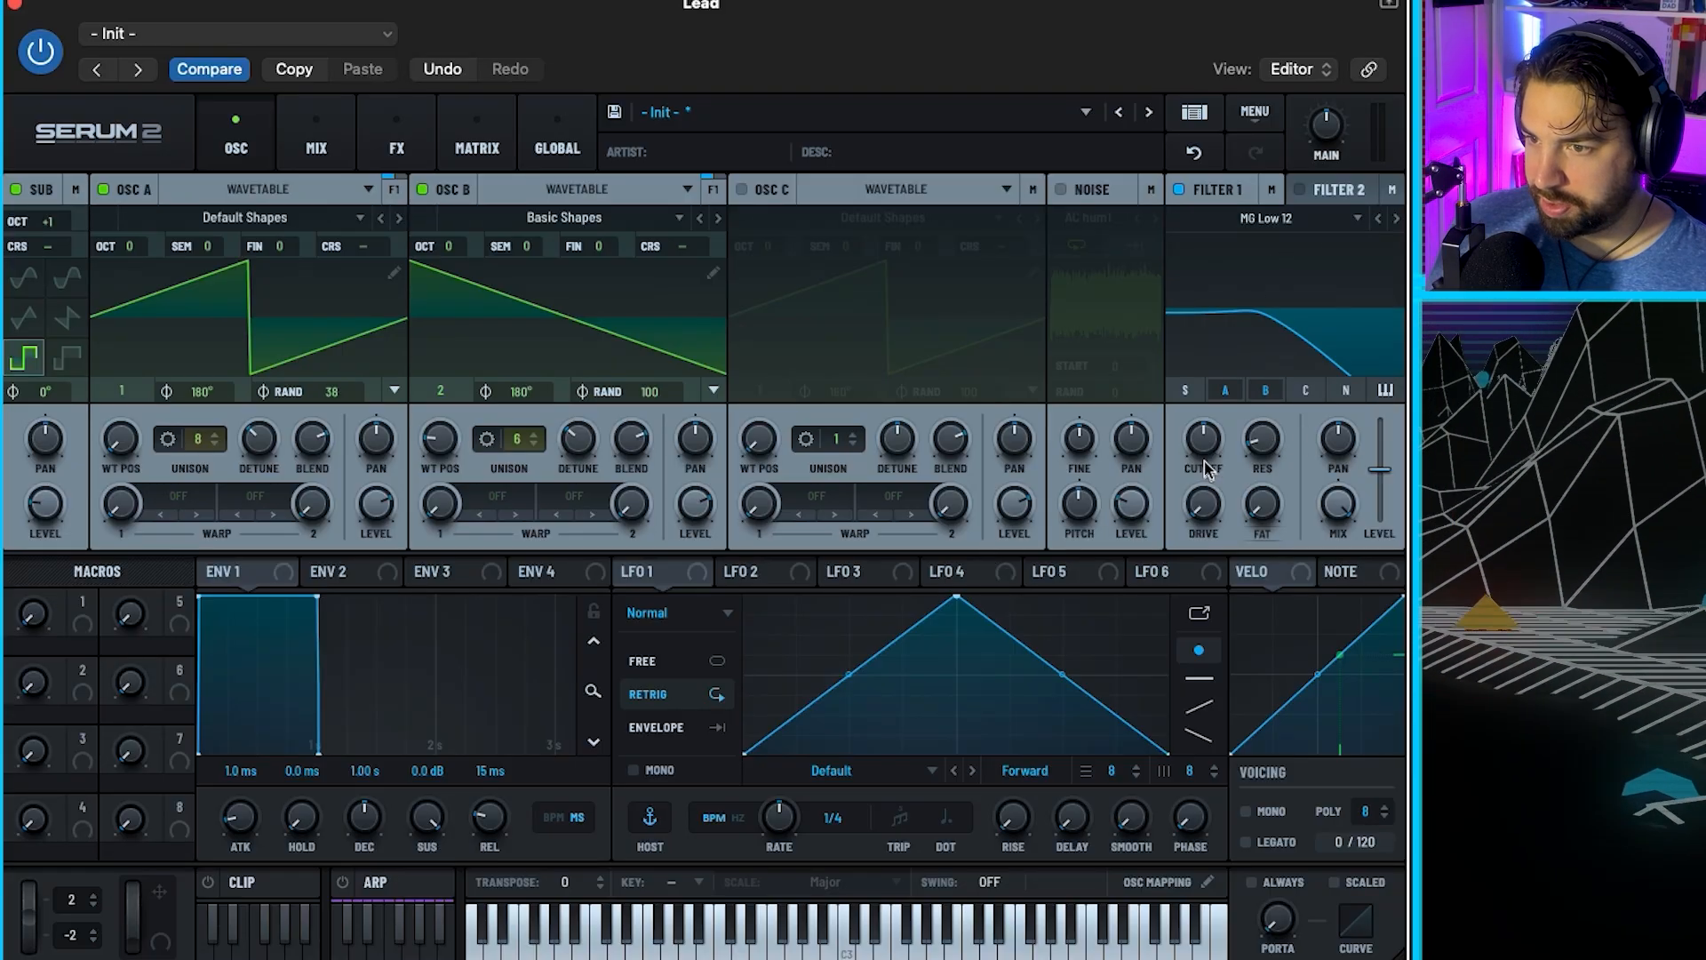
pyautogui.moveTo(1211, 447); pyautogui.dragTo(1212, 327)
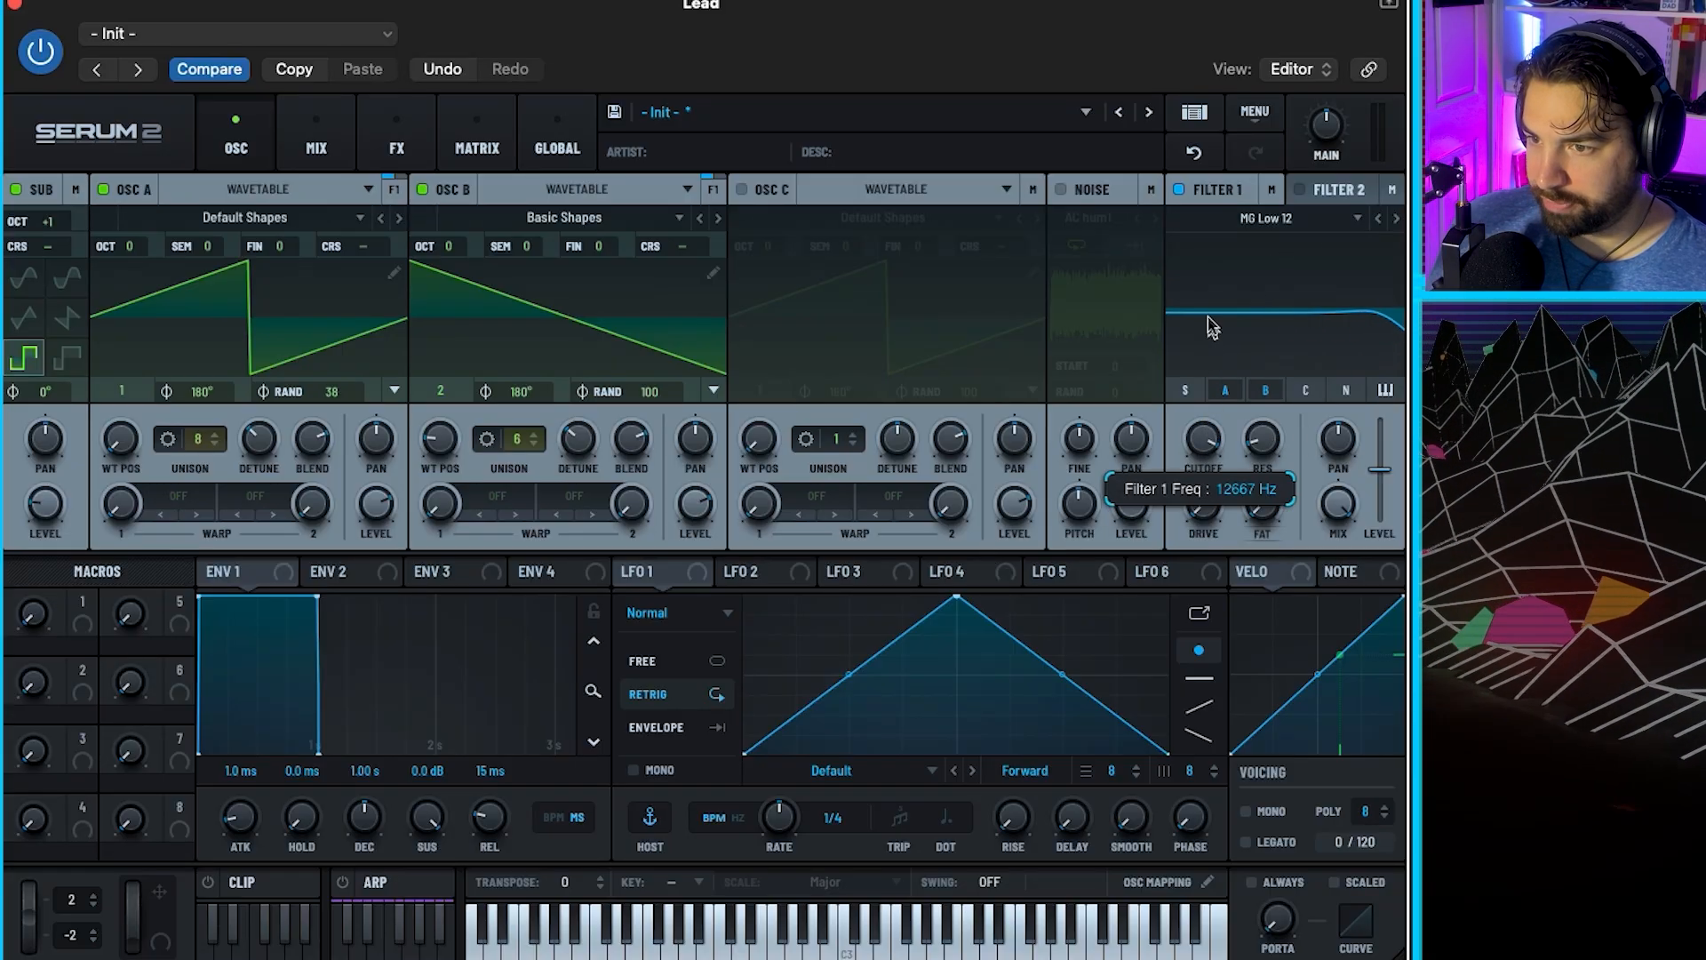
pyautogui.moveTo(1265, 435); pyautogui.dragTo(1265, 414)
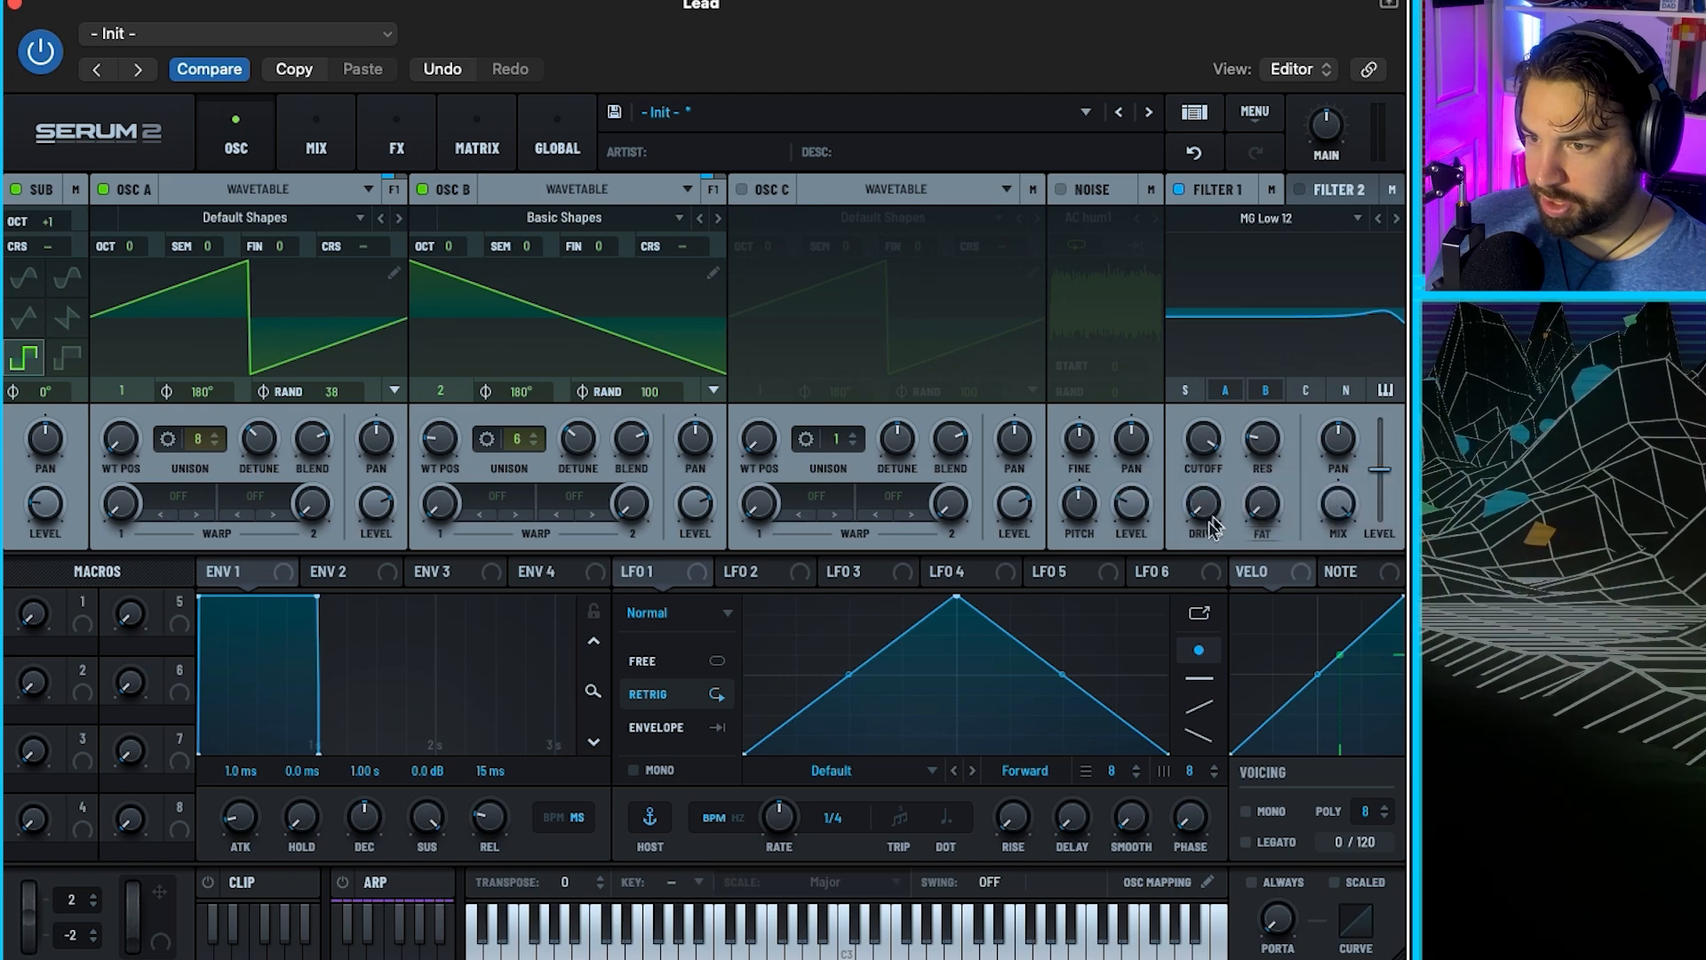
pyautogui.moveTo(1204, 522)
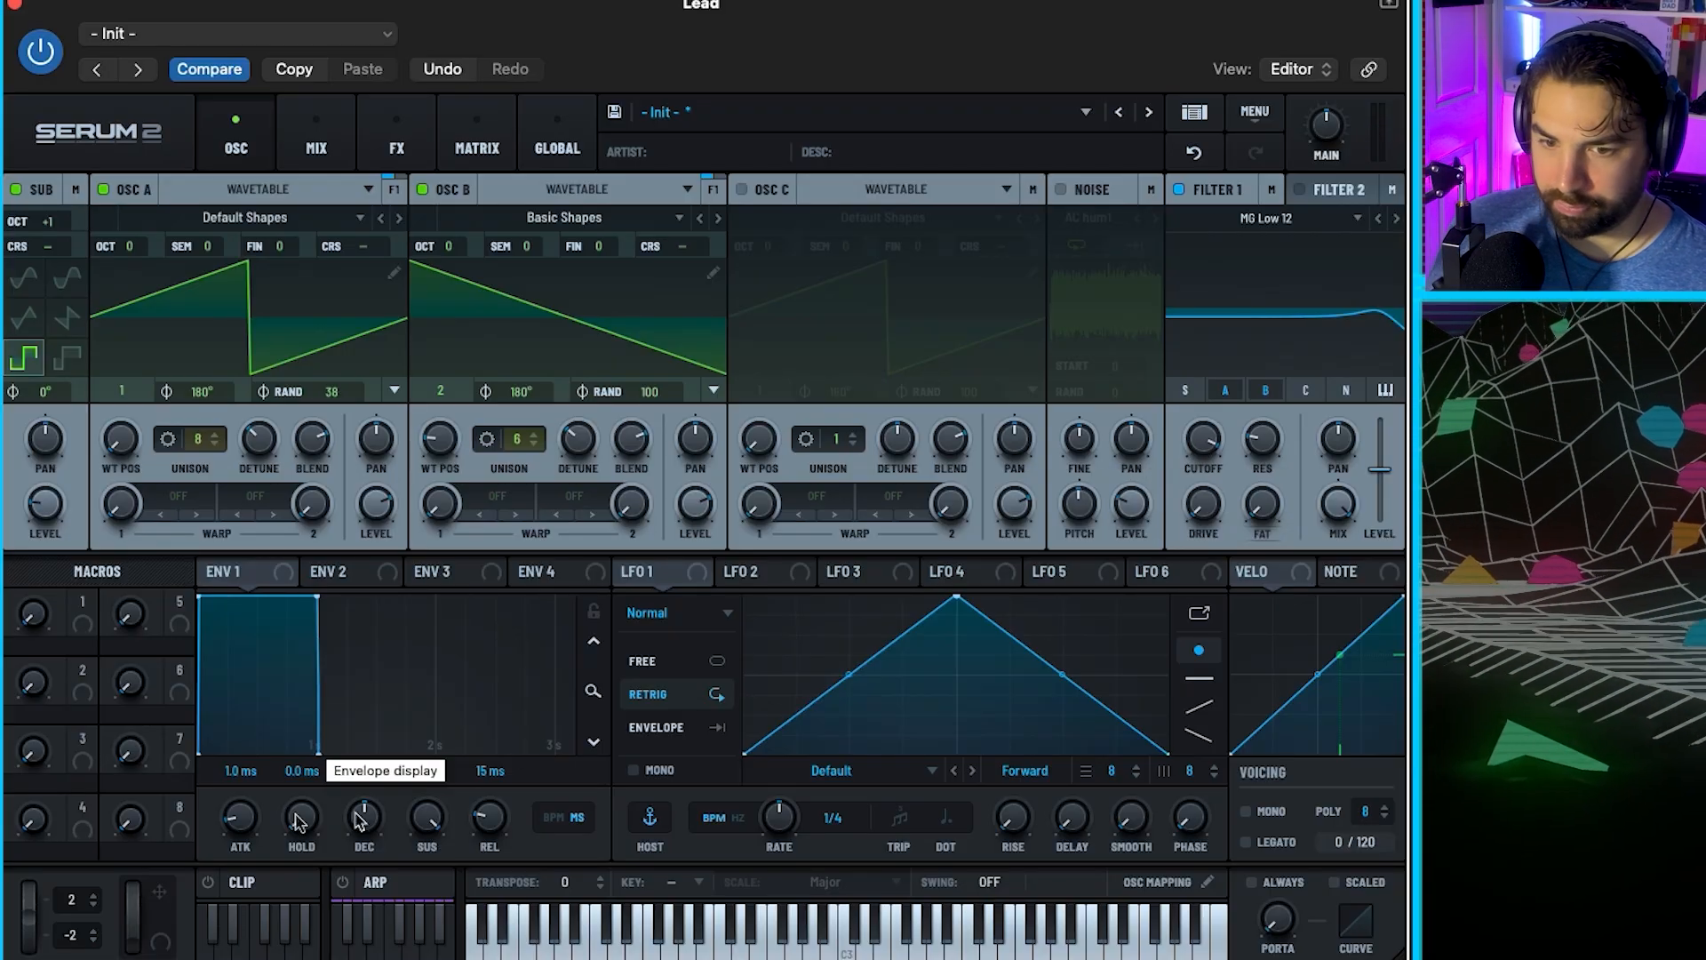
# Set Envelope 1's attack to 0.5 ms and its release to 350 ms
pyautogui.doubleClick(242, 775)
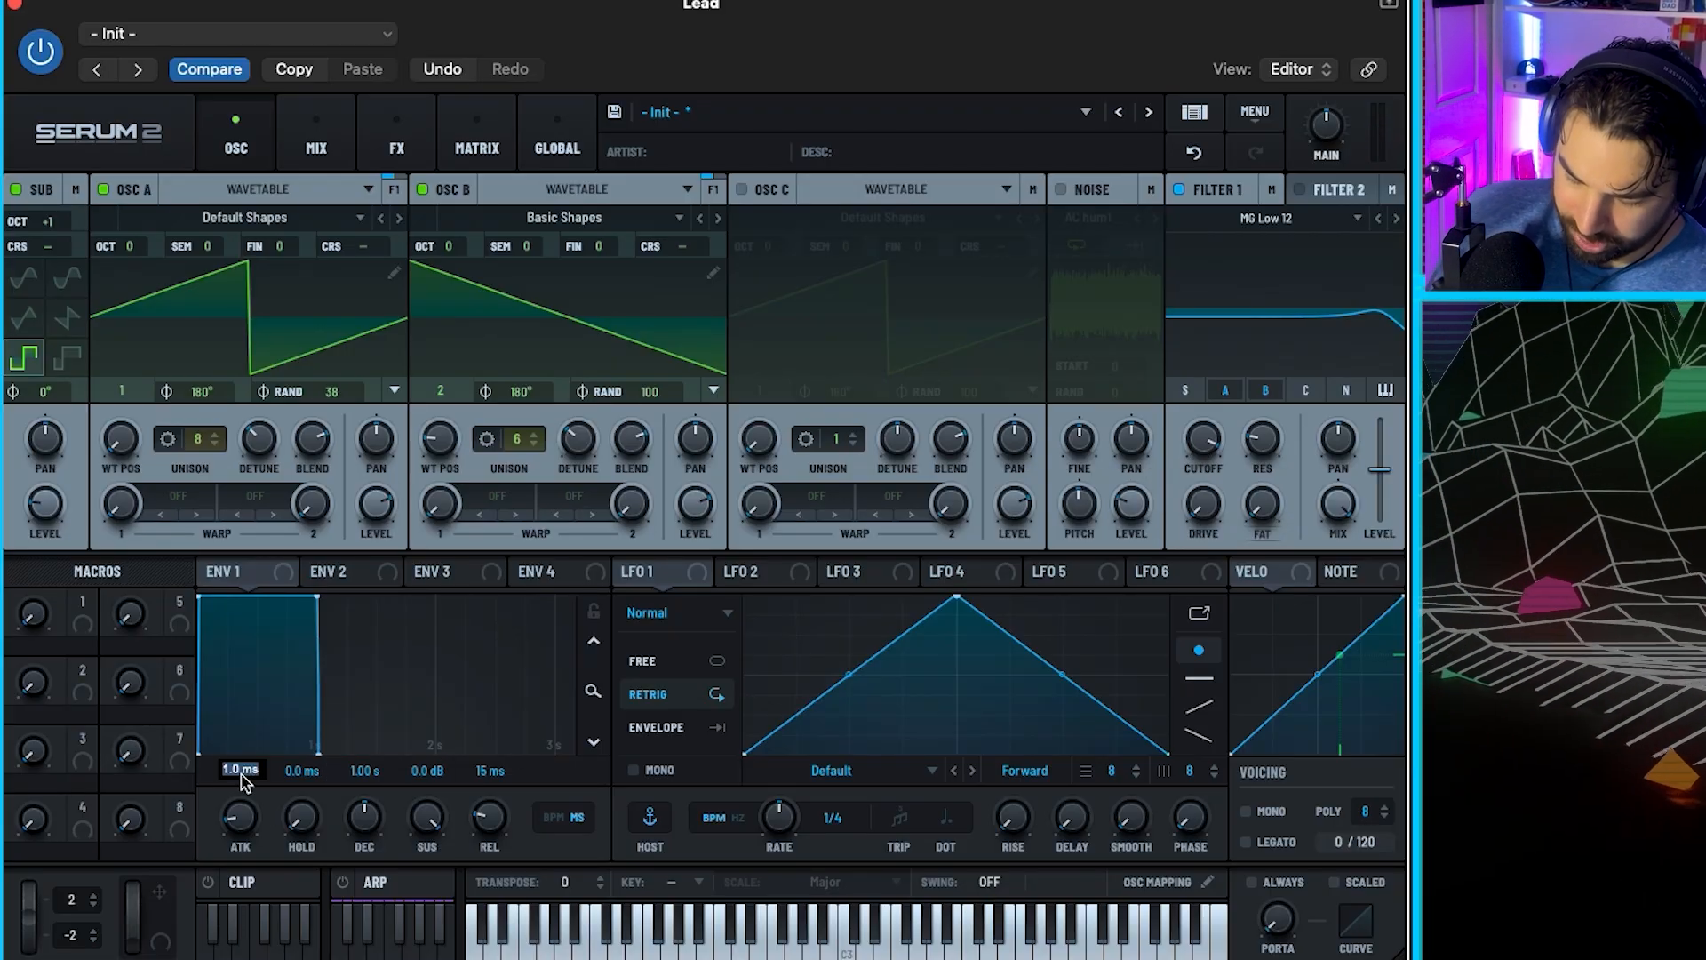
pyautogui.write('.5')
pyautogui.press('Return')
pyautogui.doubleClick(488, 771)
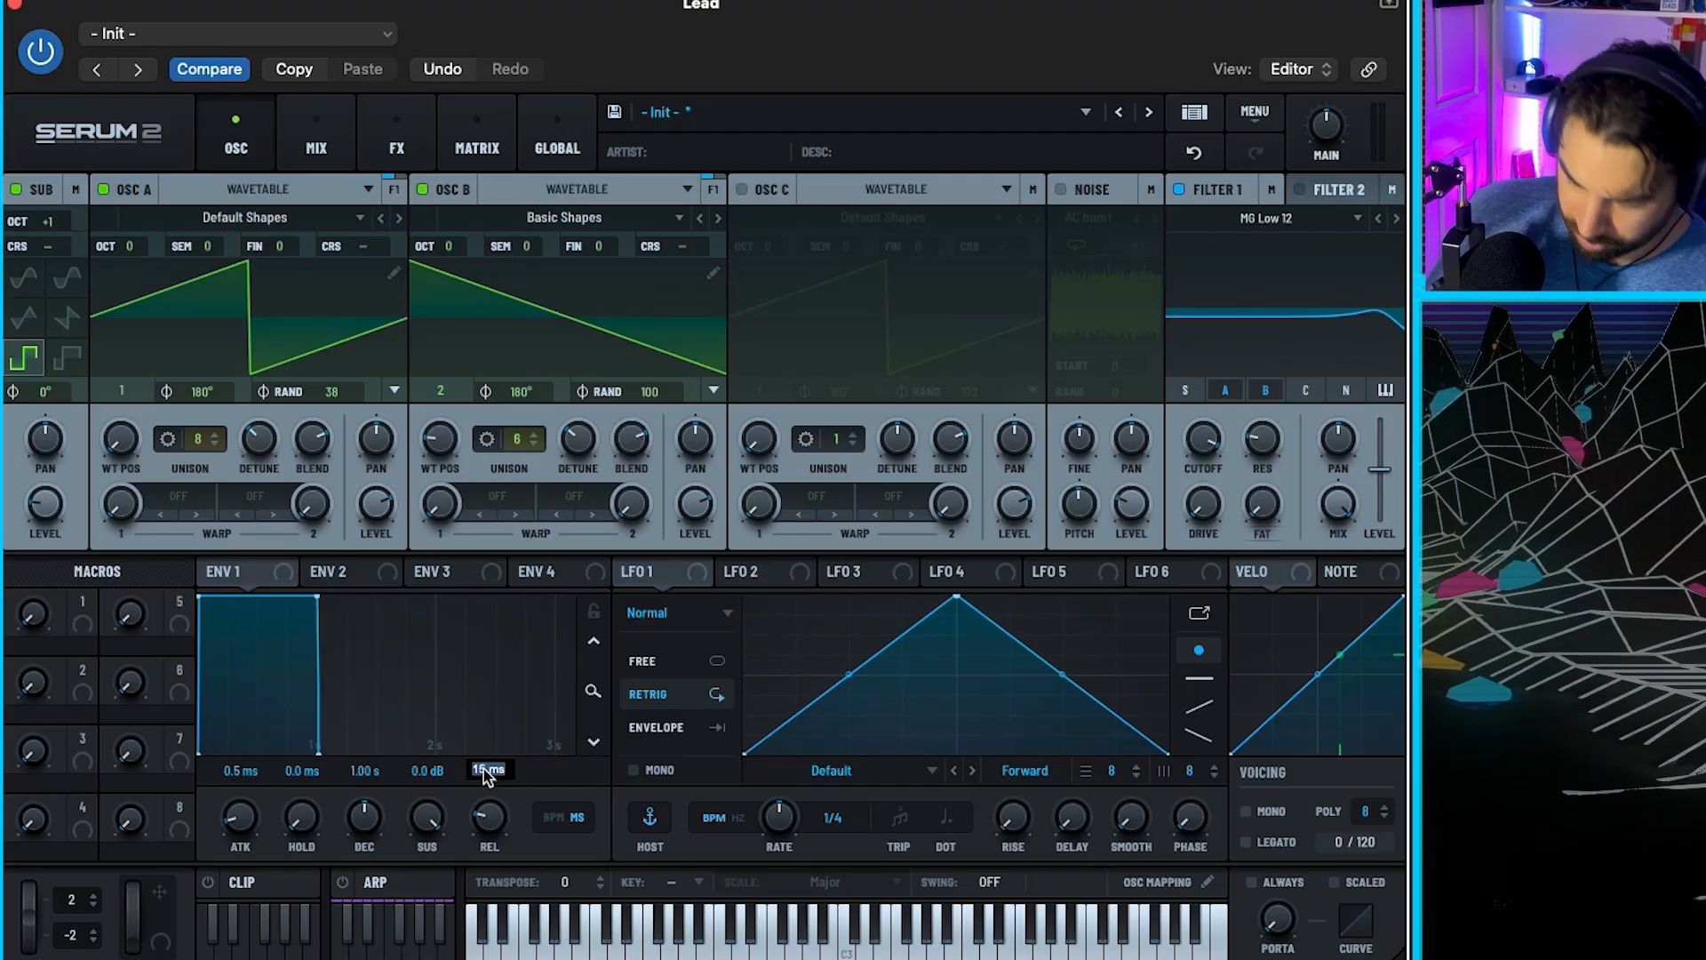
pyautogui.write('350')
pyautogui.press('Return')
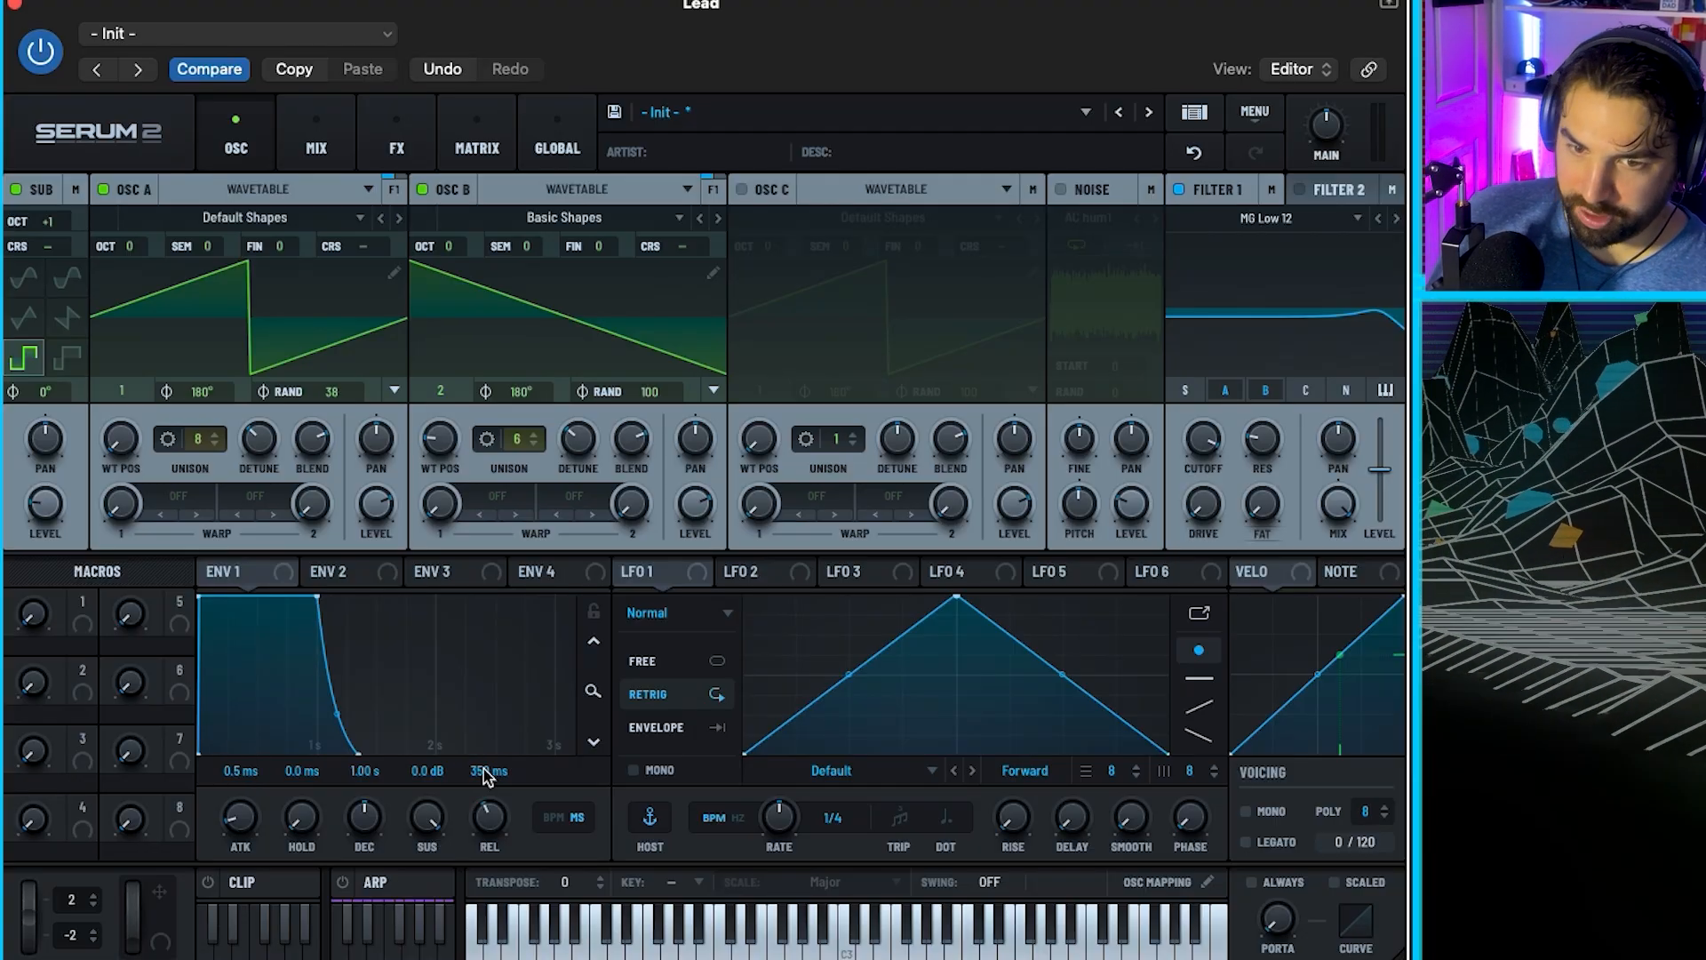
pyautogui.click(508, 958)
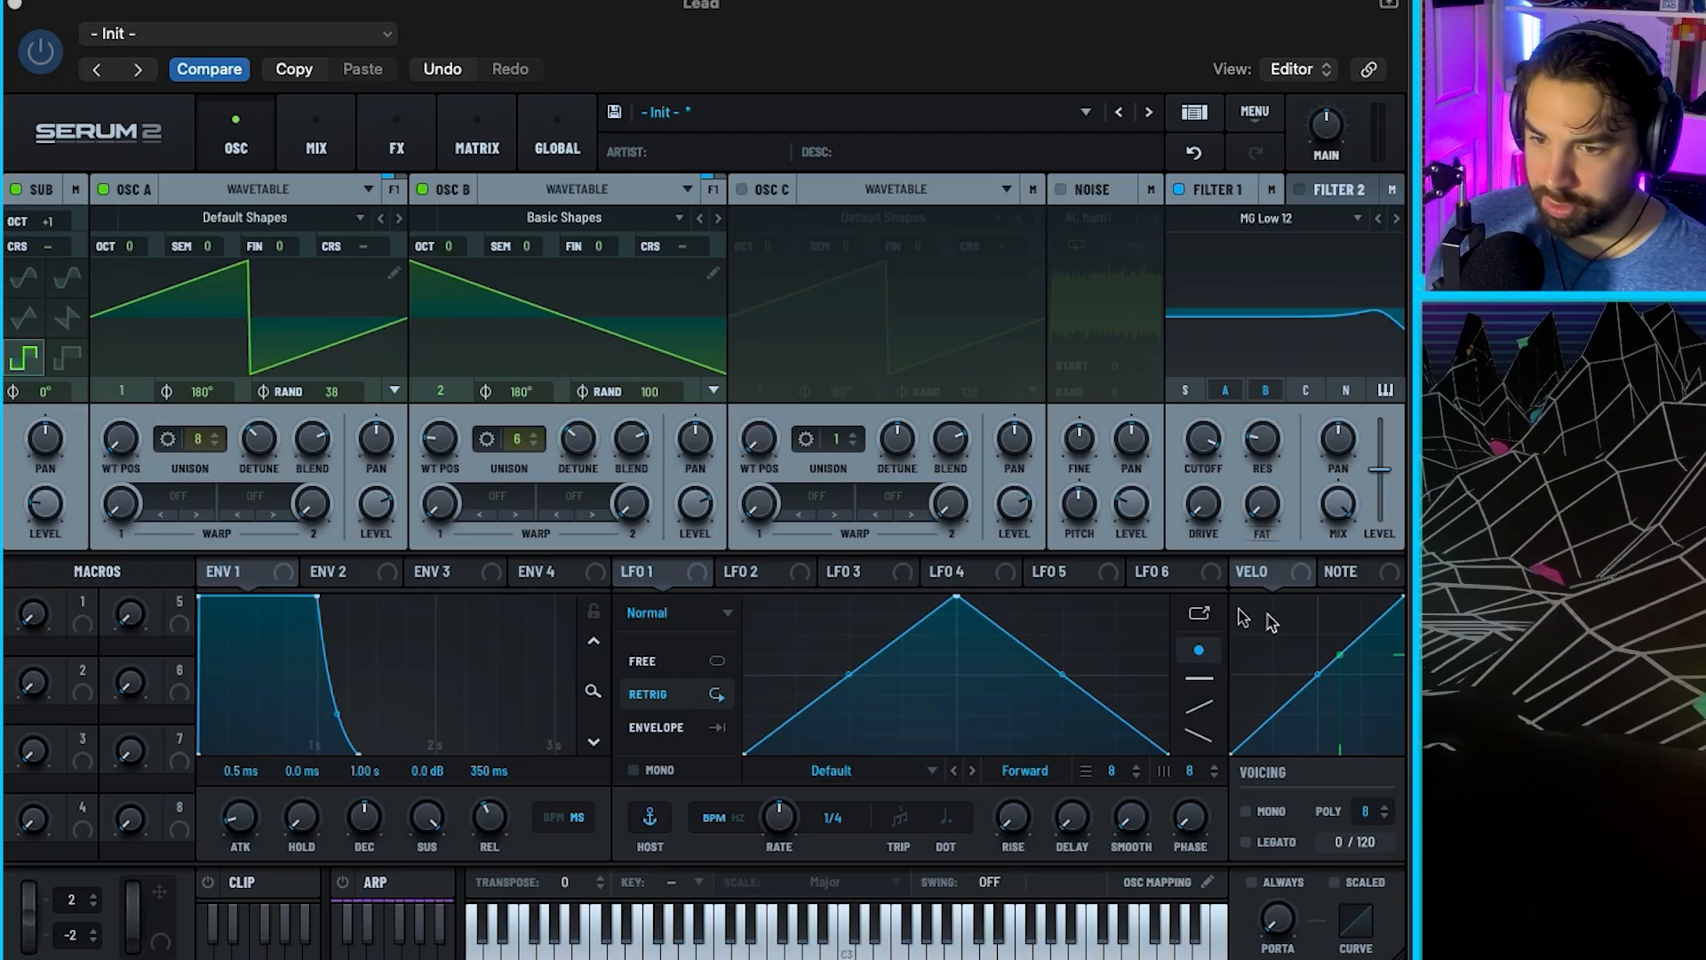
# Set LFO 1 to free-running at 5.4 Hz and LFO 2 to free-running at 2.9 Hz
pyautogui.click(662, 661)
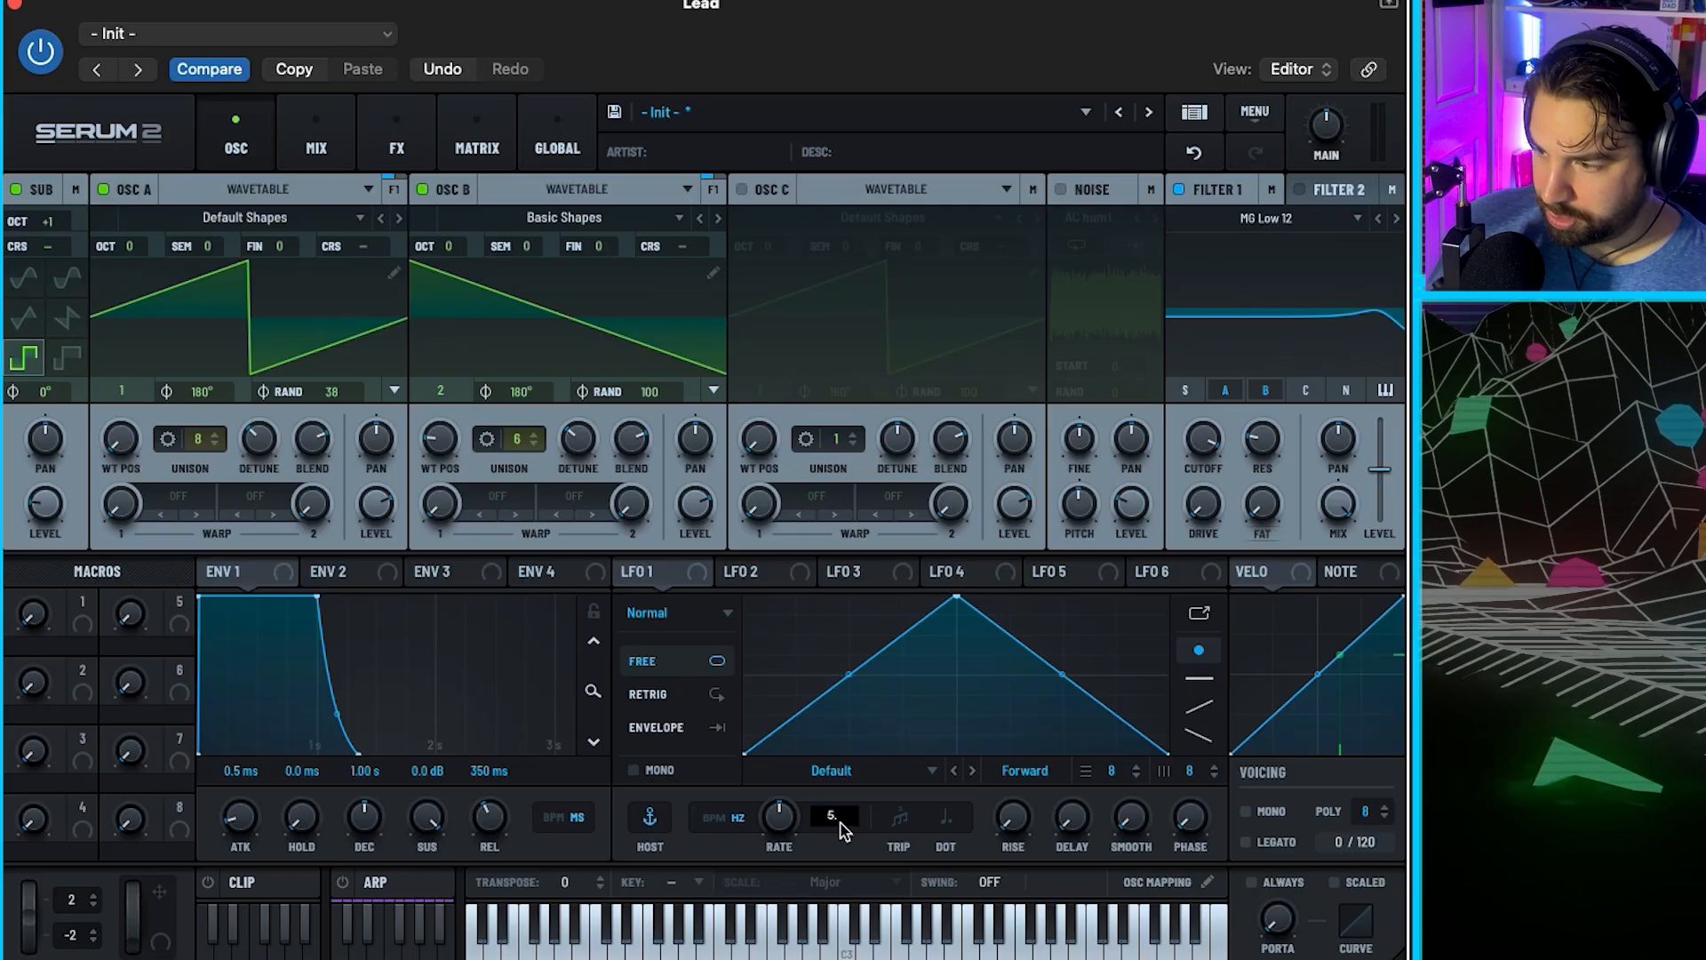
pyautogui.click(758, 572)
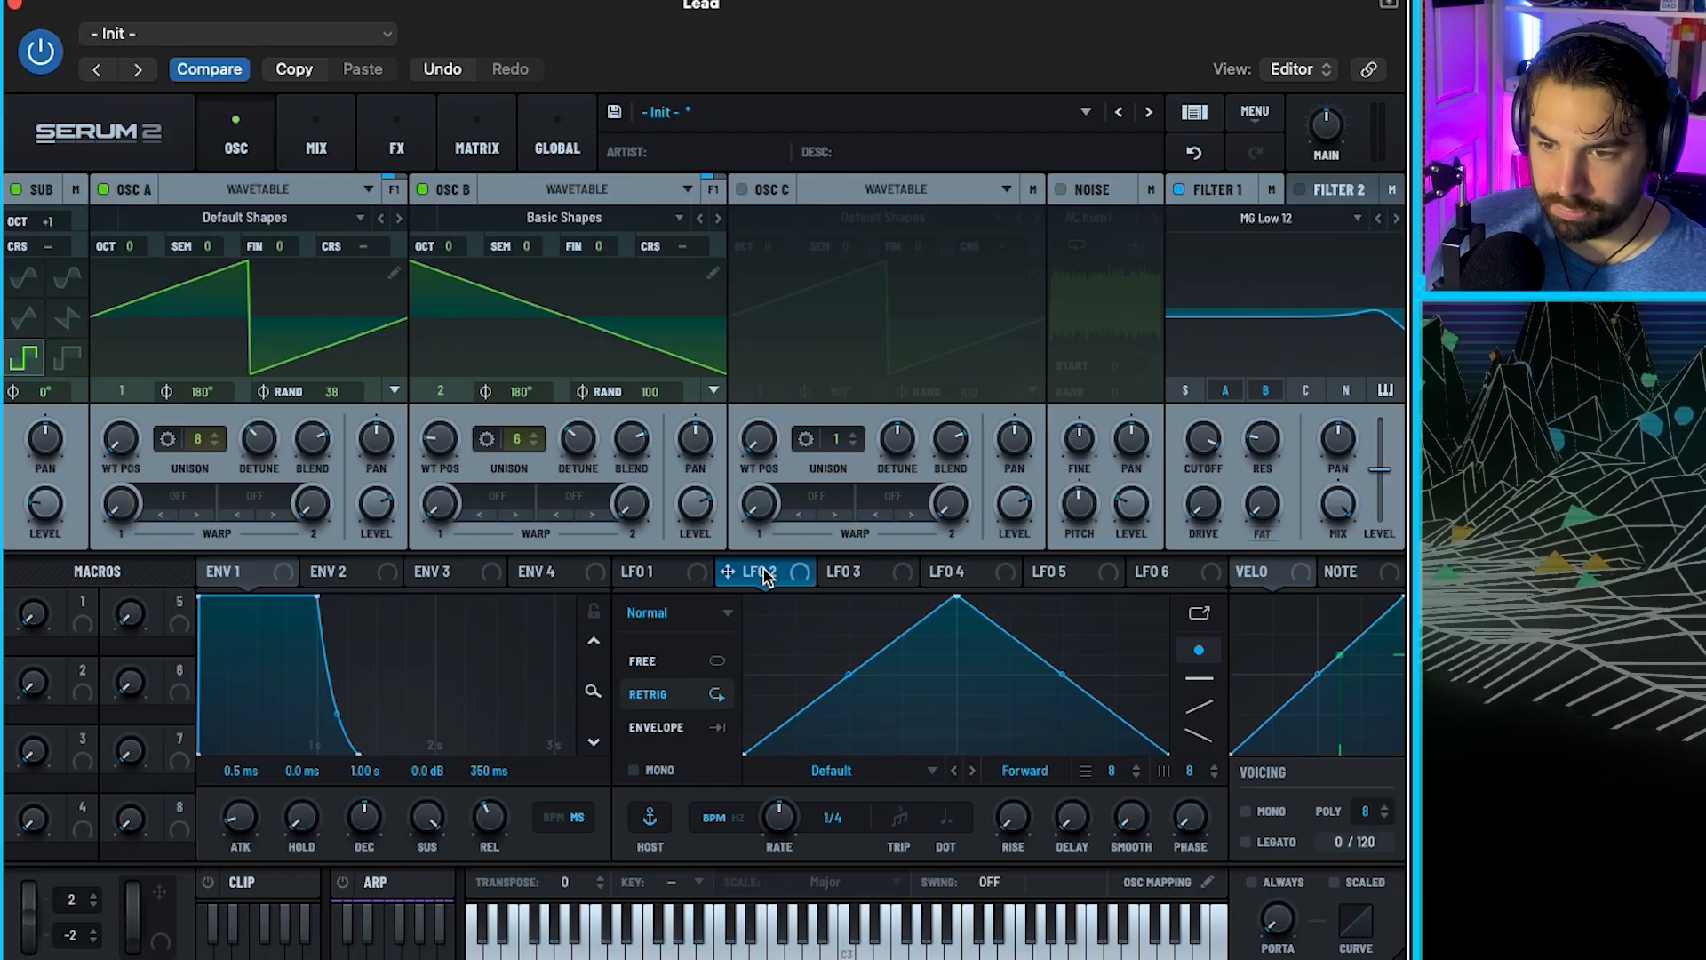
pyautogui.click(650, 662)
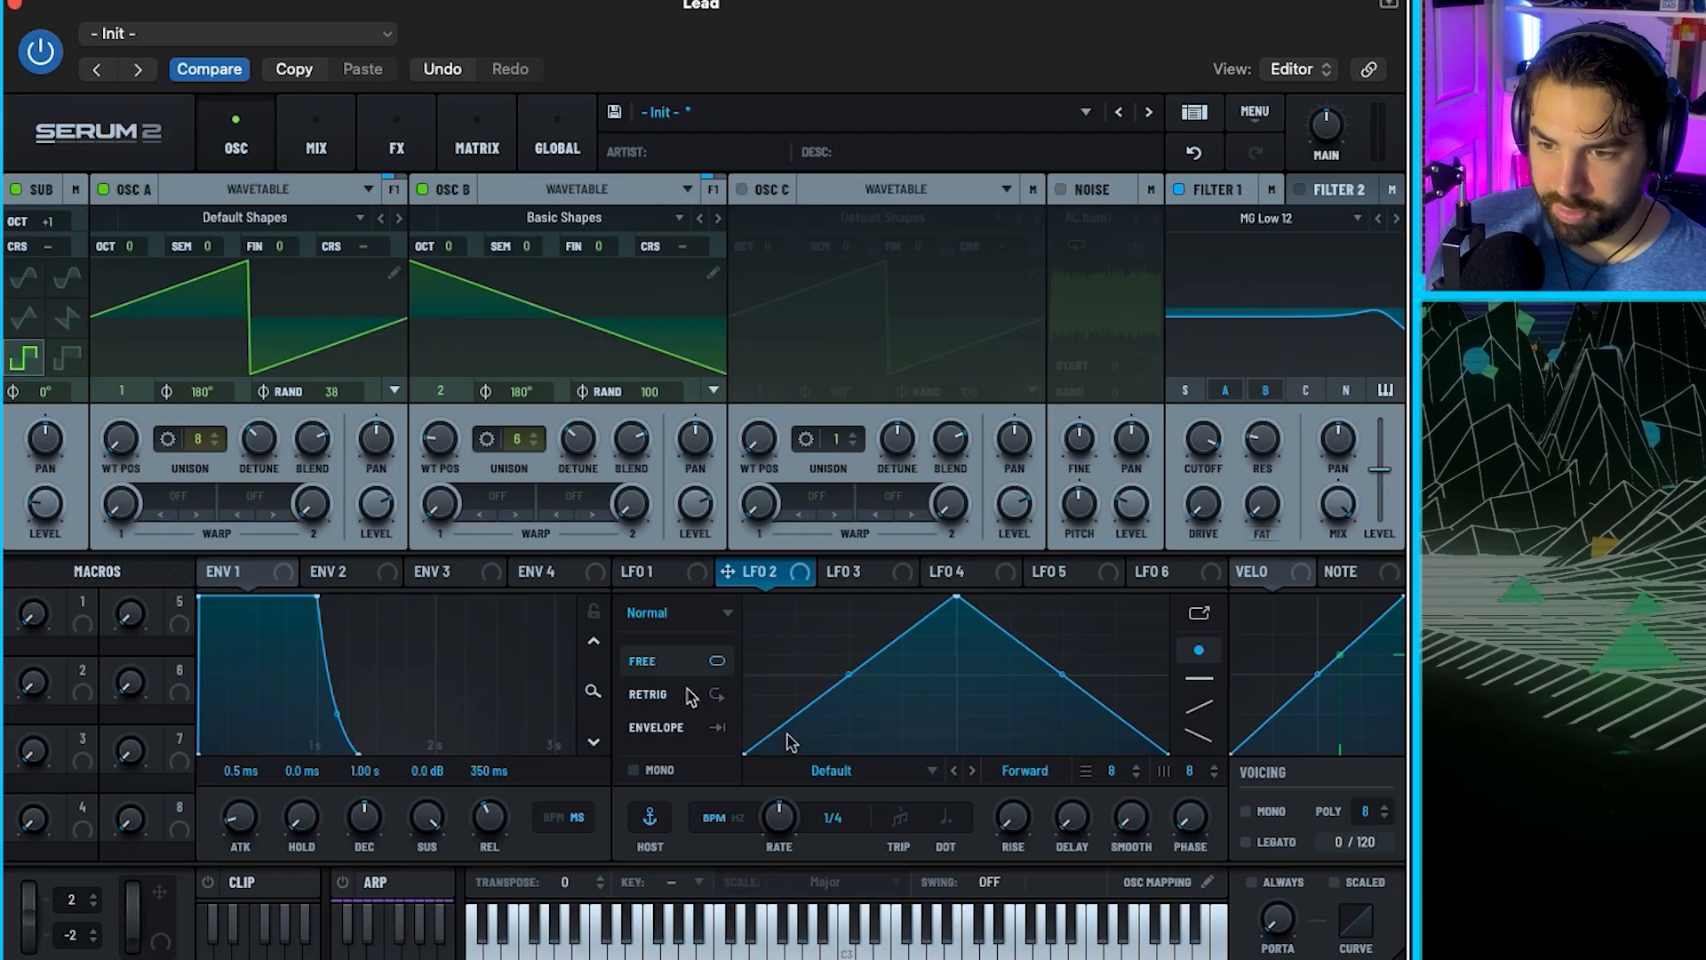
pyautogui.click(745, 822)
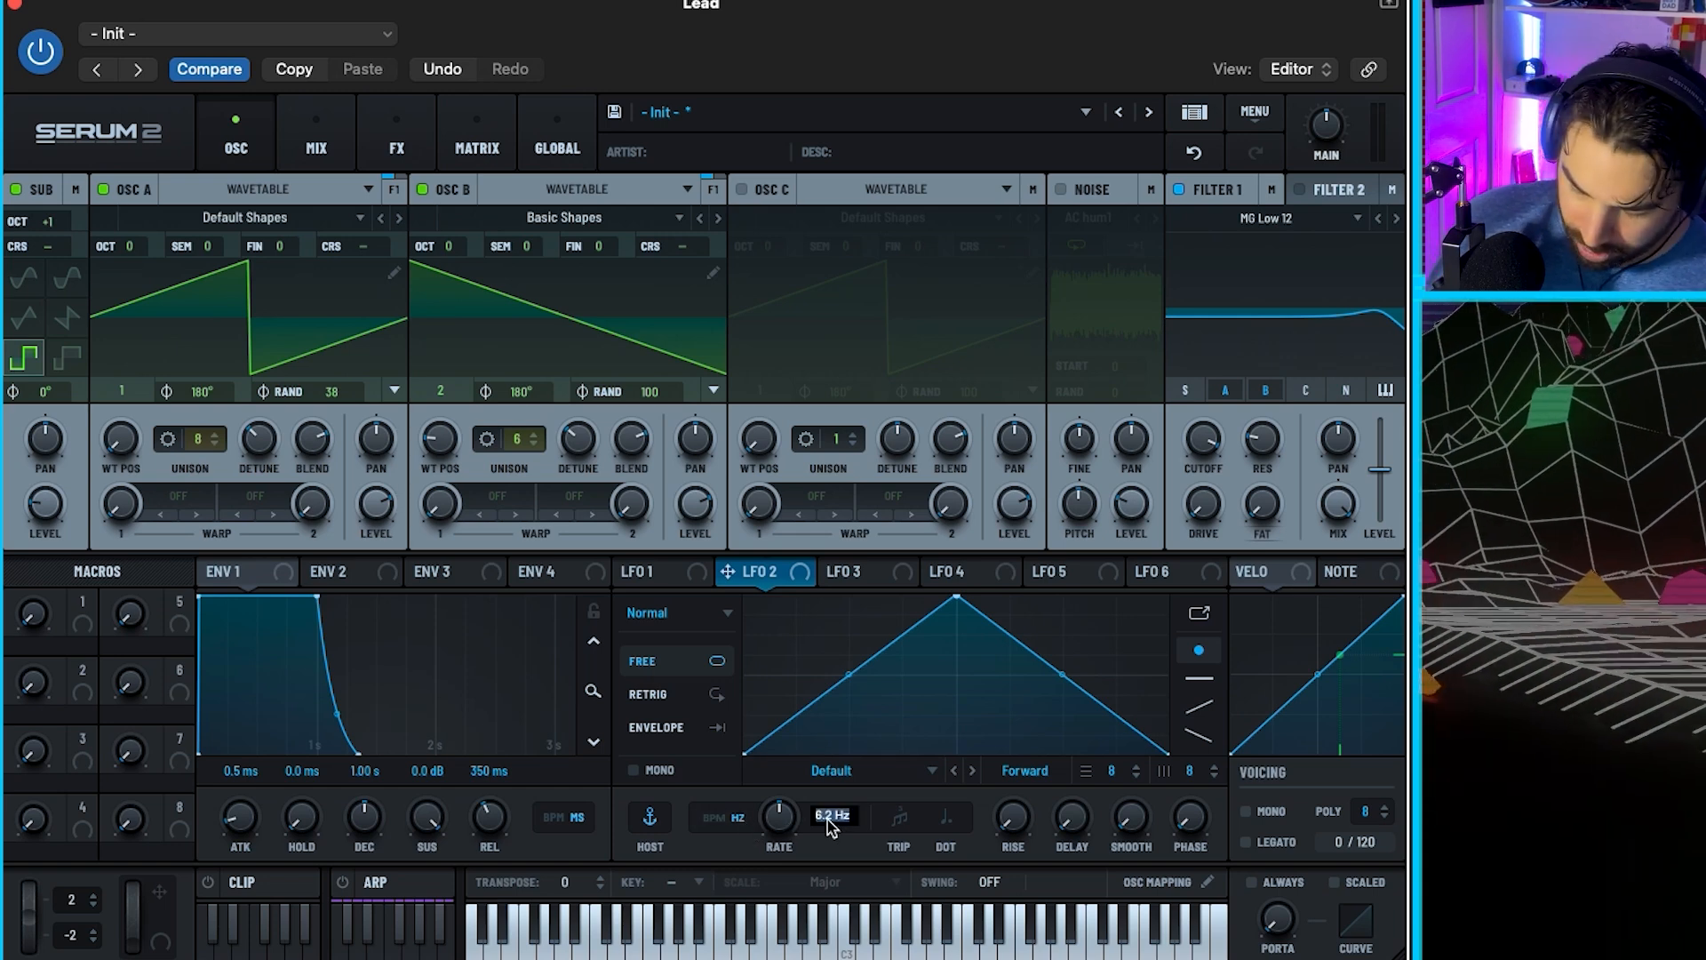
pyautogui.write('2.9')
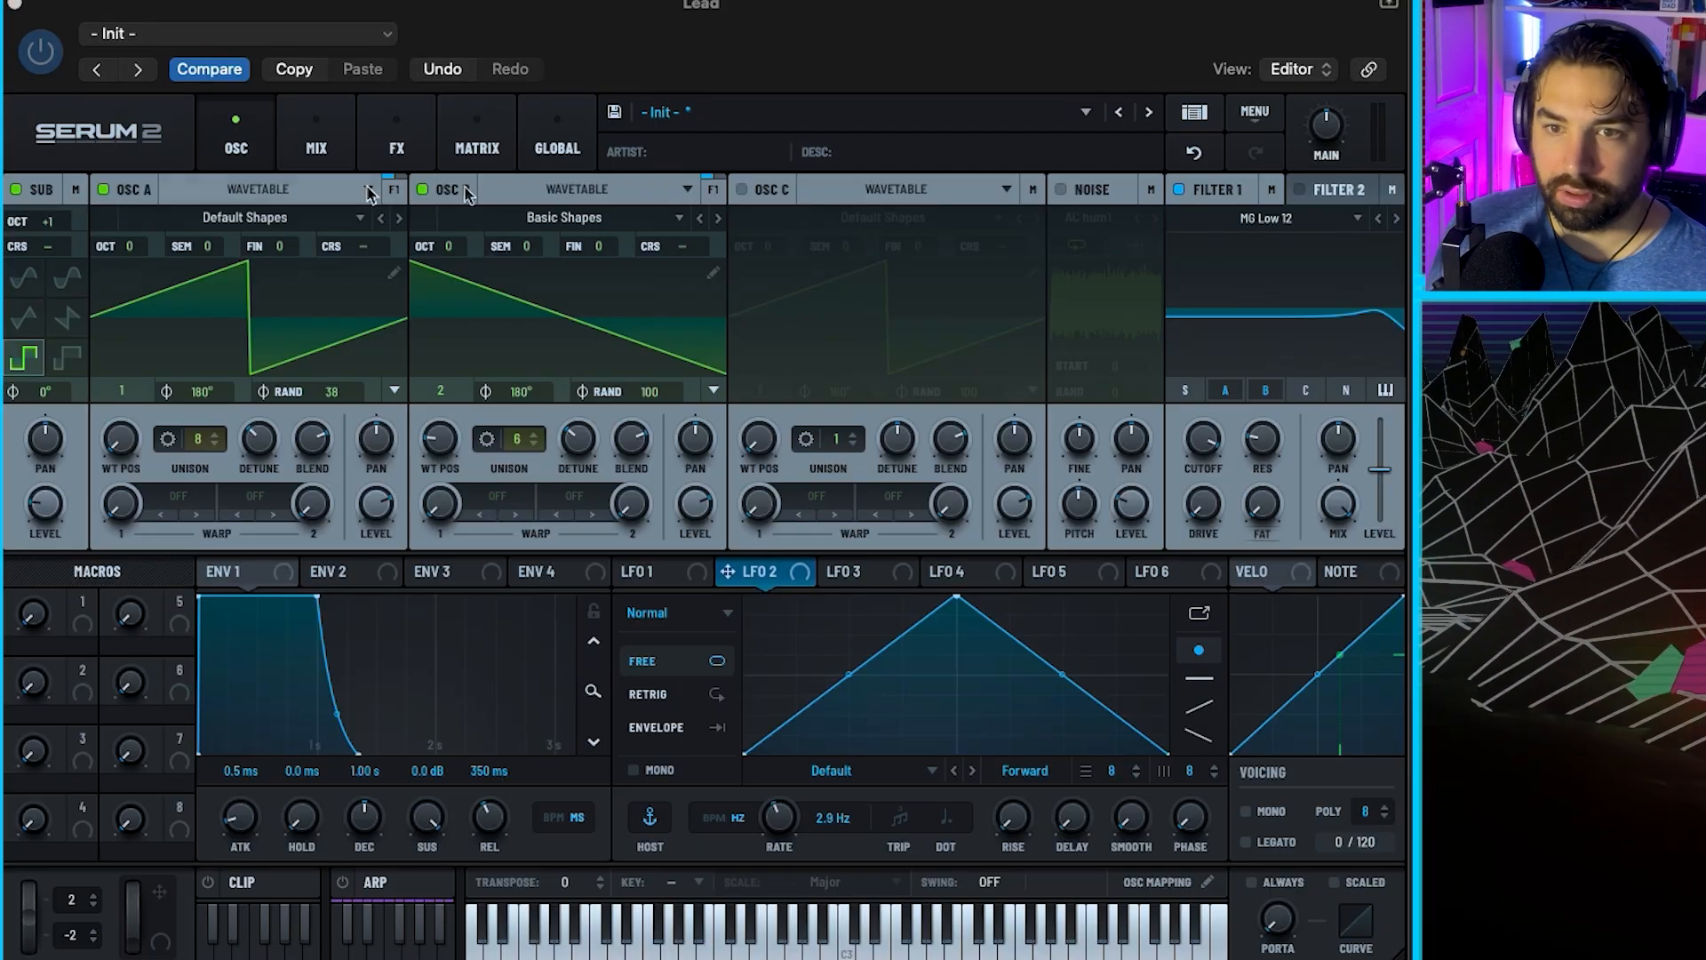
# Assign LFO 2 as the modulation source in the first two rows of the modulation matrix
pyautogui.click(477, 146)
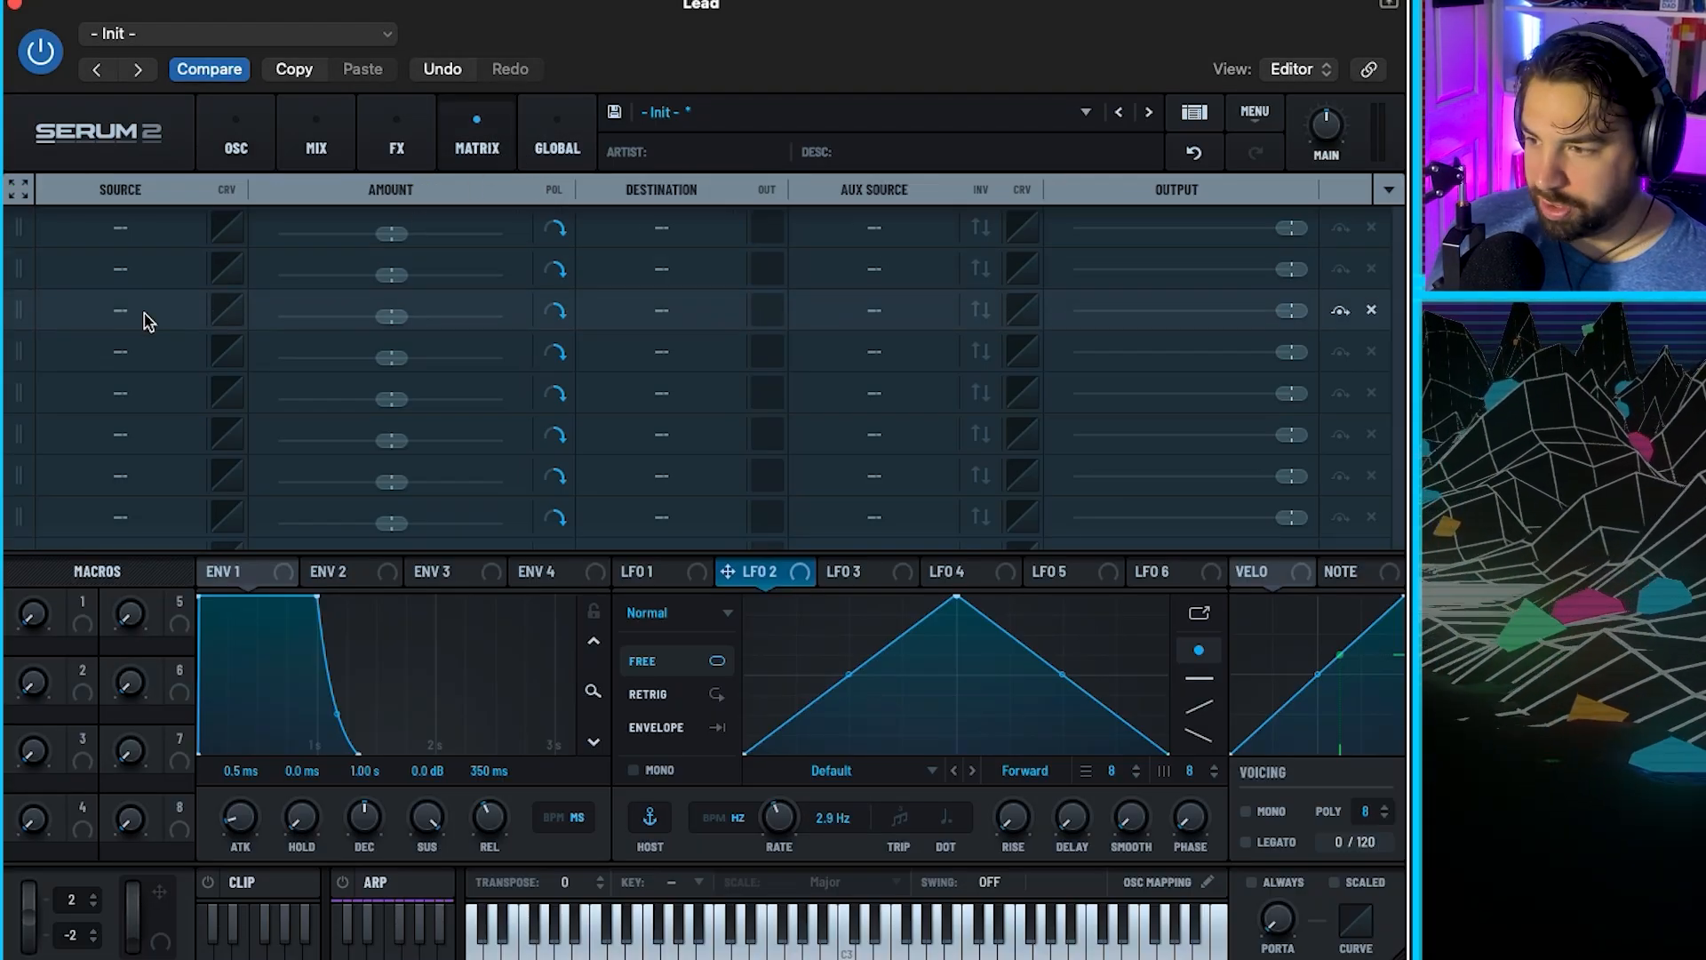
pyautogui.click(121, 227)
pyautogui.moveTo(149, 311)
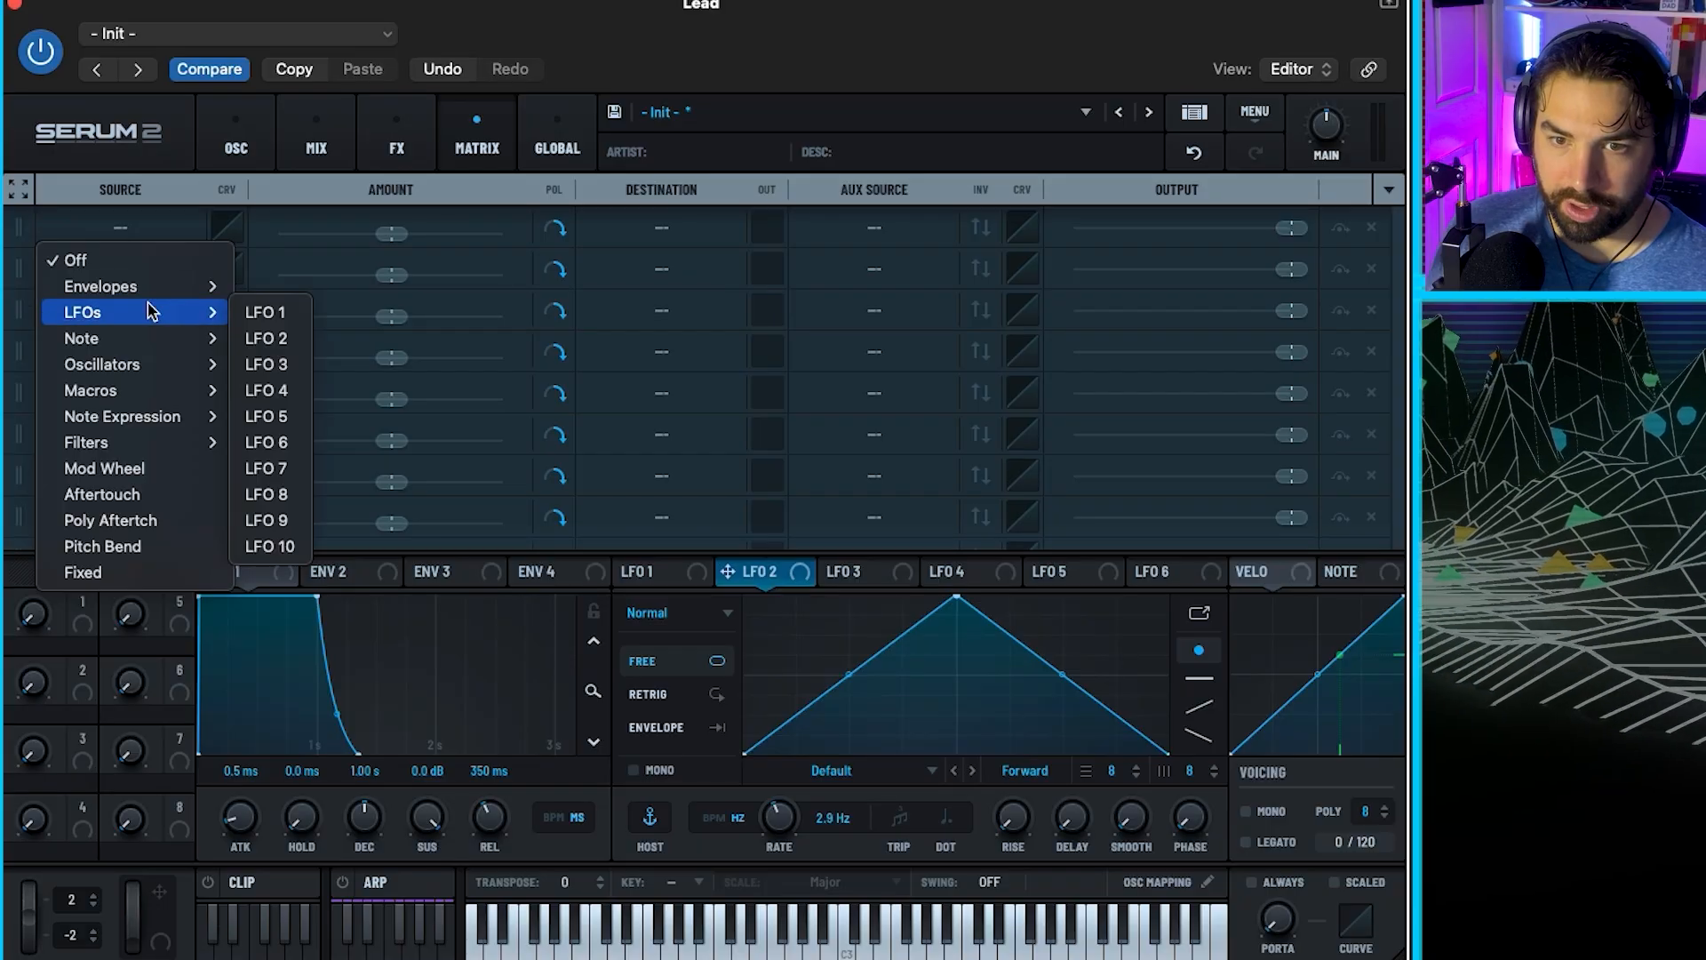
pyautogui.click(266, 338)
pyautogui.click(178, 269)
pyautogui.moveTo(143, 353)
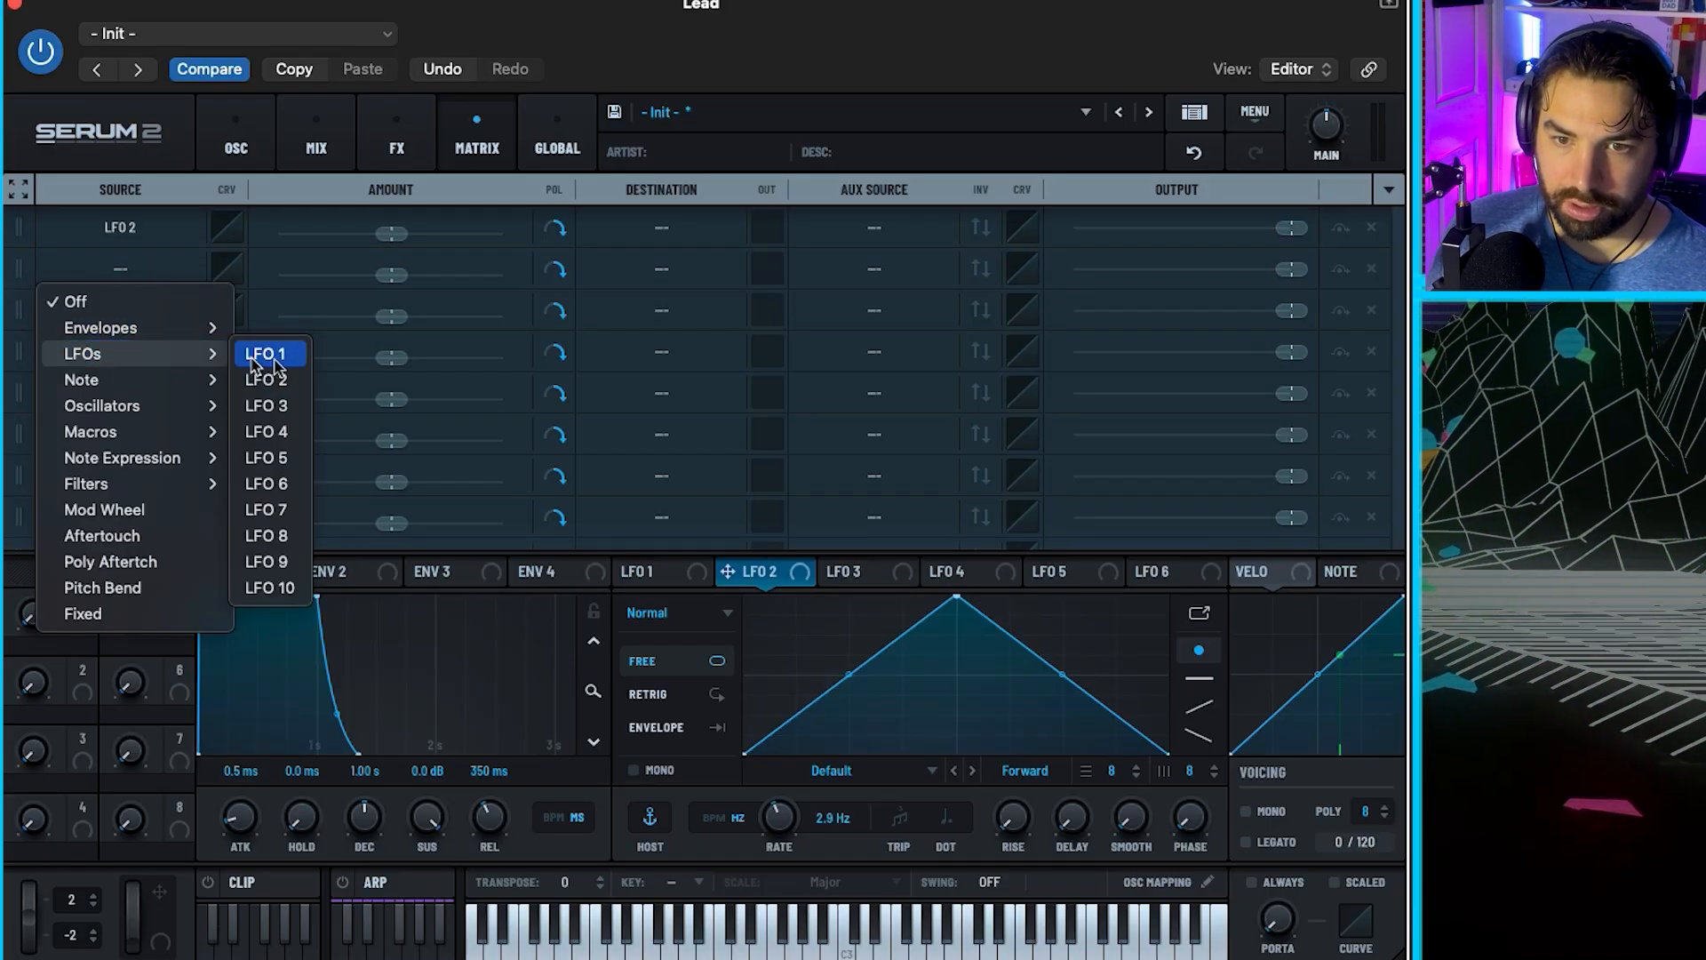
pyautogui.click(267, 381)
# Assign LFO 1 as the modulation source in the third, fourth and fifth rows of the matrix
pyautogui.click(165, 311)
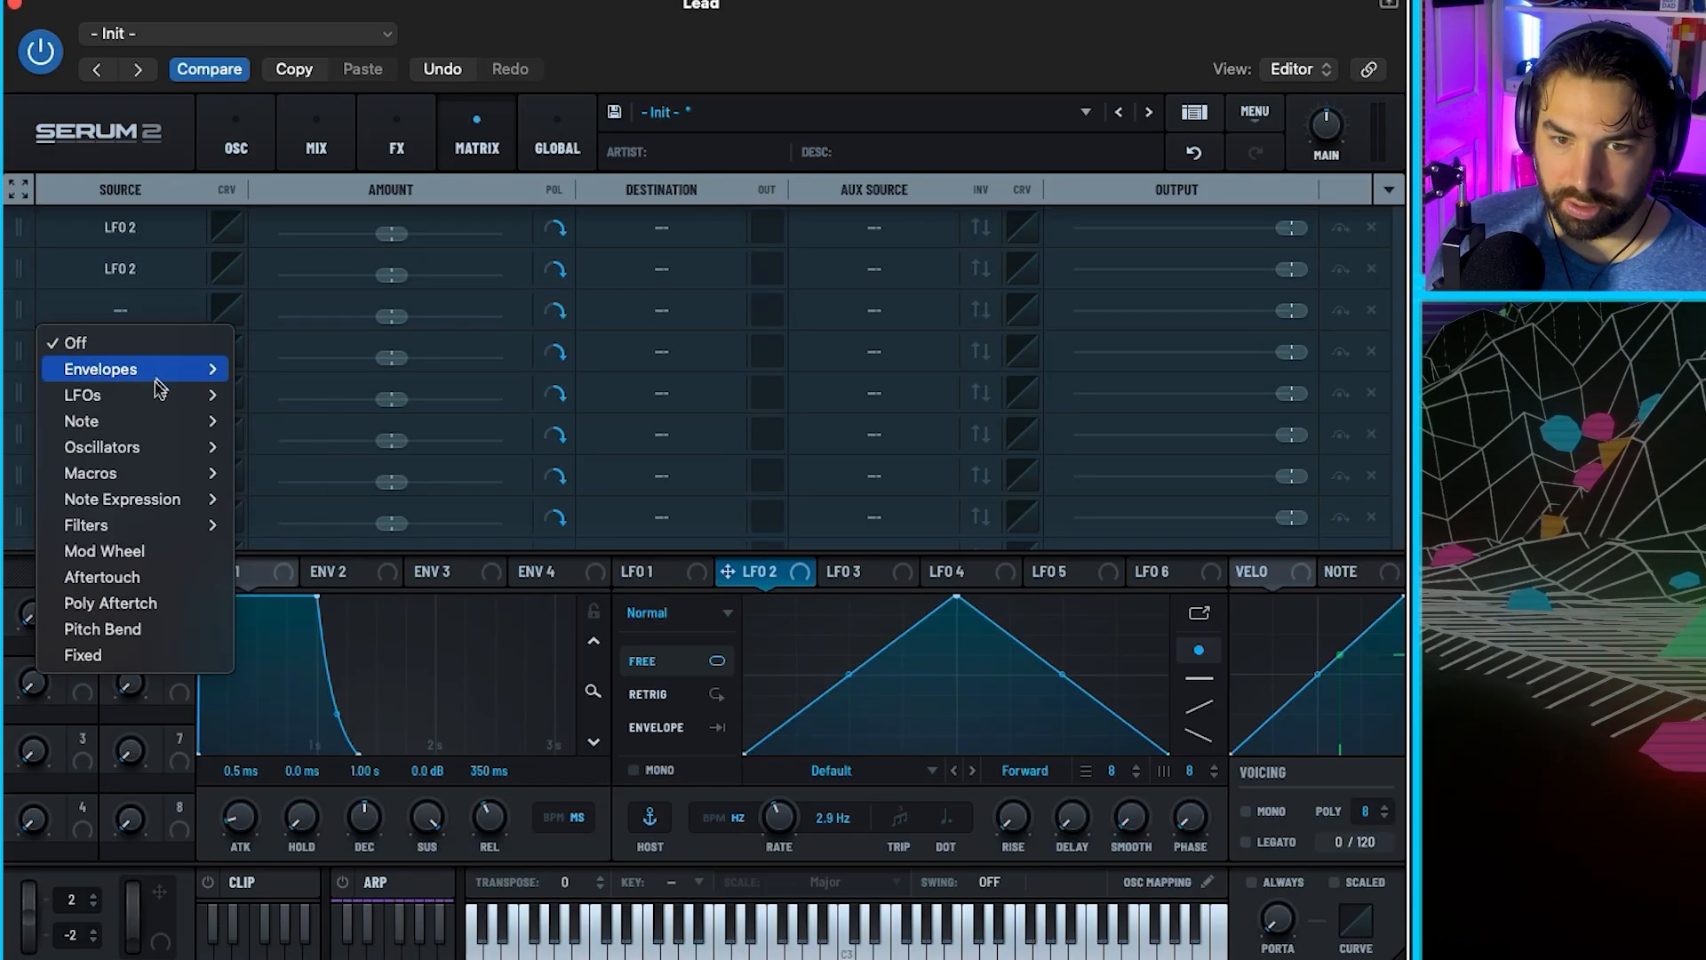
pyautogui.moveTo(133, 395)
pyautogui.click(266, 393)
pyautogui.click(125, 352)
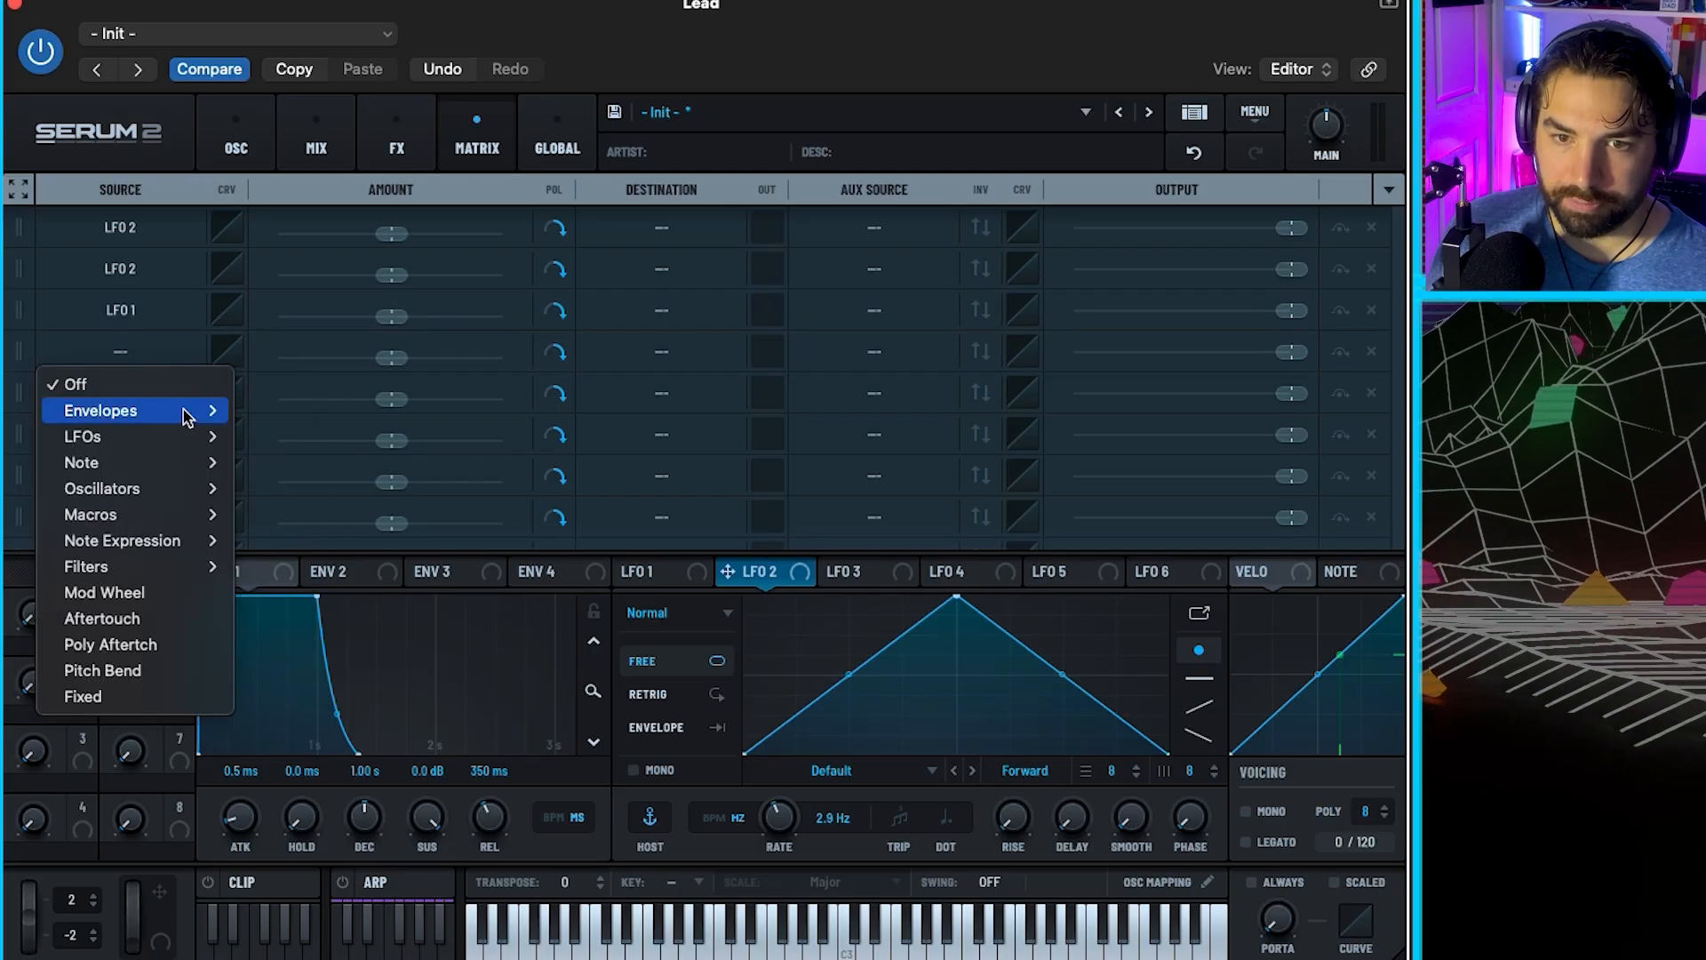
pyautogui.moveTo(133, 434)
pyautogui.click(263, 435)
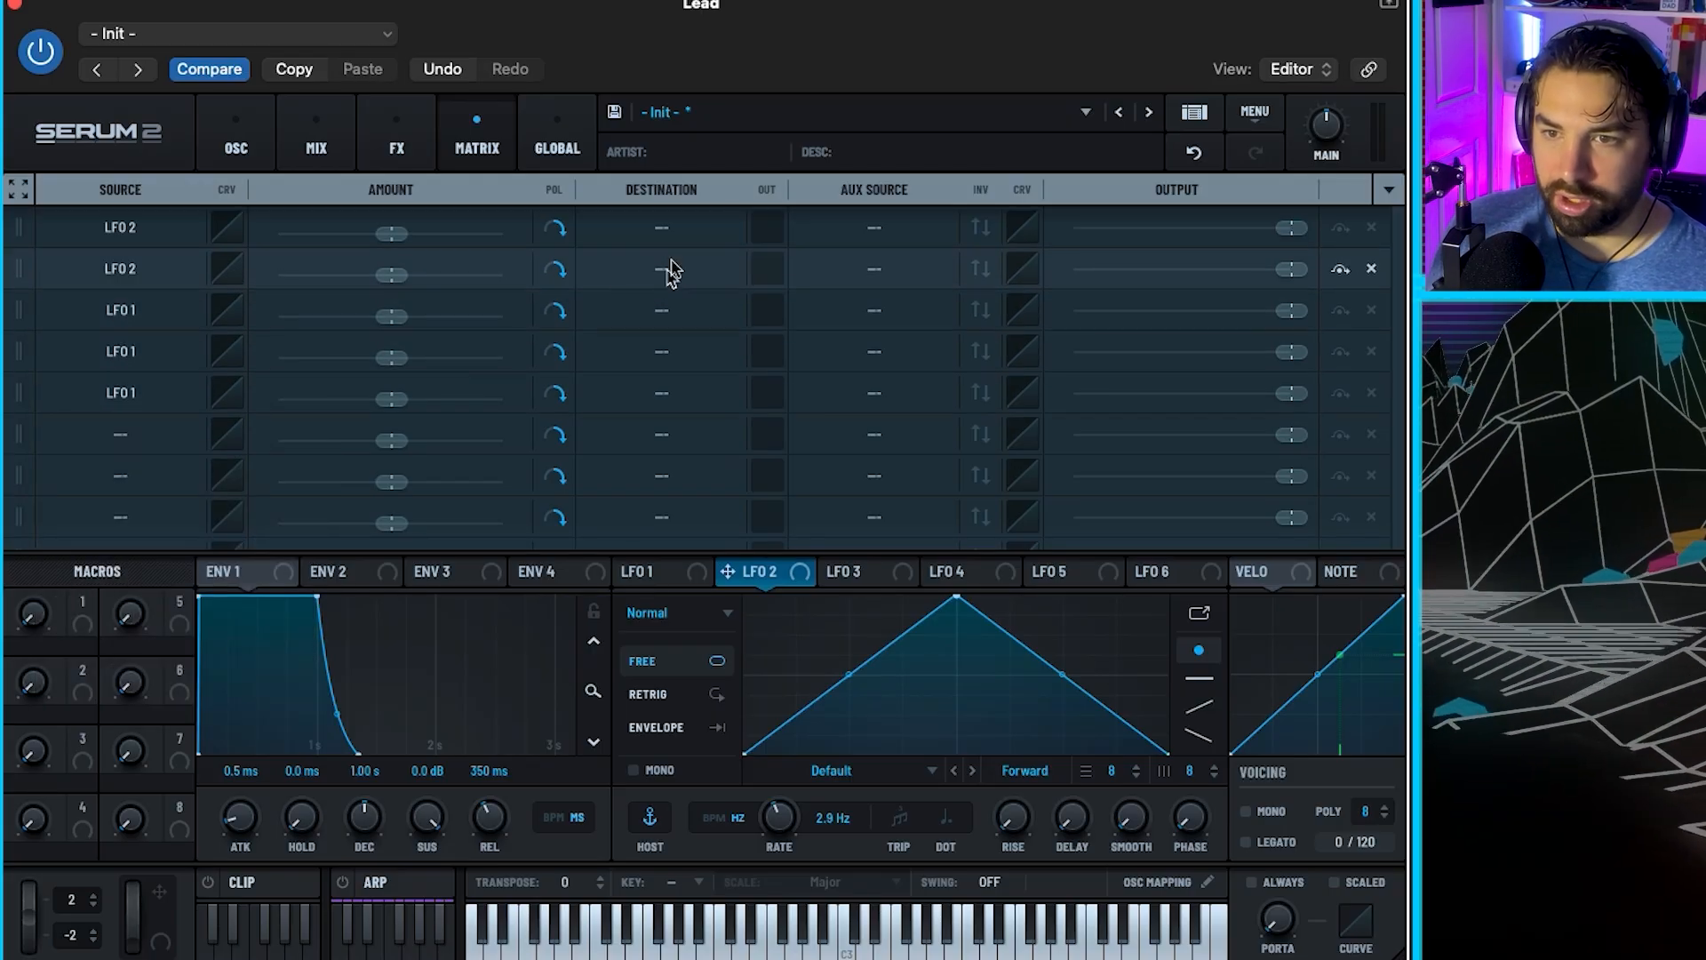
# Route the two LFO 2 rows of the modulation matrix to the Fine tuning of OSC A and OSC B respectively
pyautogui.click(672, 238)
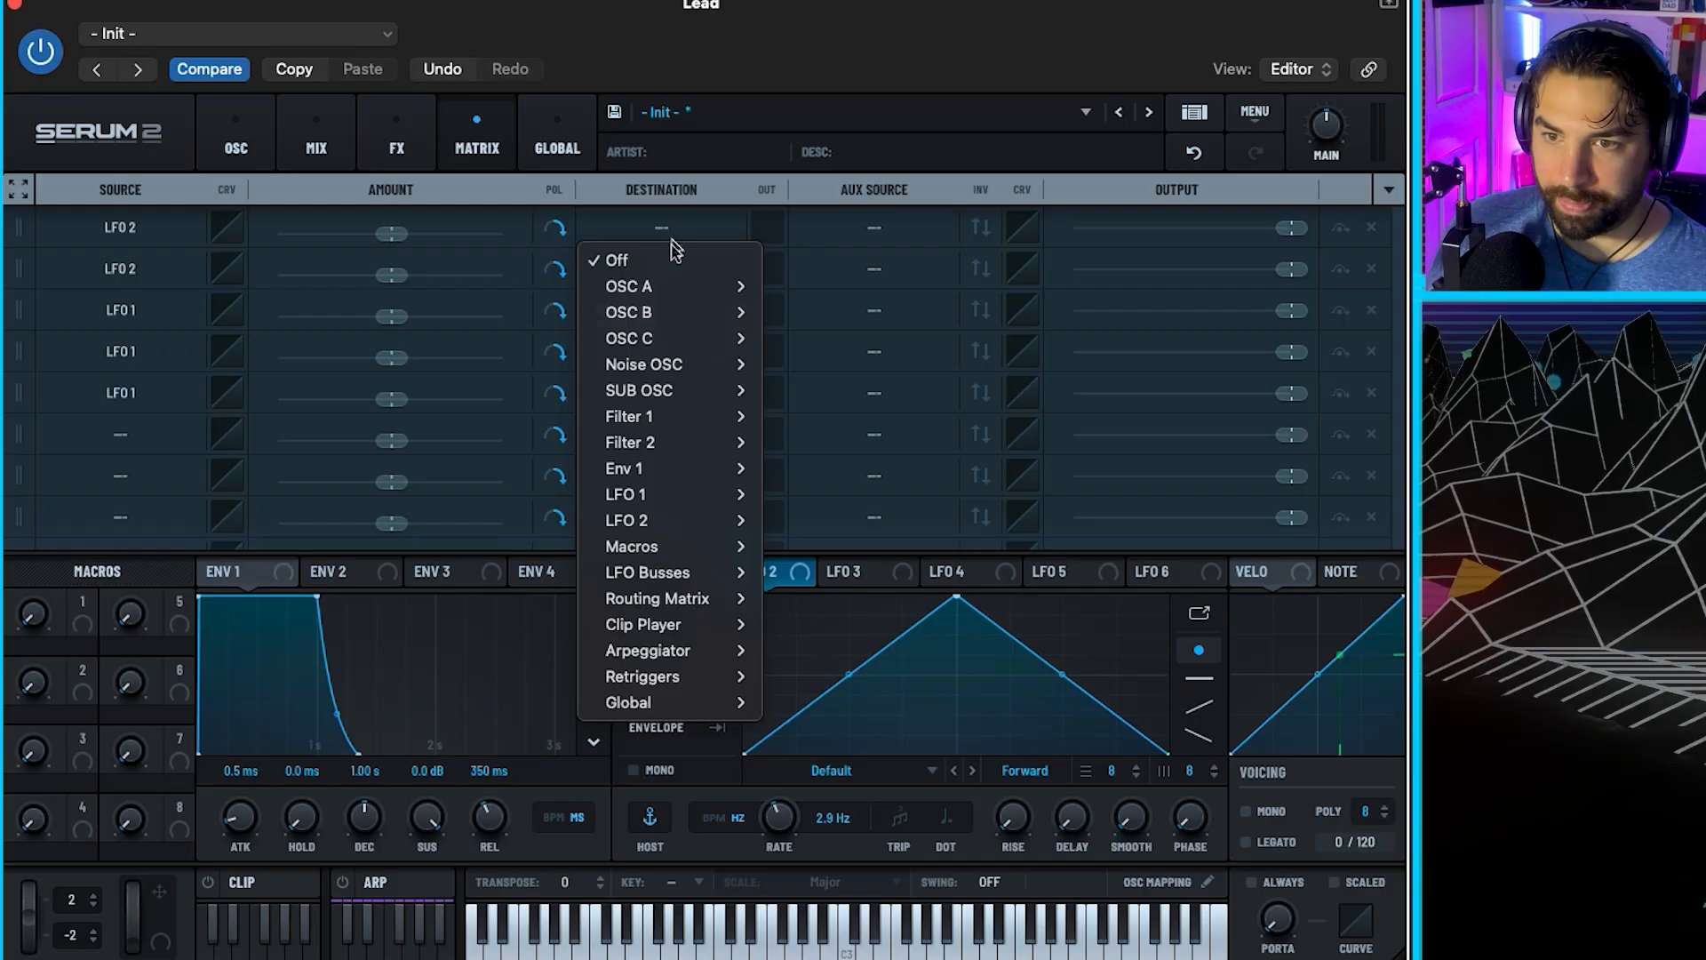
pyautogui.moveTo(674, 285)
pyautogui.click(804, 390)
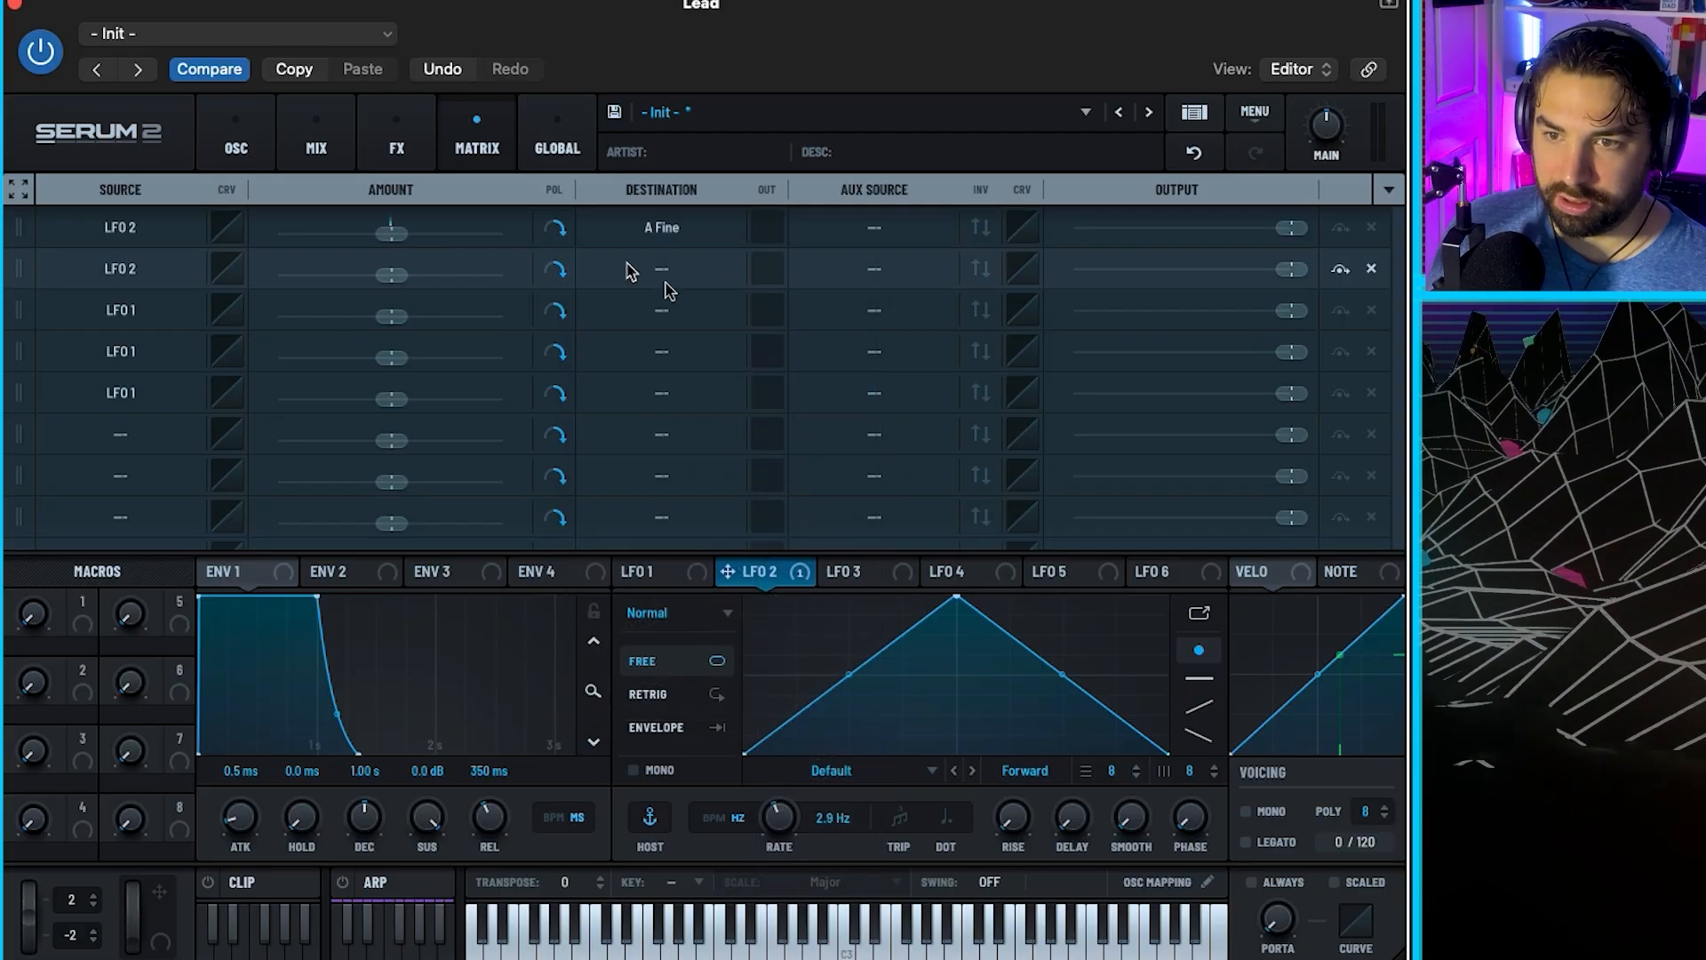
pyautogui.click(665, 270)
pyautogui.moveTo(677, 368)
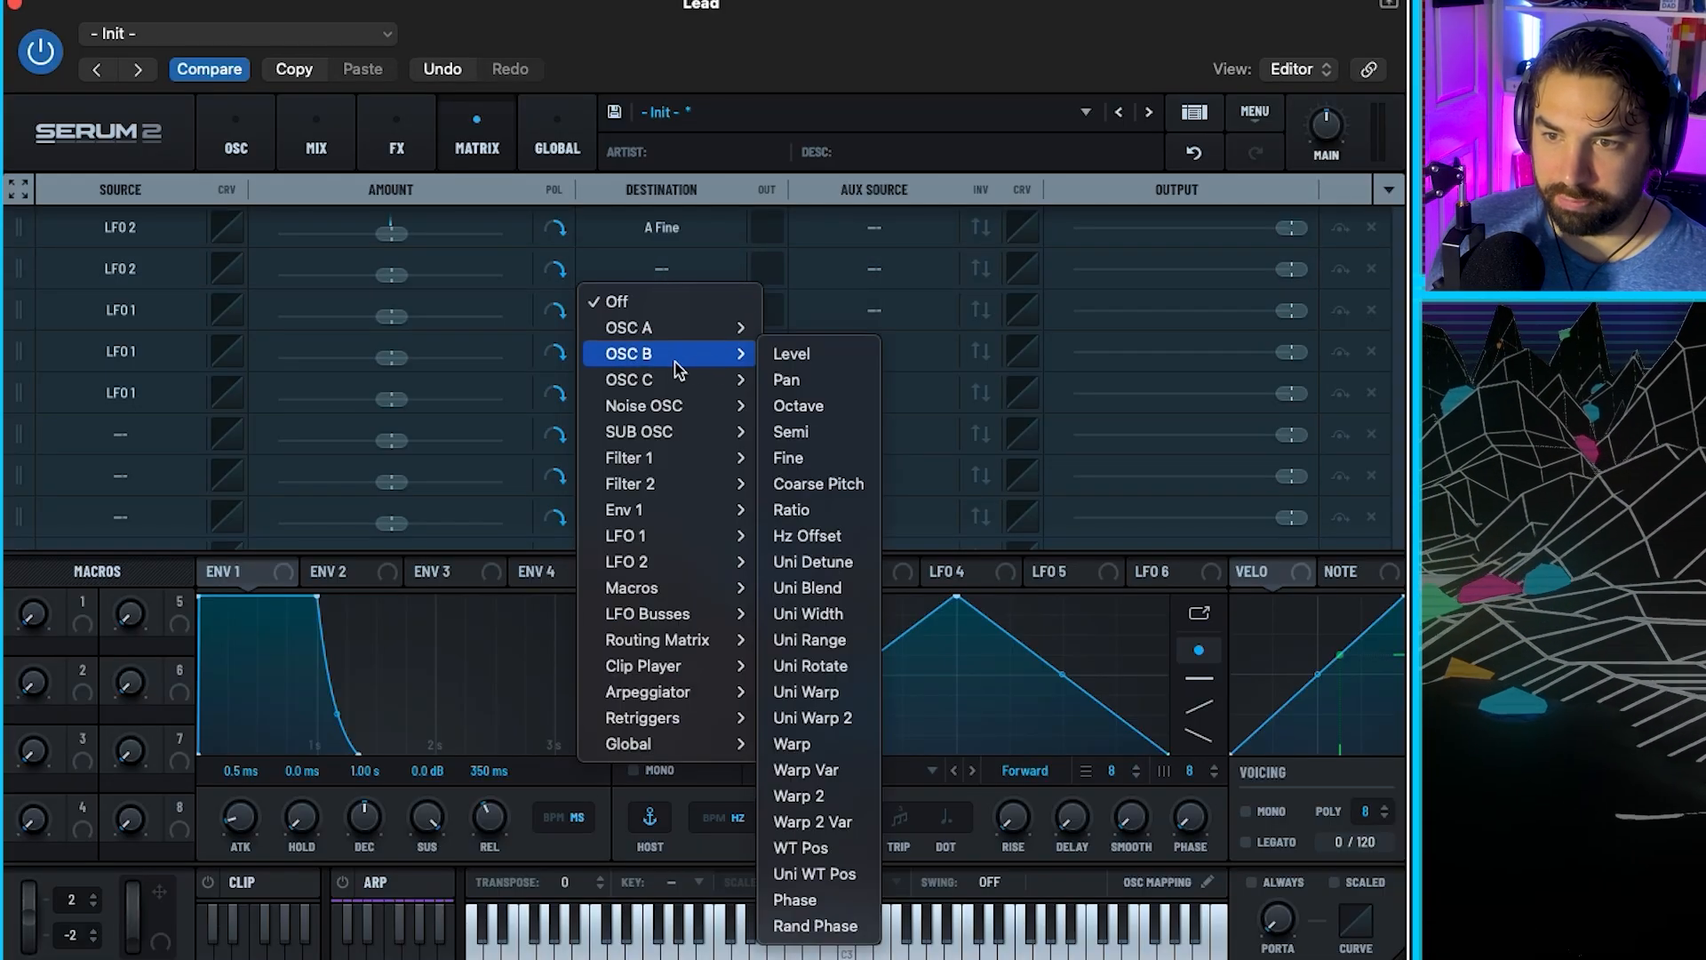
pyautogui.click(794, 458)
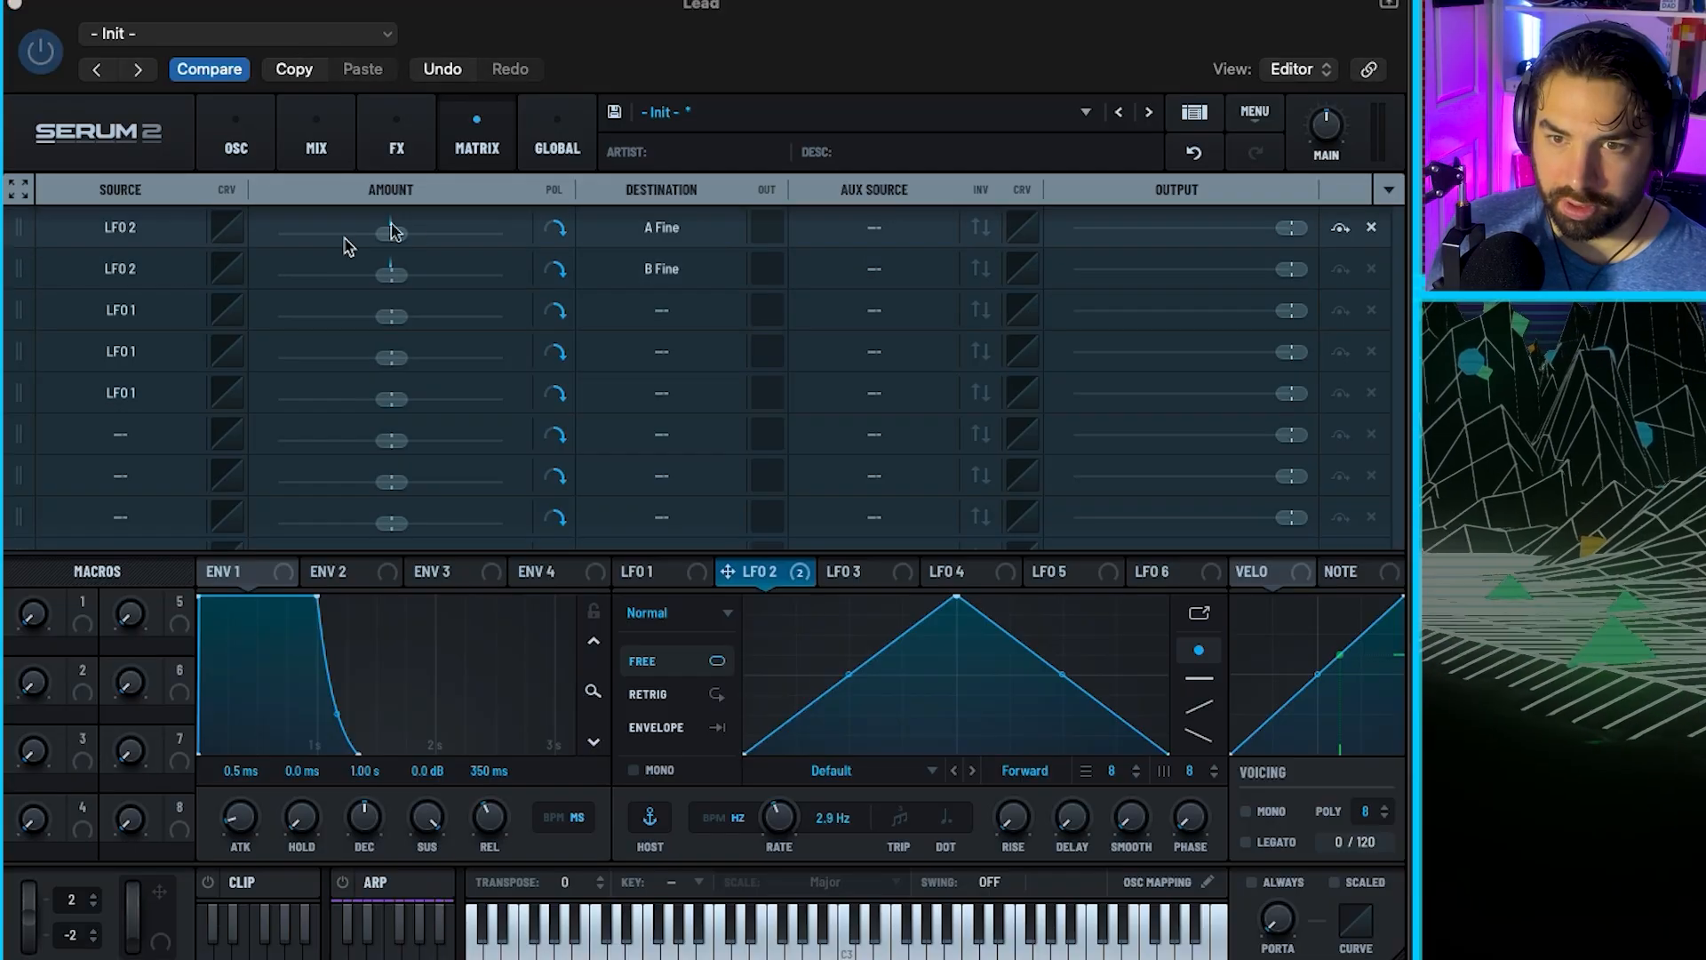
# Give the A Fine and B Fine modulations small positive amounts, with B Fine at about 12%, and make both bipolar
pyautogui.moveTo(407, 238); pyautogui.dragTo(416, 279)
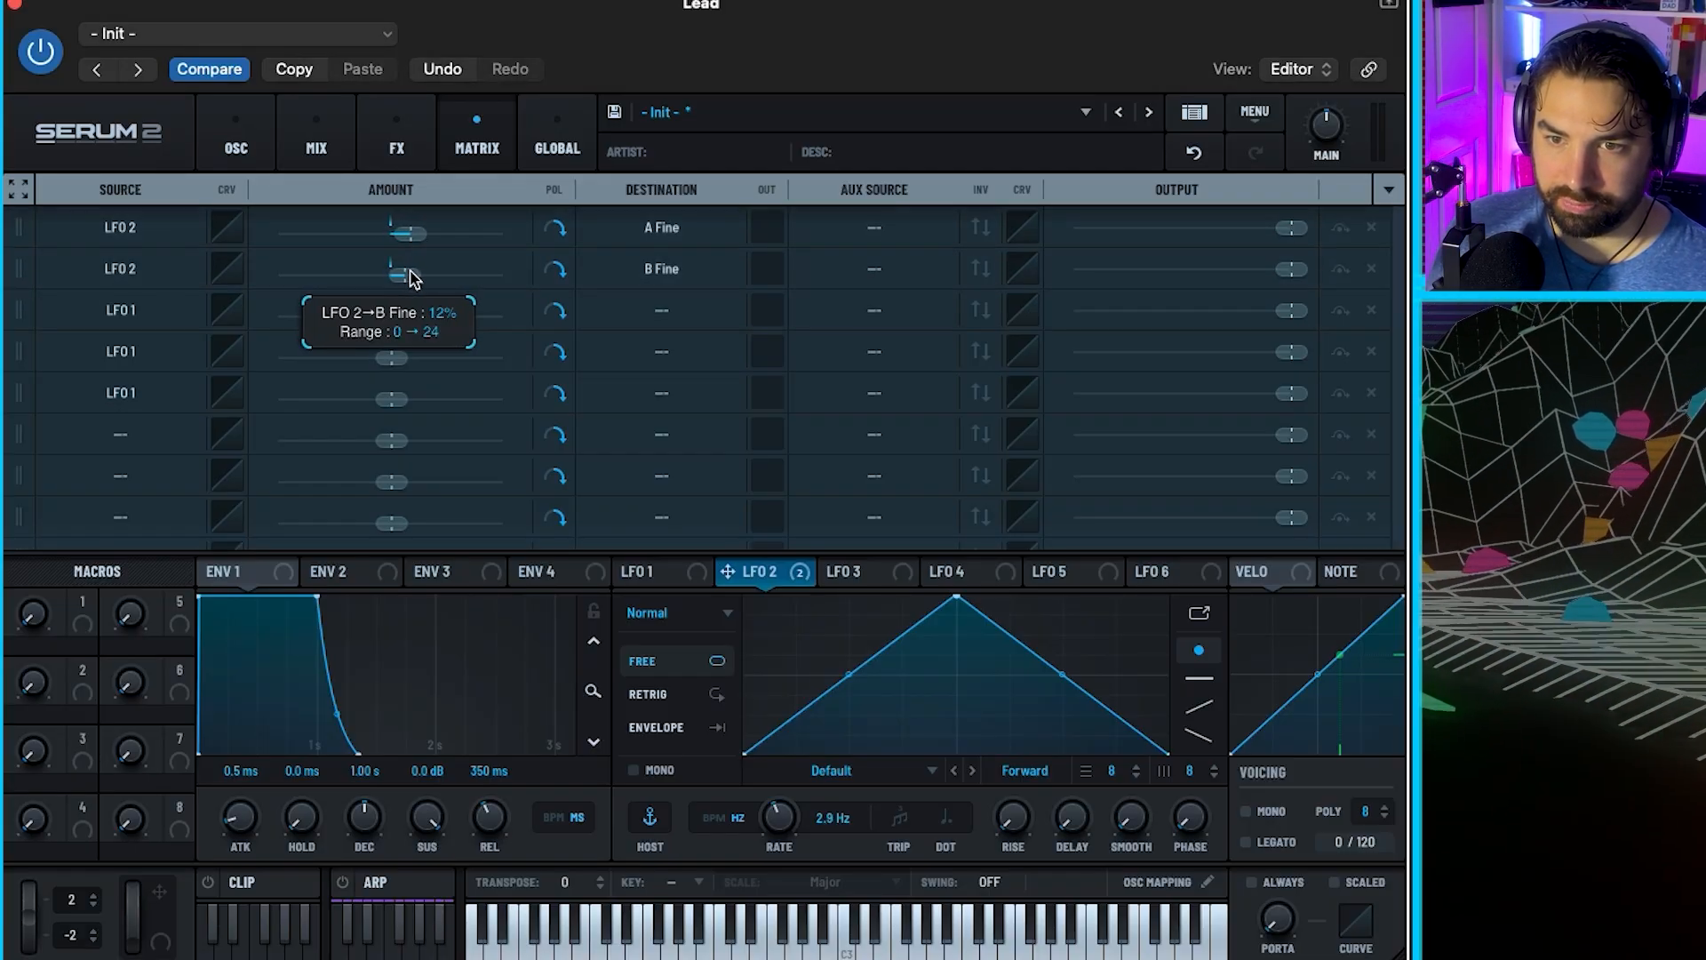
pyautogui.click(552, 228)
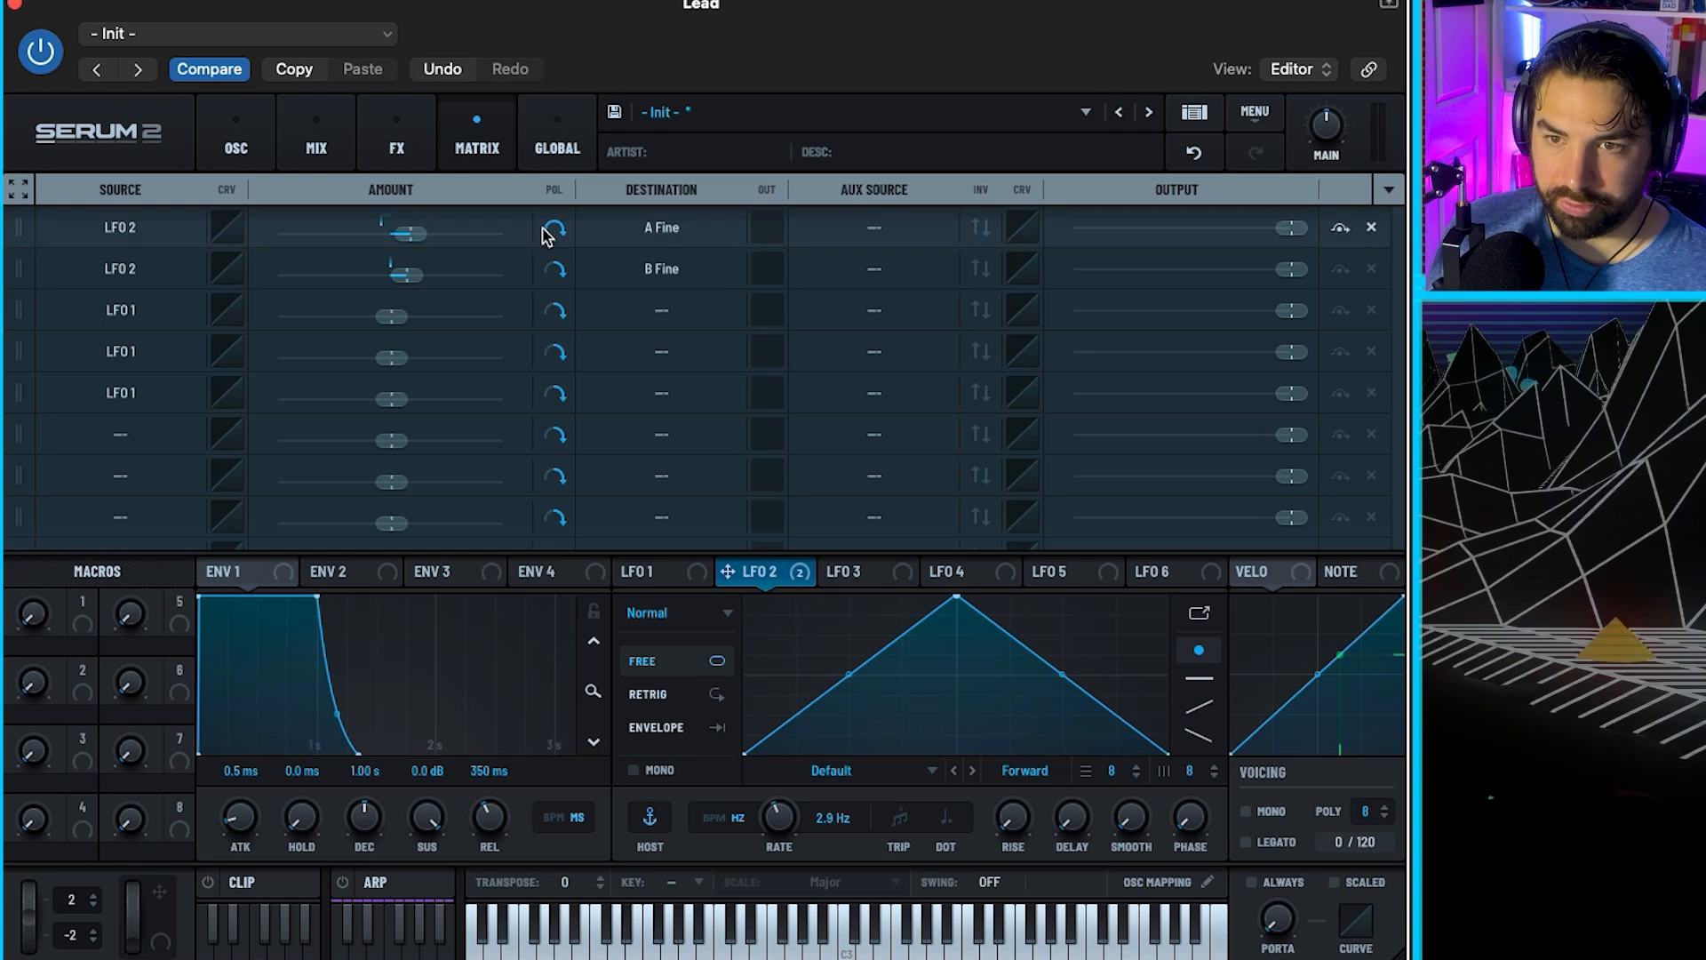
pyautogui.click(556, 271)
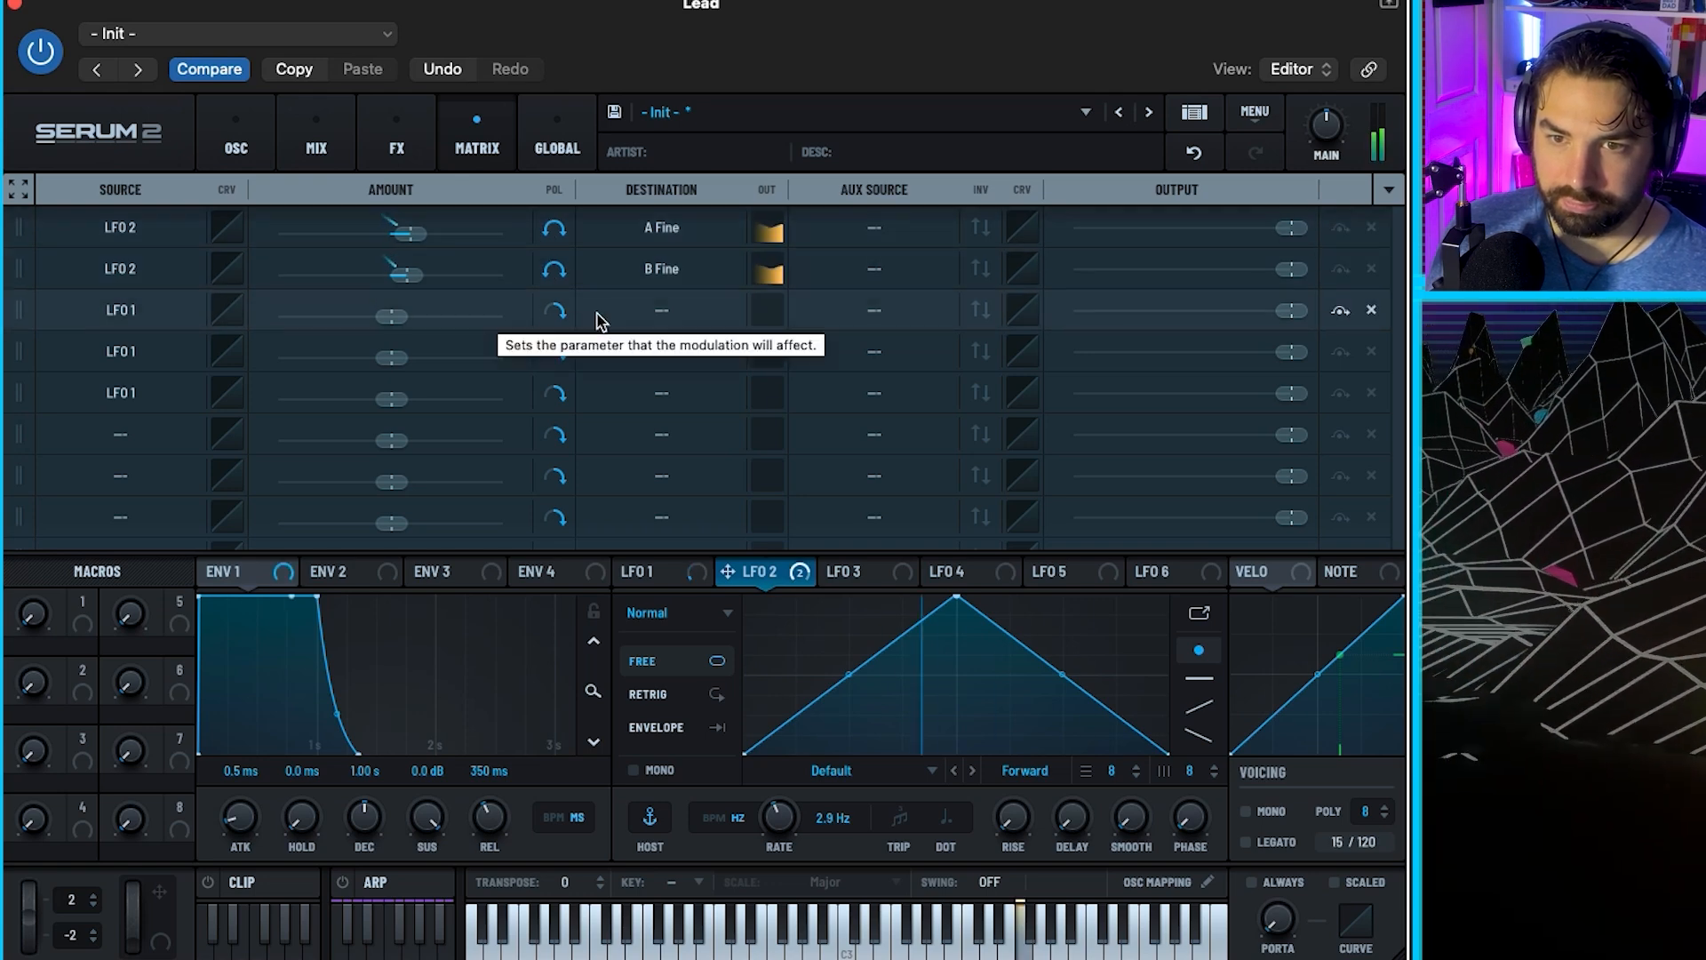
# Compare the sound with and without the A Fine and B Fine modulations by bypassing both rows and re-enabling them
pyautogui.click(1341, 270)
pyautogui.click(1340, 229)
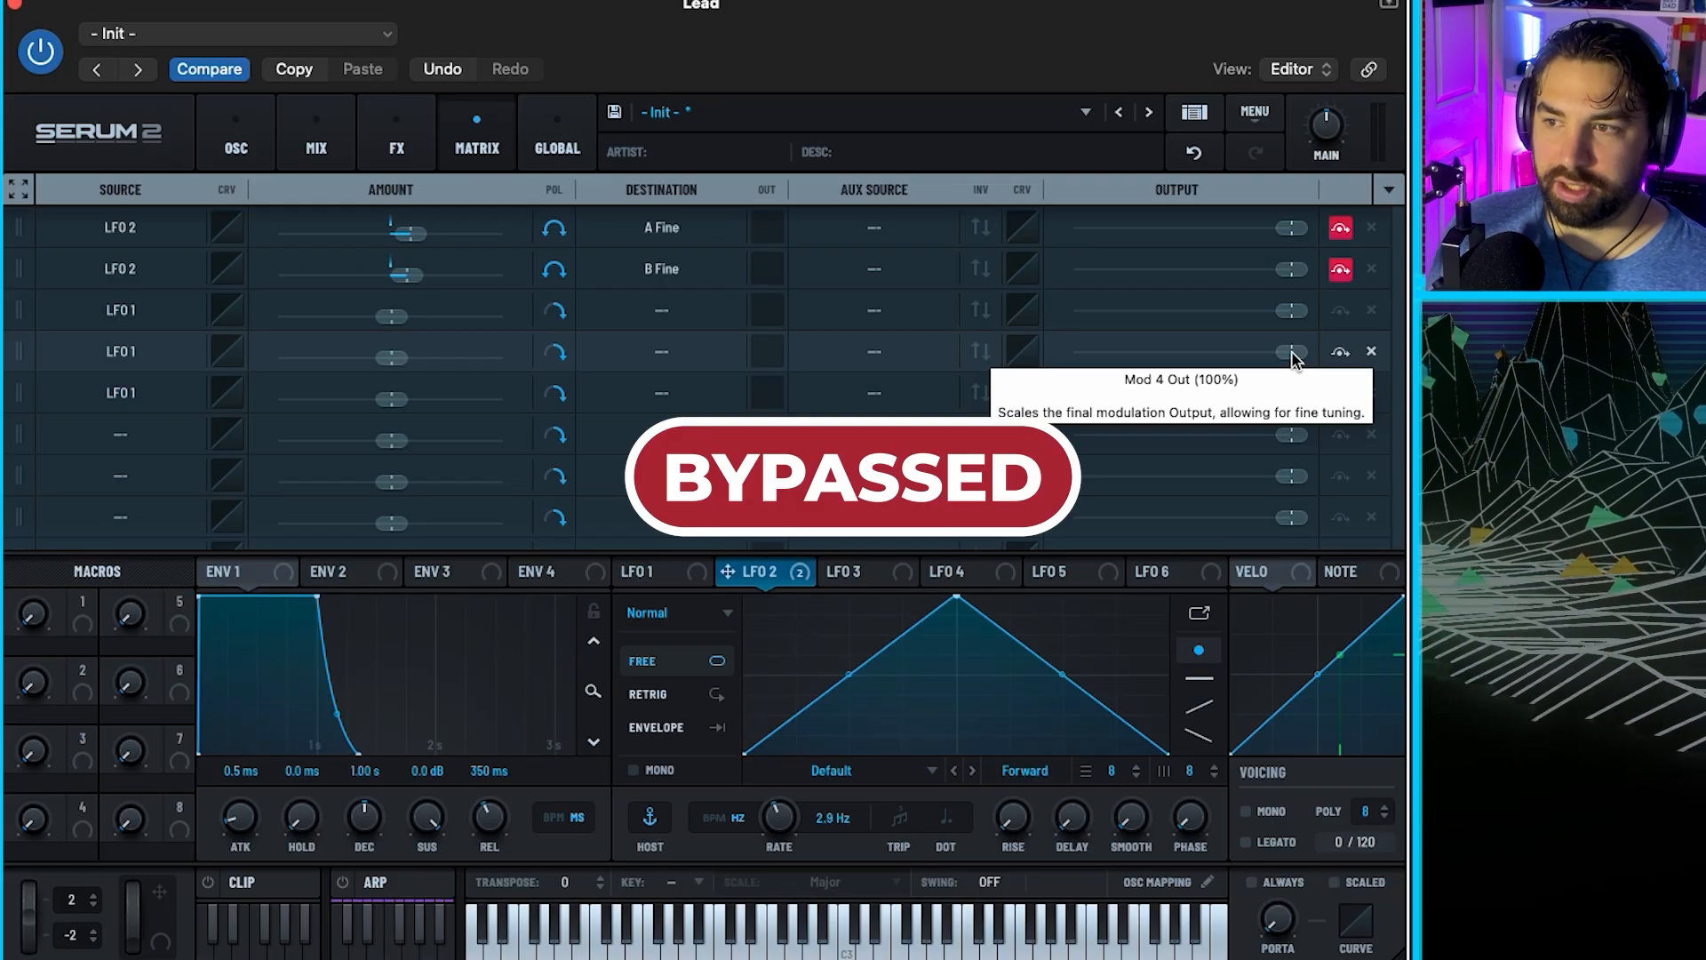
pyautogui.click(1340, 230)
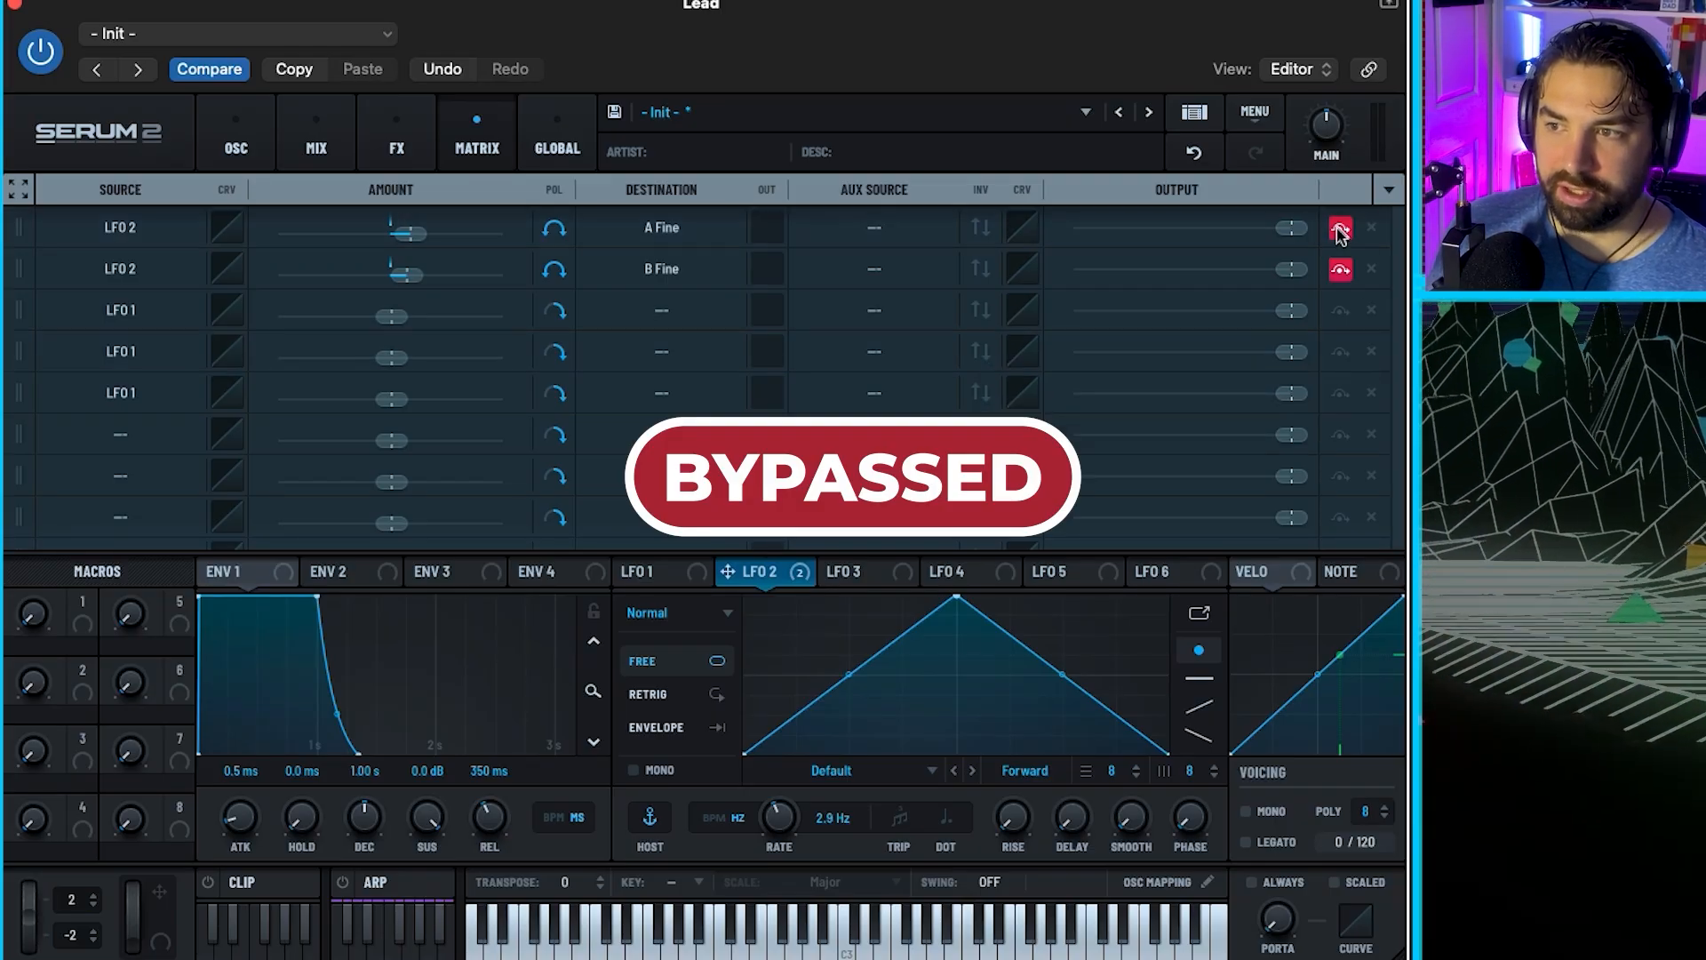
pyautogui.click(1340, 269)
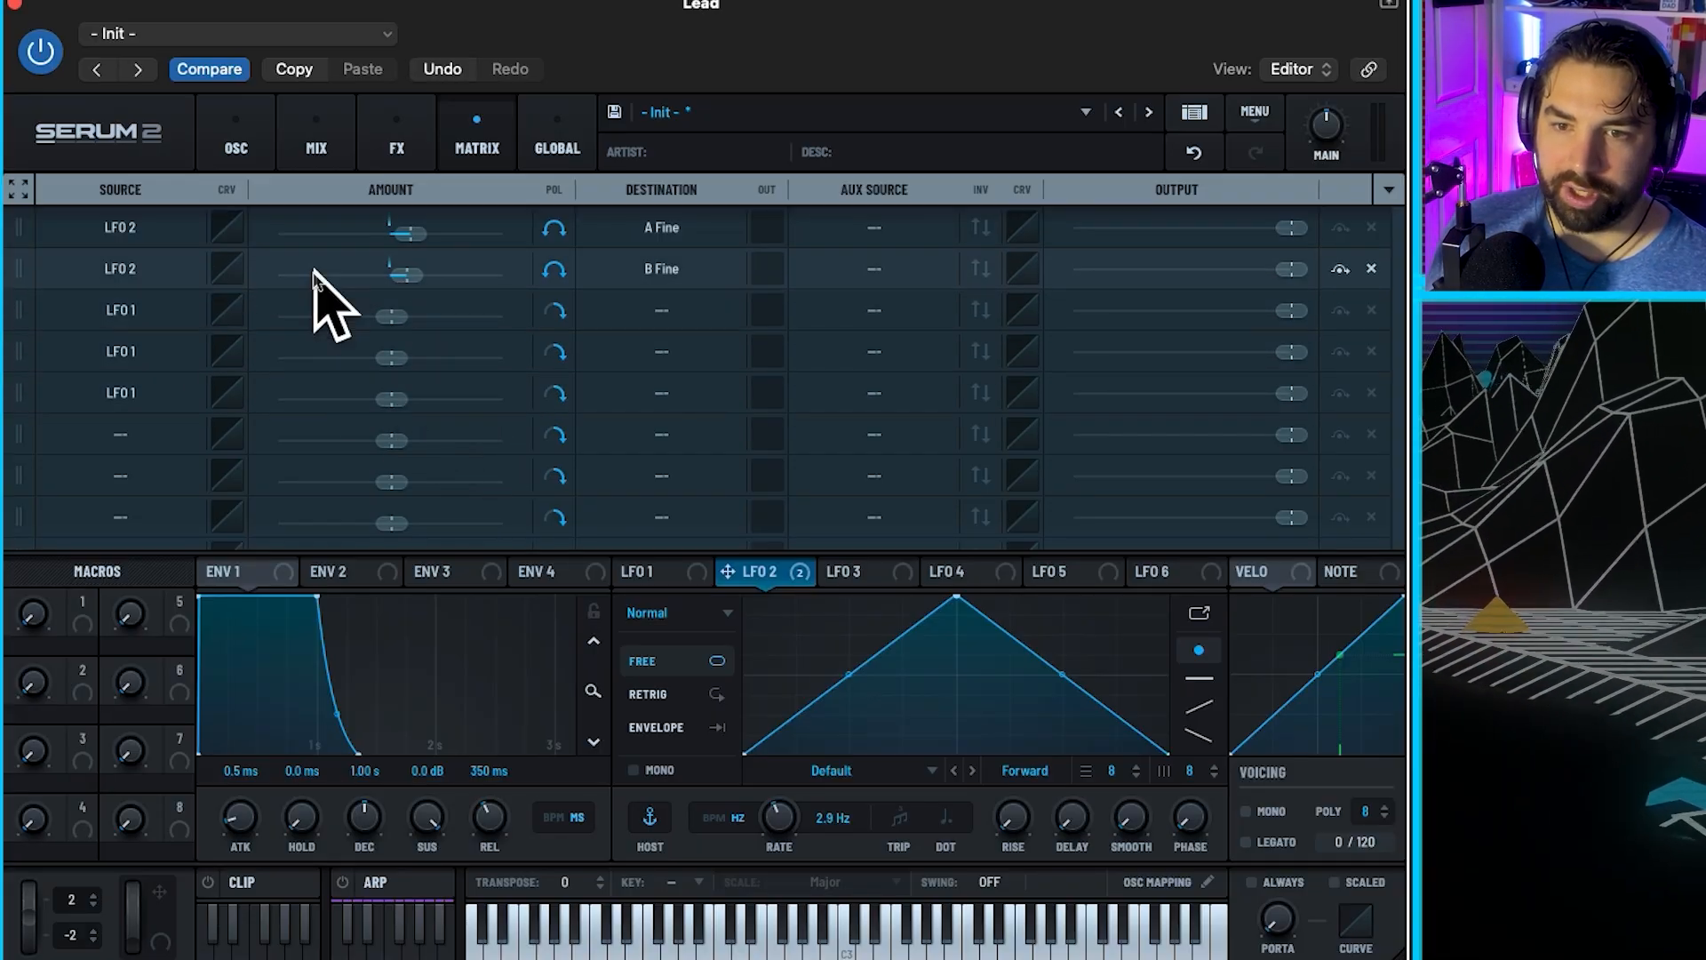
# Route the two LFO 1 rows in the third and fourth matrix slots to the Phase of OSC A and OSC B
pyautogui.click(662, 311)
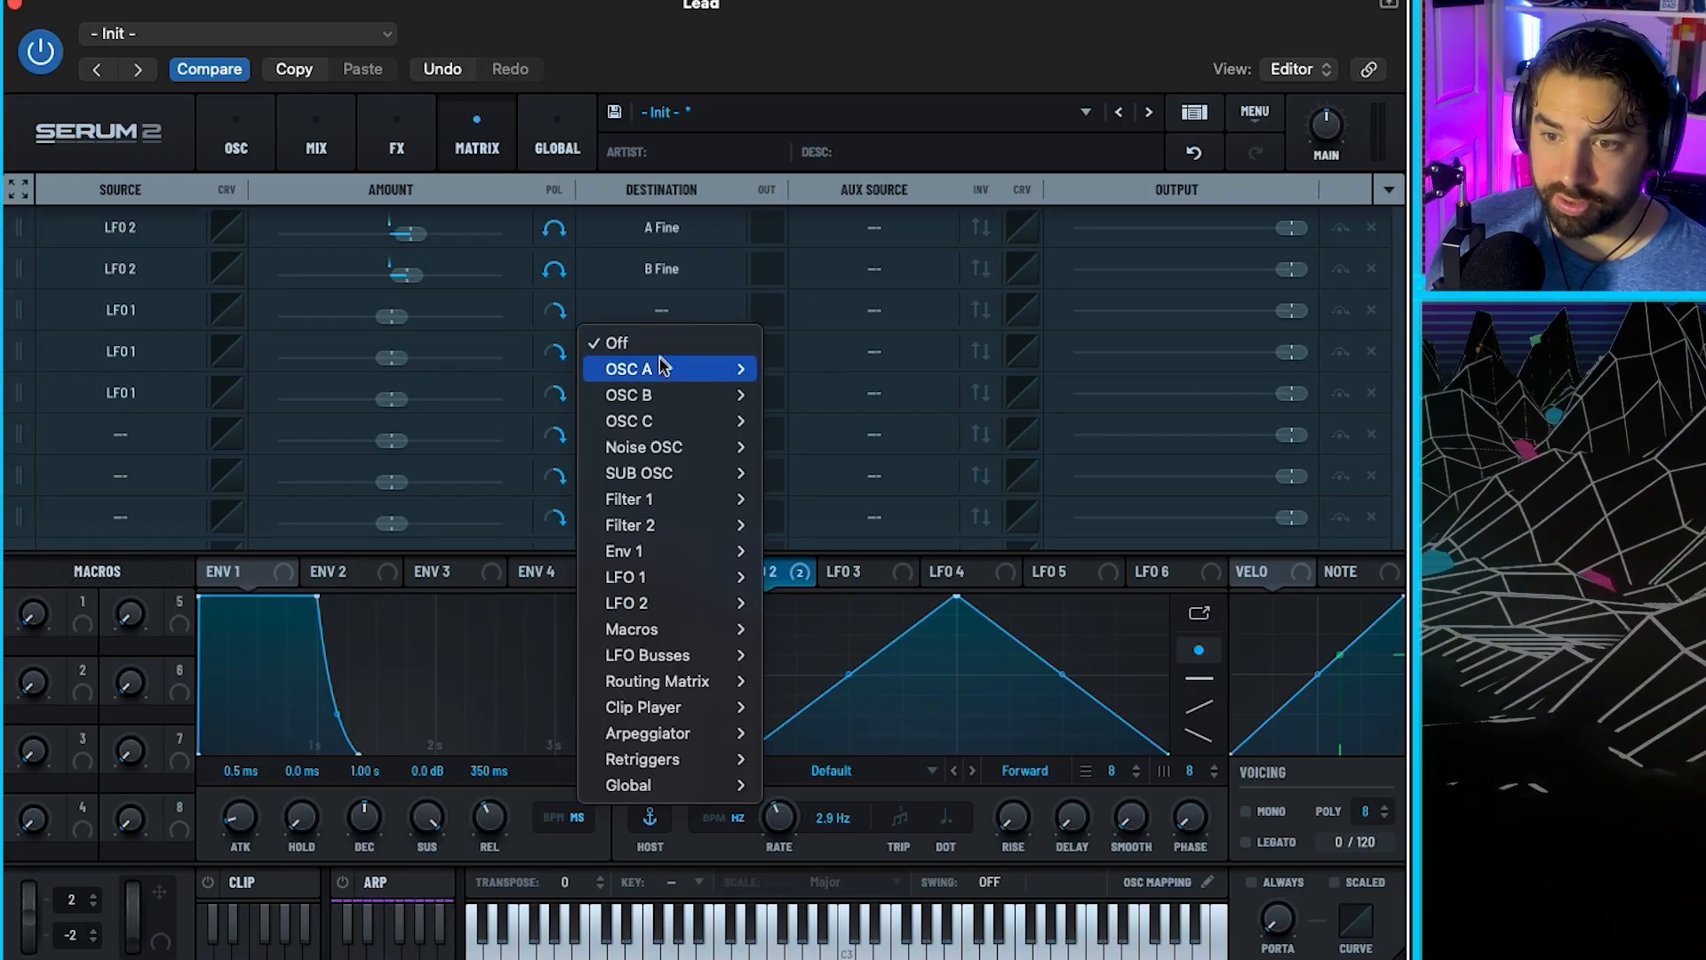
pyautogui.moveTo(655, 370)
pyautogui.click(786, 913)
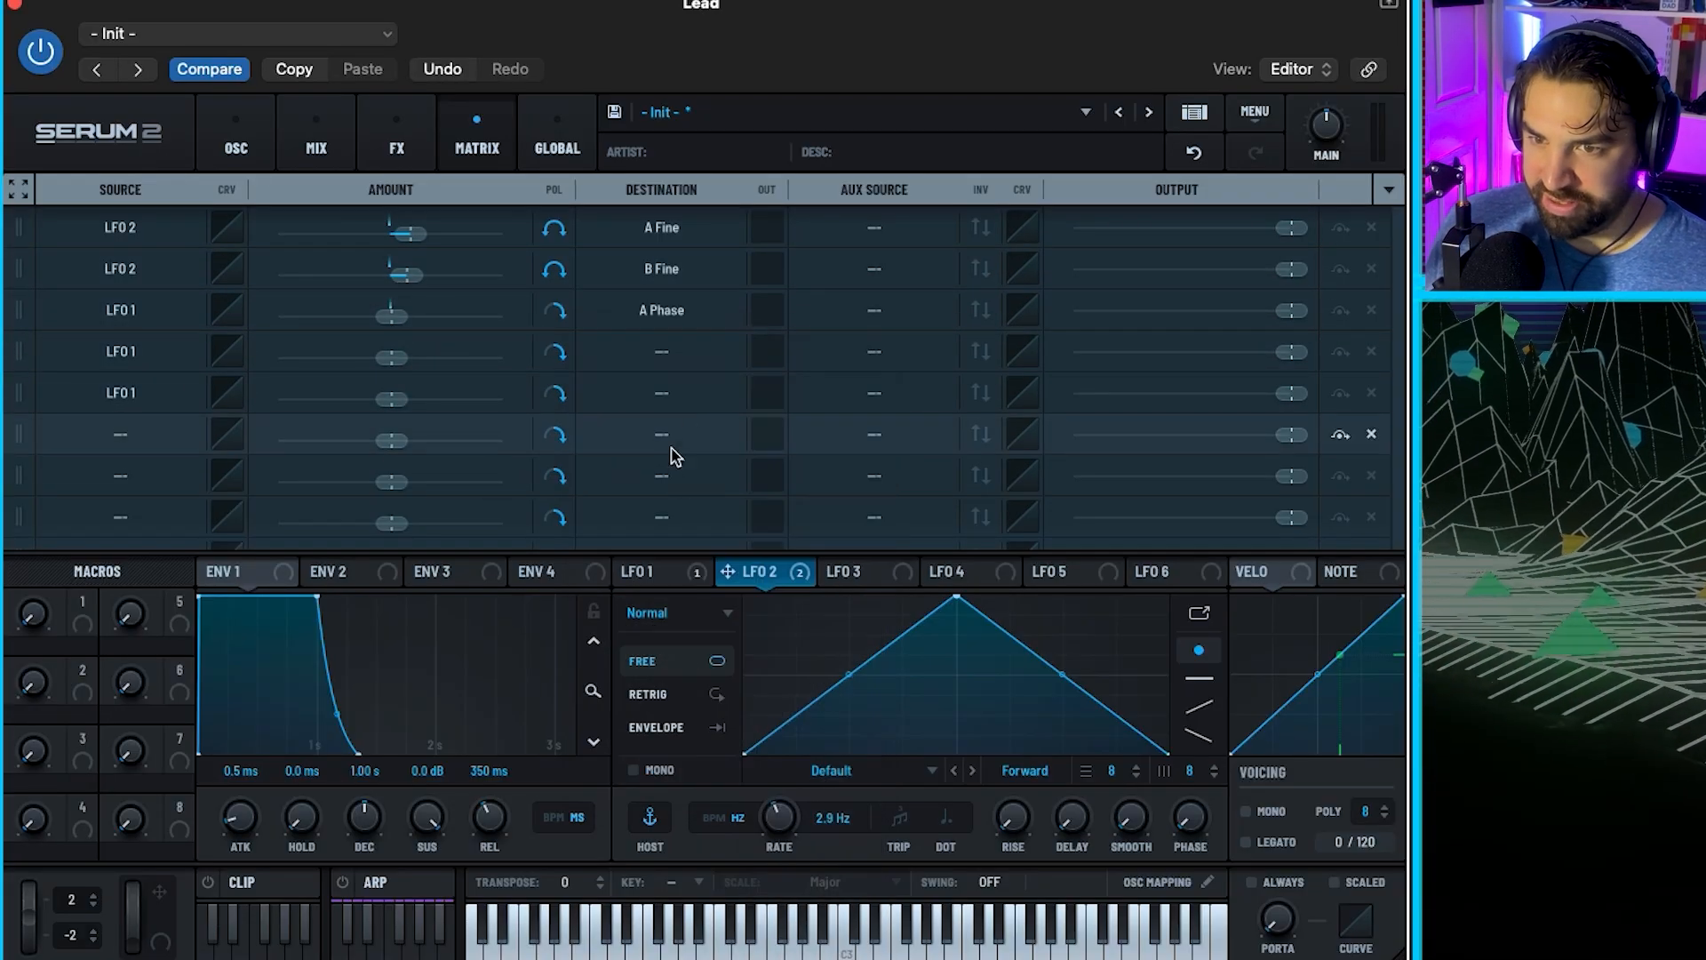
pyautogui.click(672, 388)
pyautogui.moveTo(702, 437)
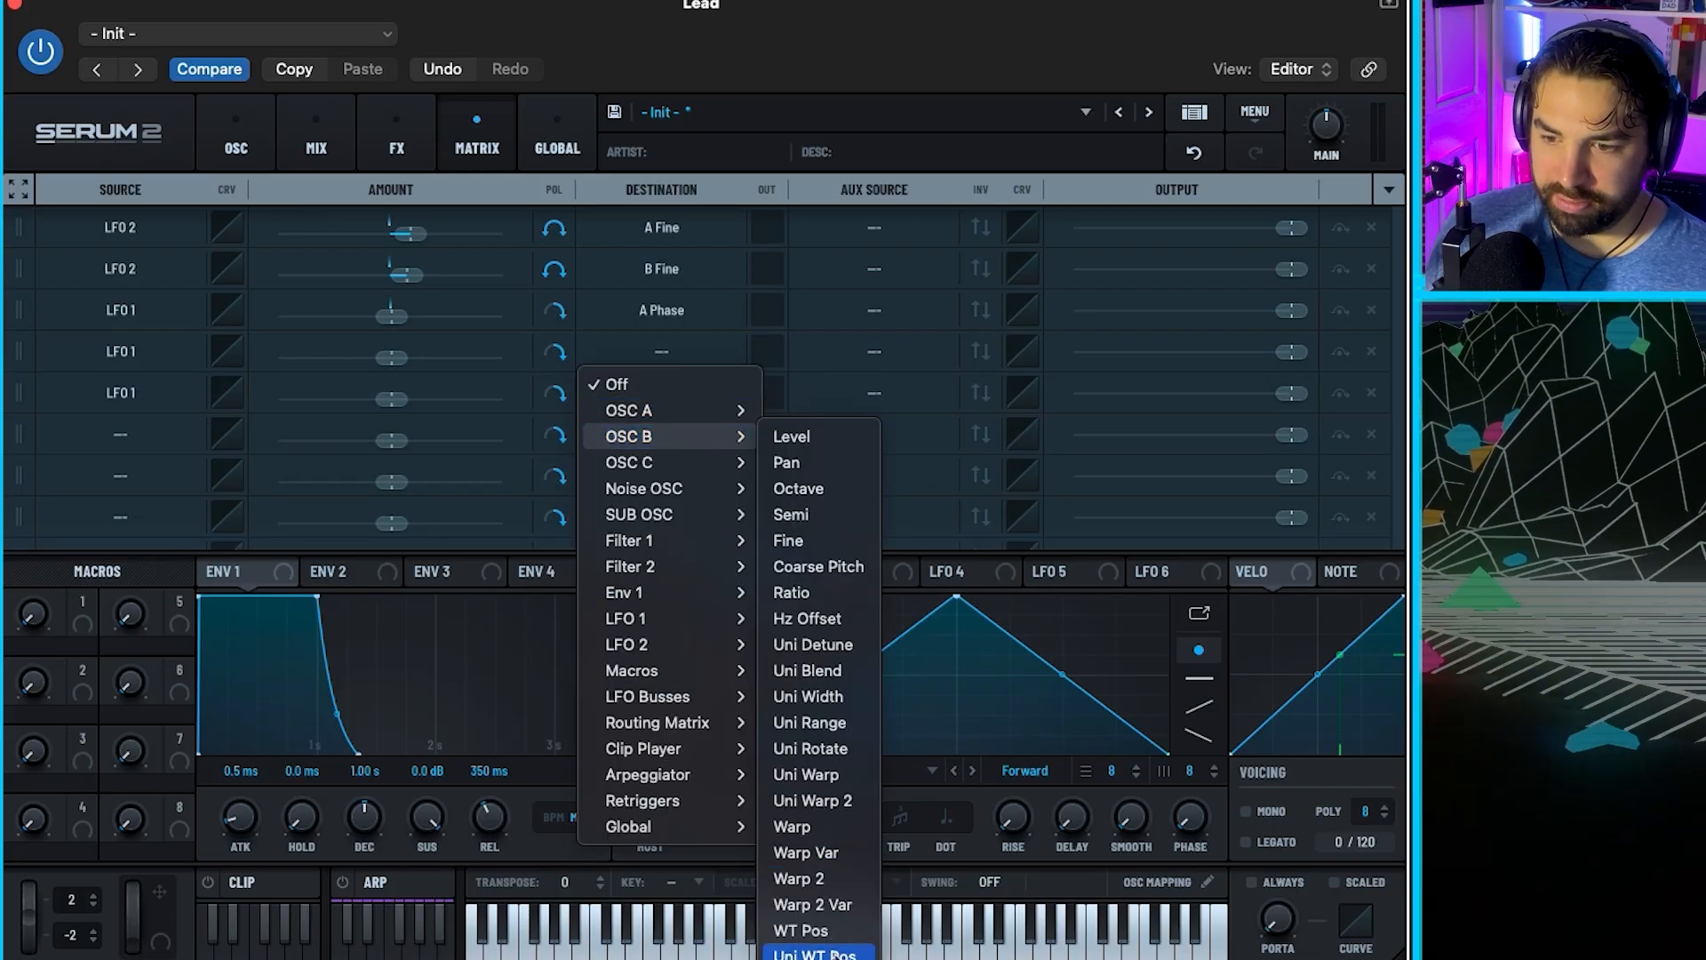
pyautogui.click(804, 946)
# Make the A Phase and B Phase modulations bipolar and raise their amounts, with B Phase at about 49%
pyautogui.click(554, 352)
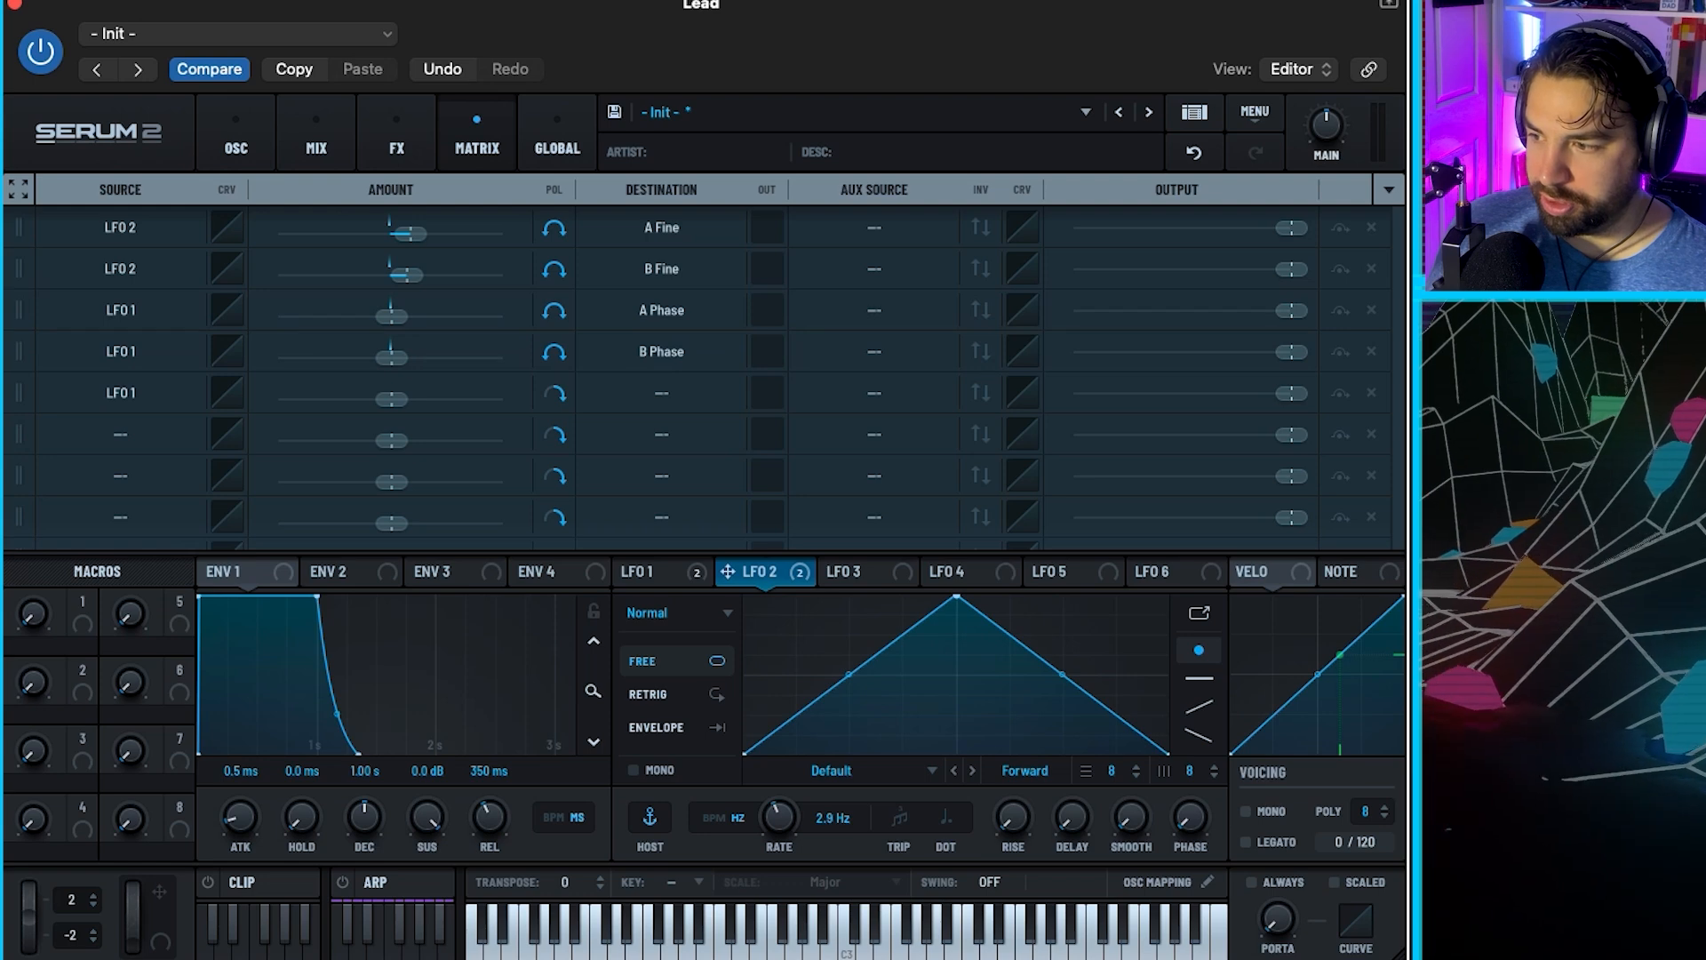
pyautogui.moveTo(395, 318); pyautogui.dragTo(473, 322)
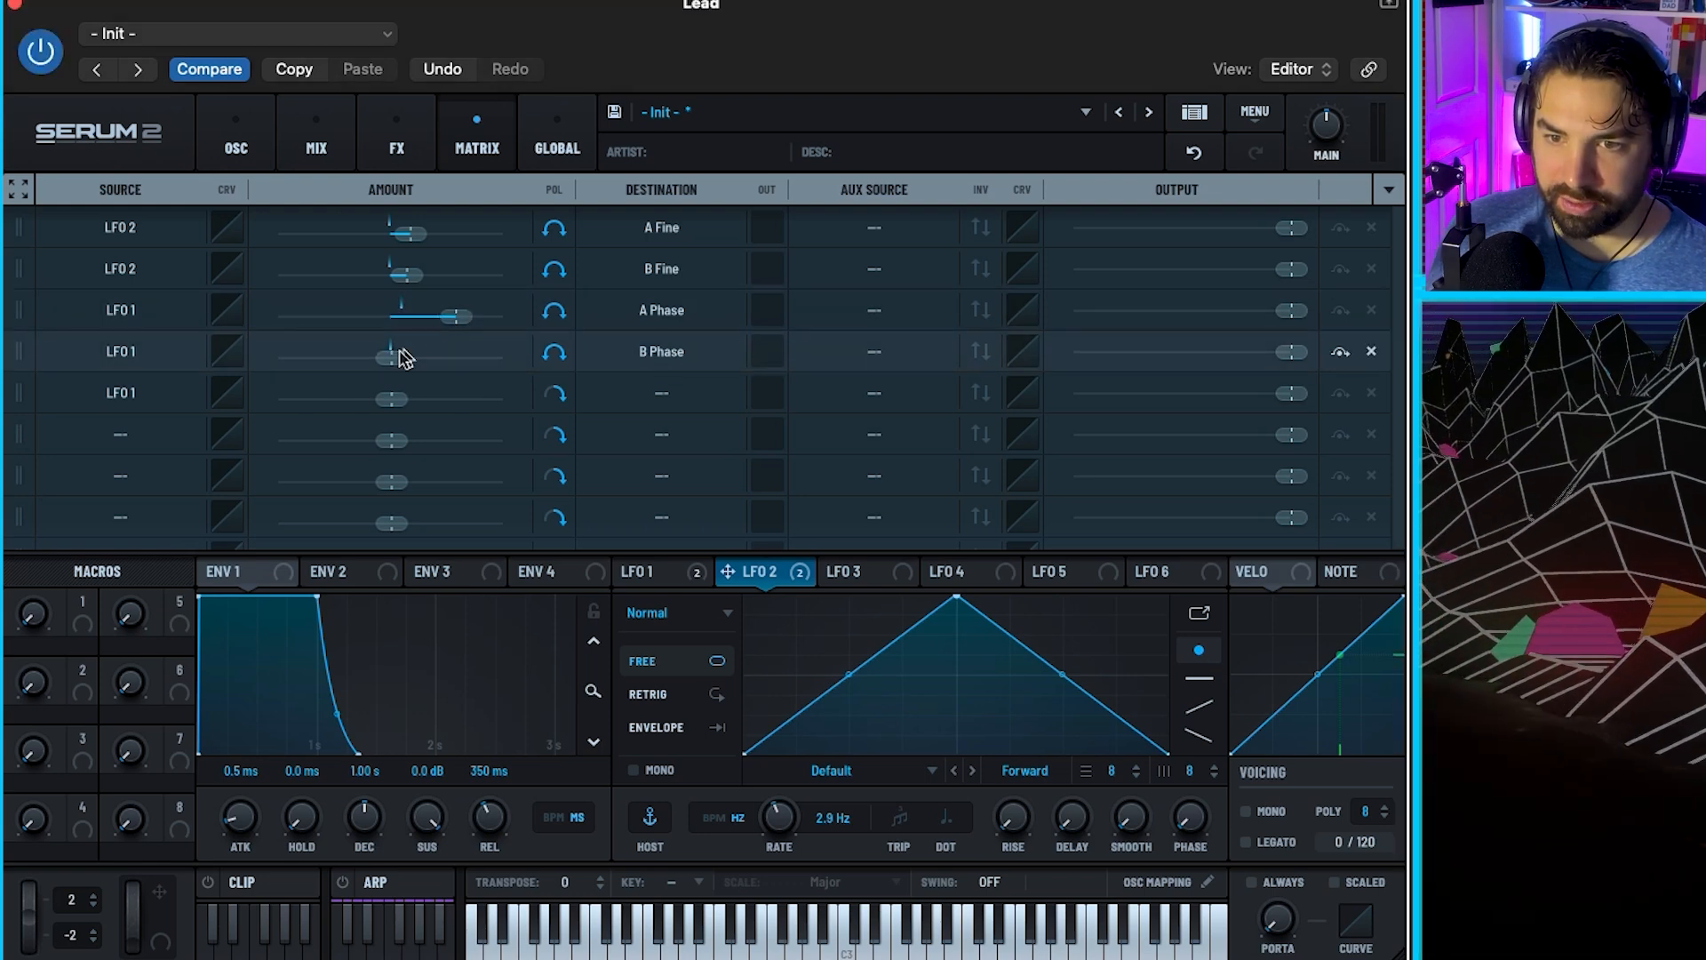
pyautogui.moveTo(393, 358); pyautogui.dragTo(457, 364)
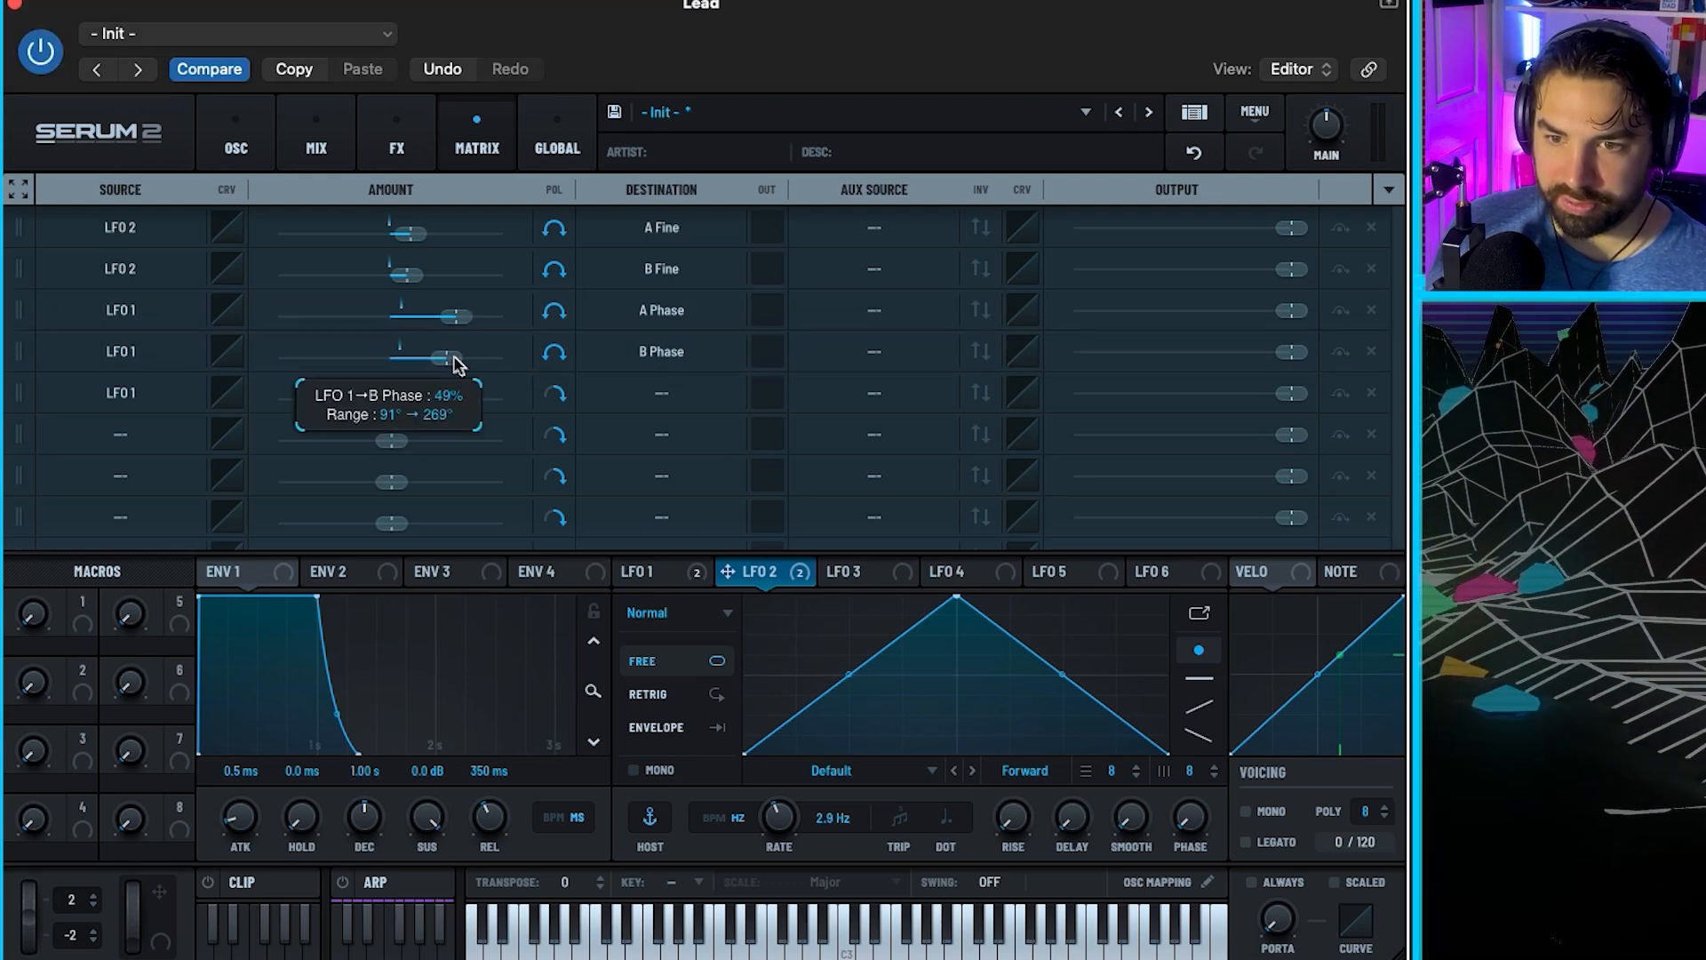
# Change the fifth matrix row's source to LFO 2 and route it to Filter 1 Stereo as a small bipolar modulation
pyautogui.click(197, 409)
pyautogui.moveTo(177, 479)
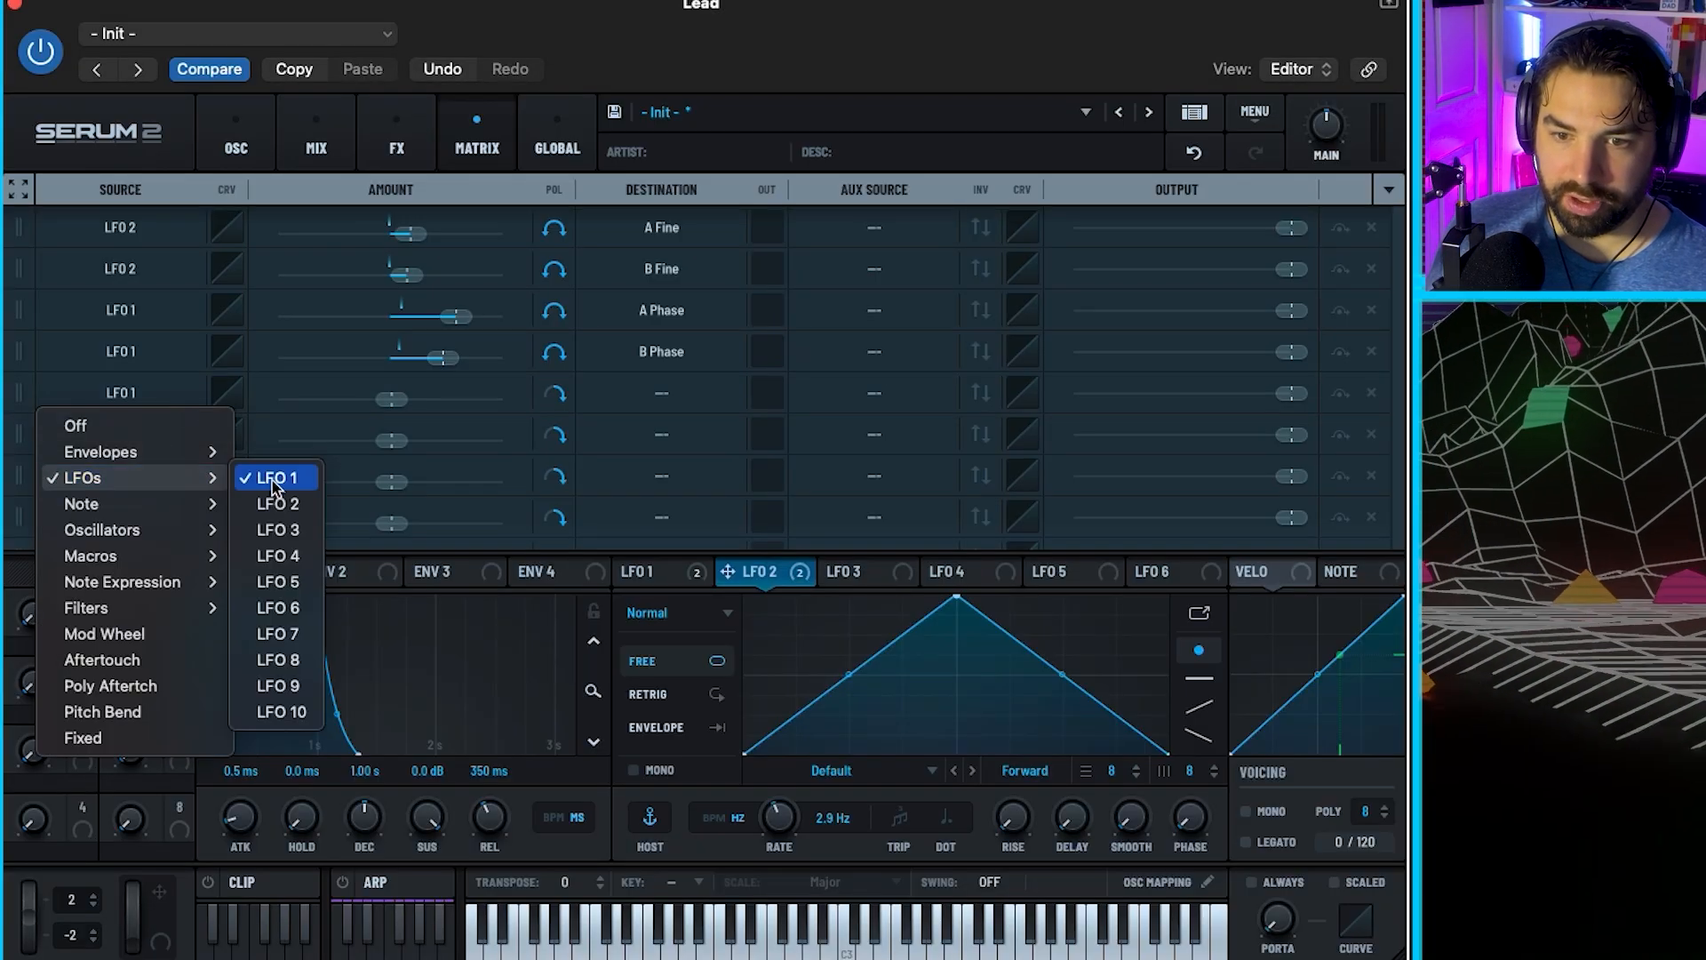
pyautogui.click(277, 504)
pyautogui.click(666, 391)
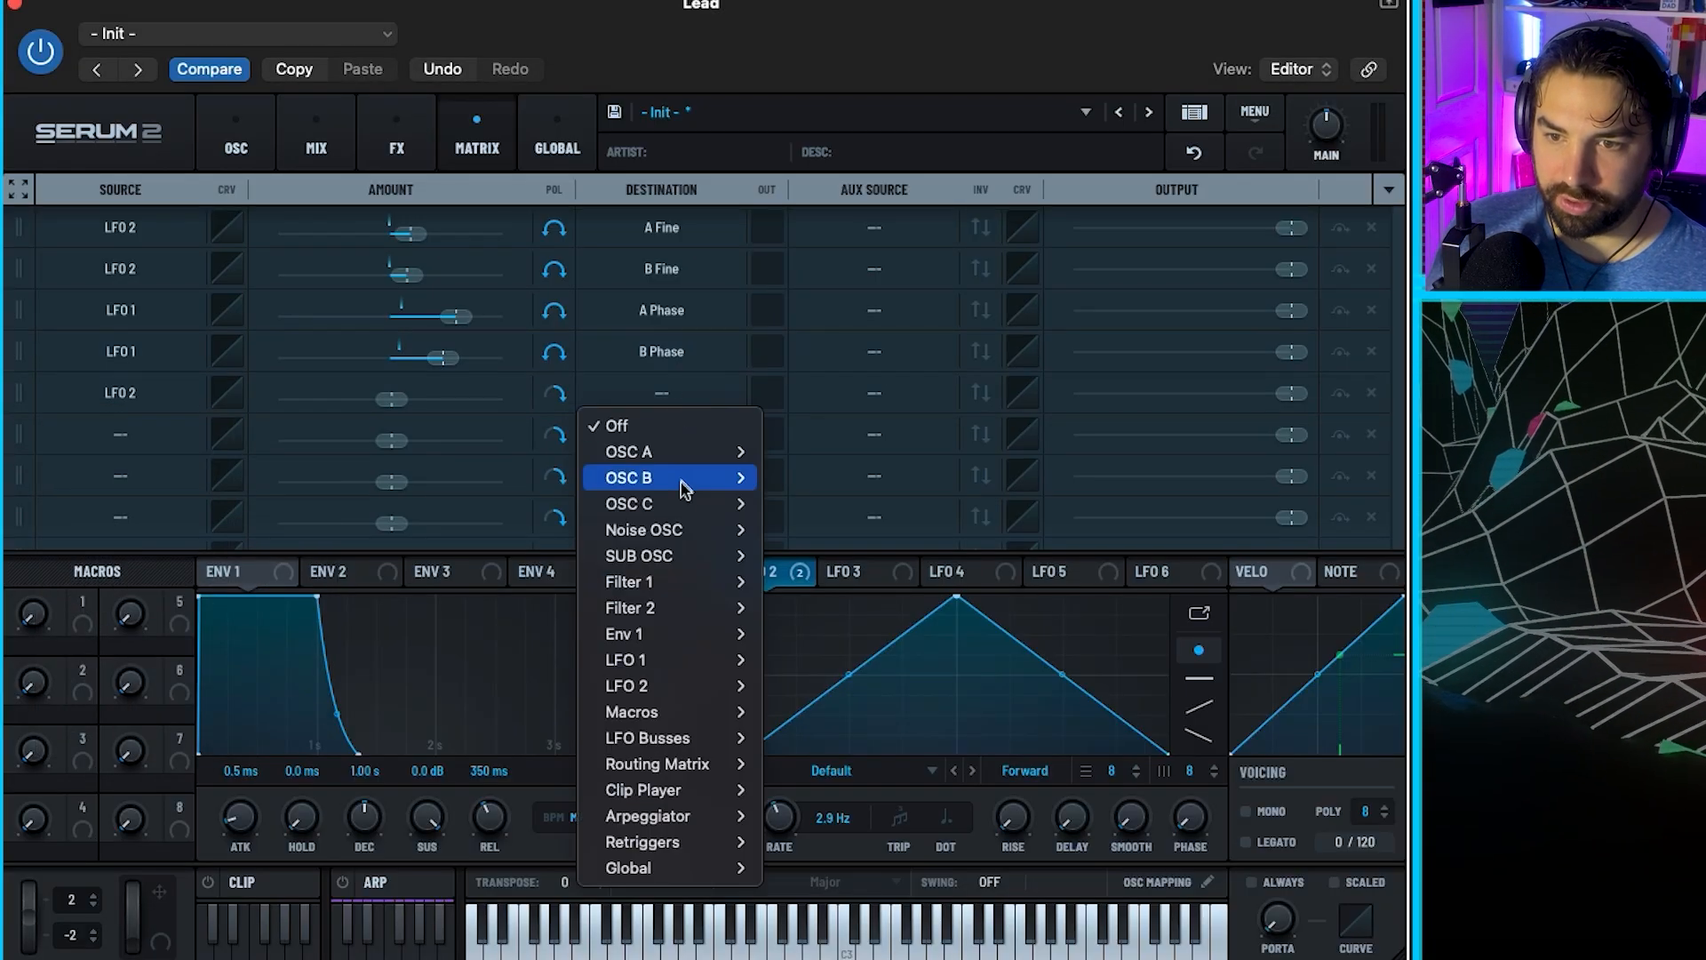
pyautogui.click(796, 710)
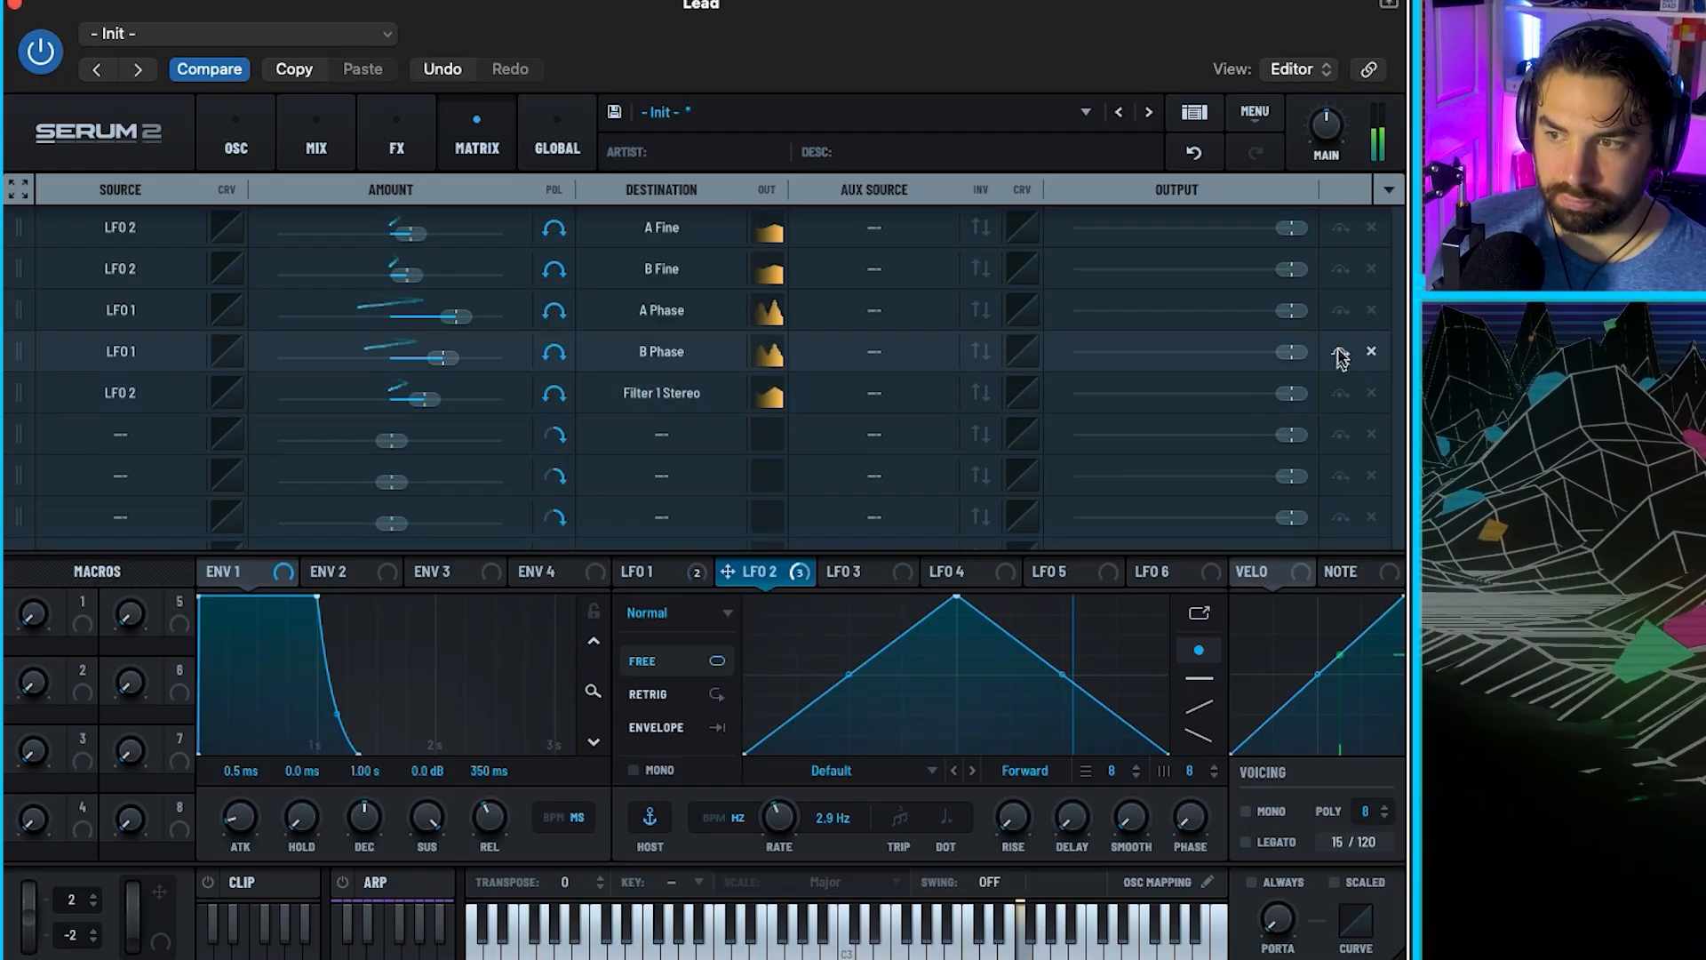
# Compare the sound with and without the A Phase, B Phase and Filter 1 Stereo modulations by bypassing and re-enabling their rows
pyautogui.click(1340, 310)
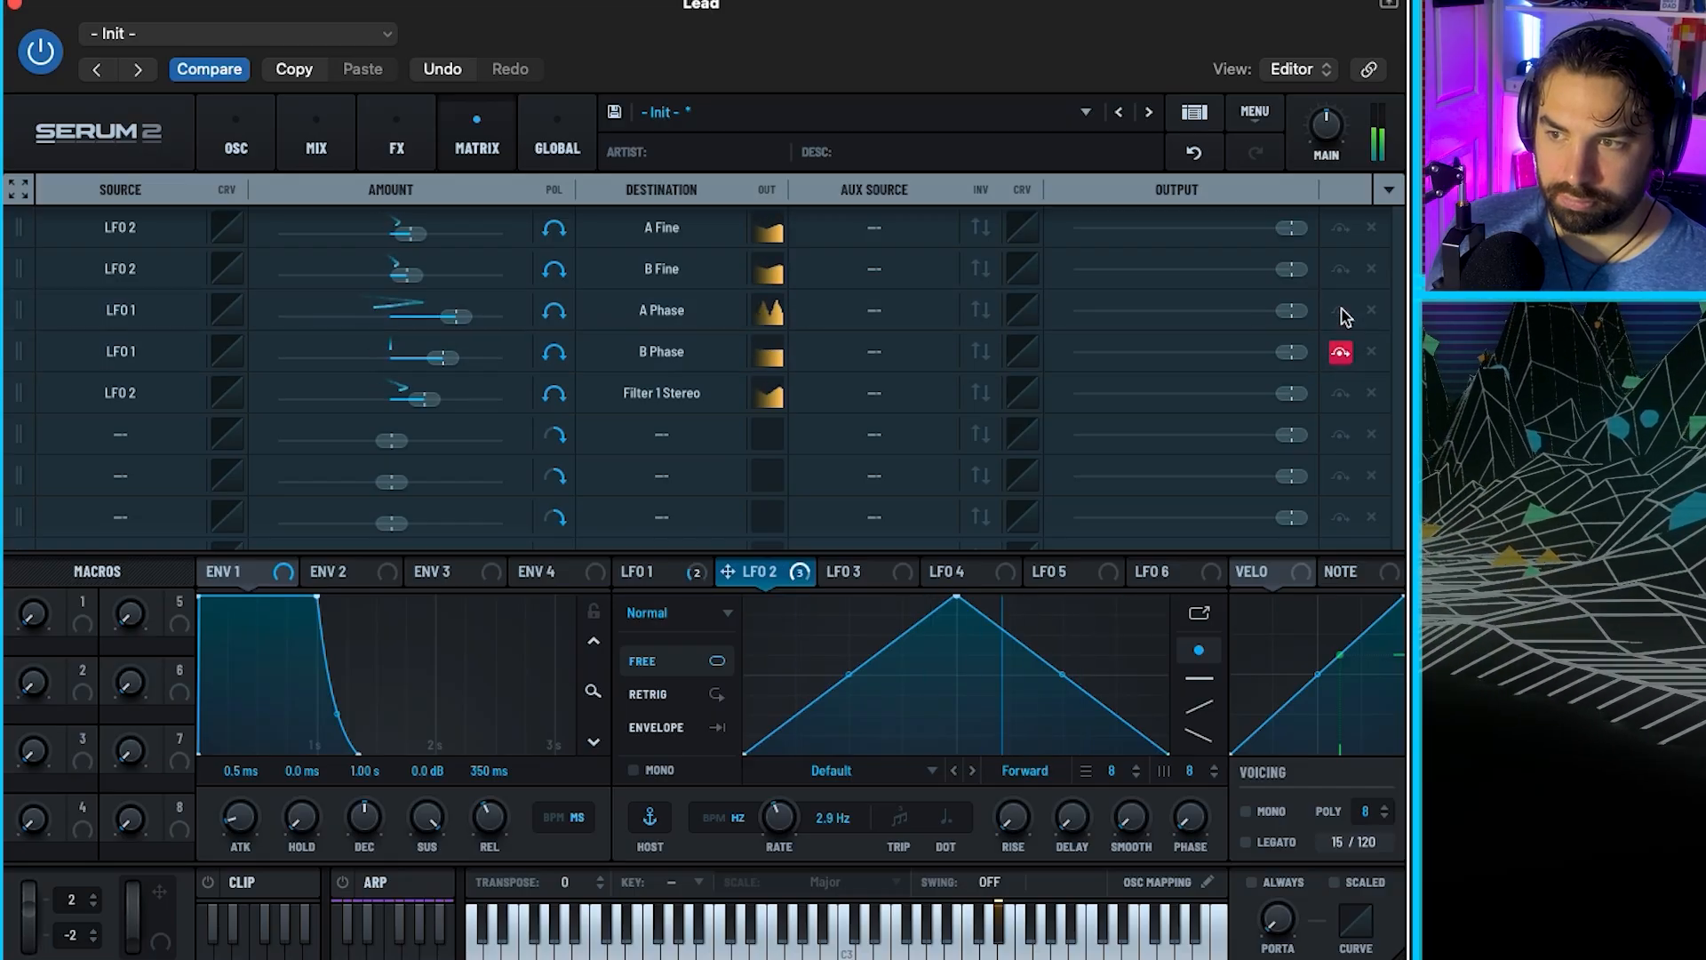
pyautogui.click(1340, 352)
pyautogui.click(1340, 392)
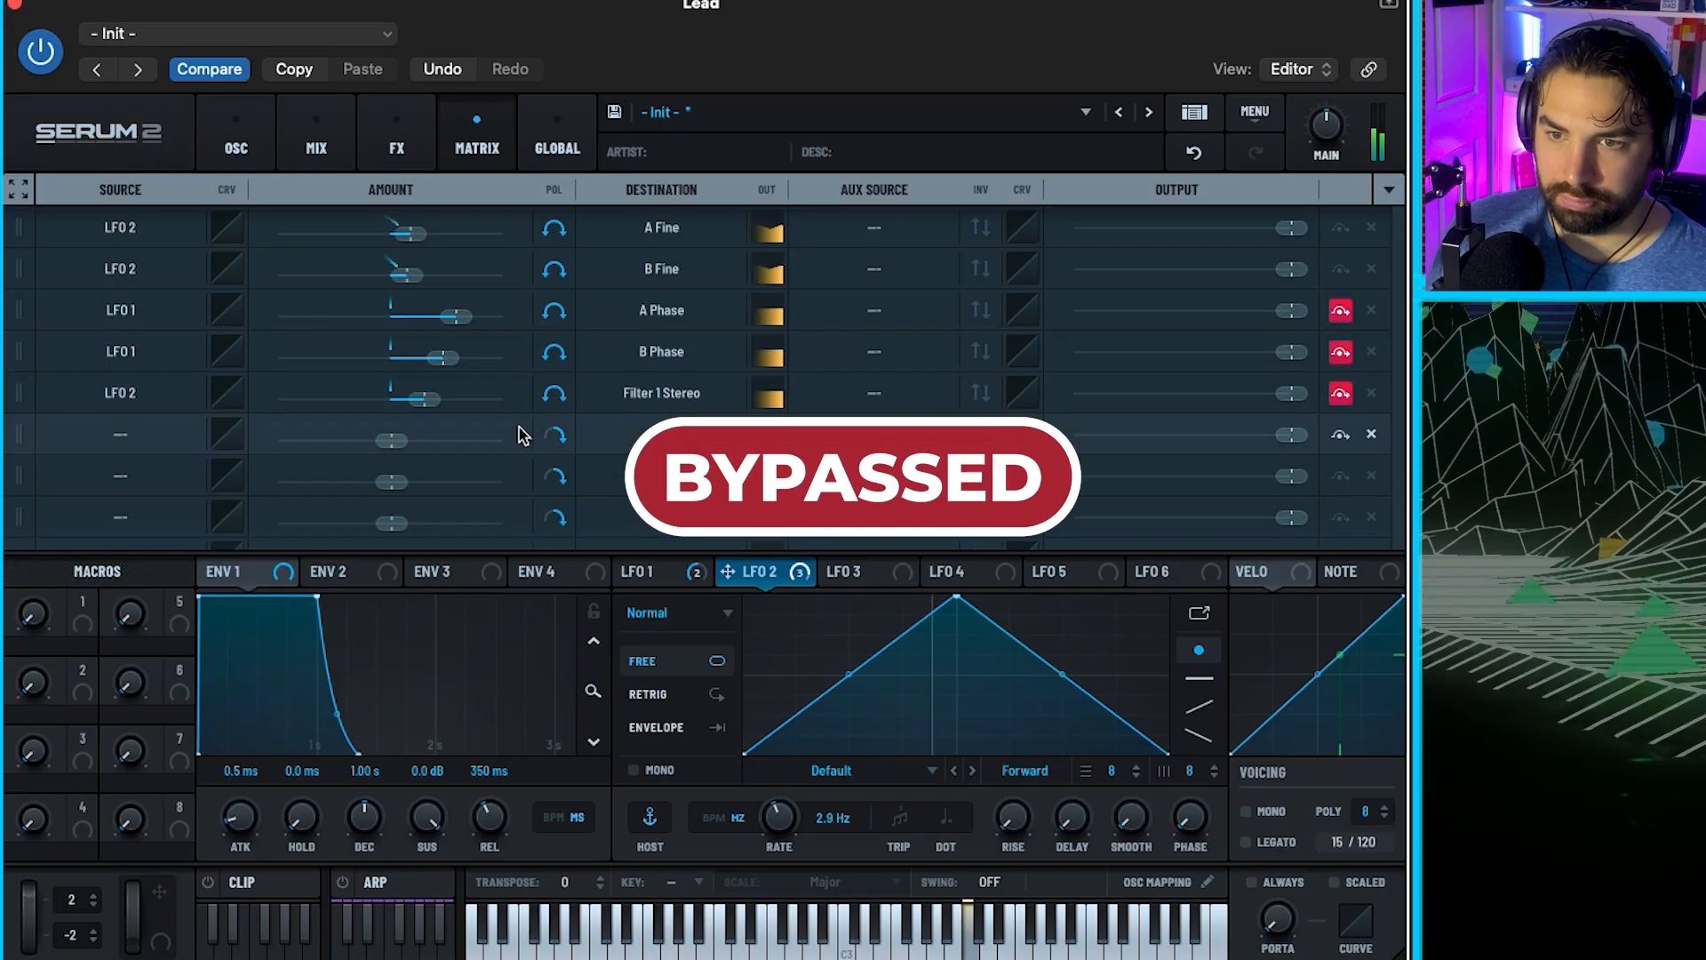
pyautogui.click(1341, 311)
pyautogui.click(1341, 352)
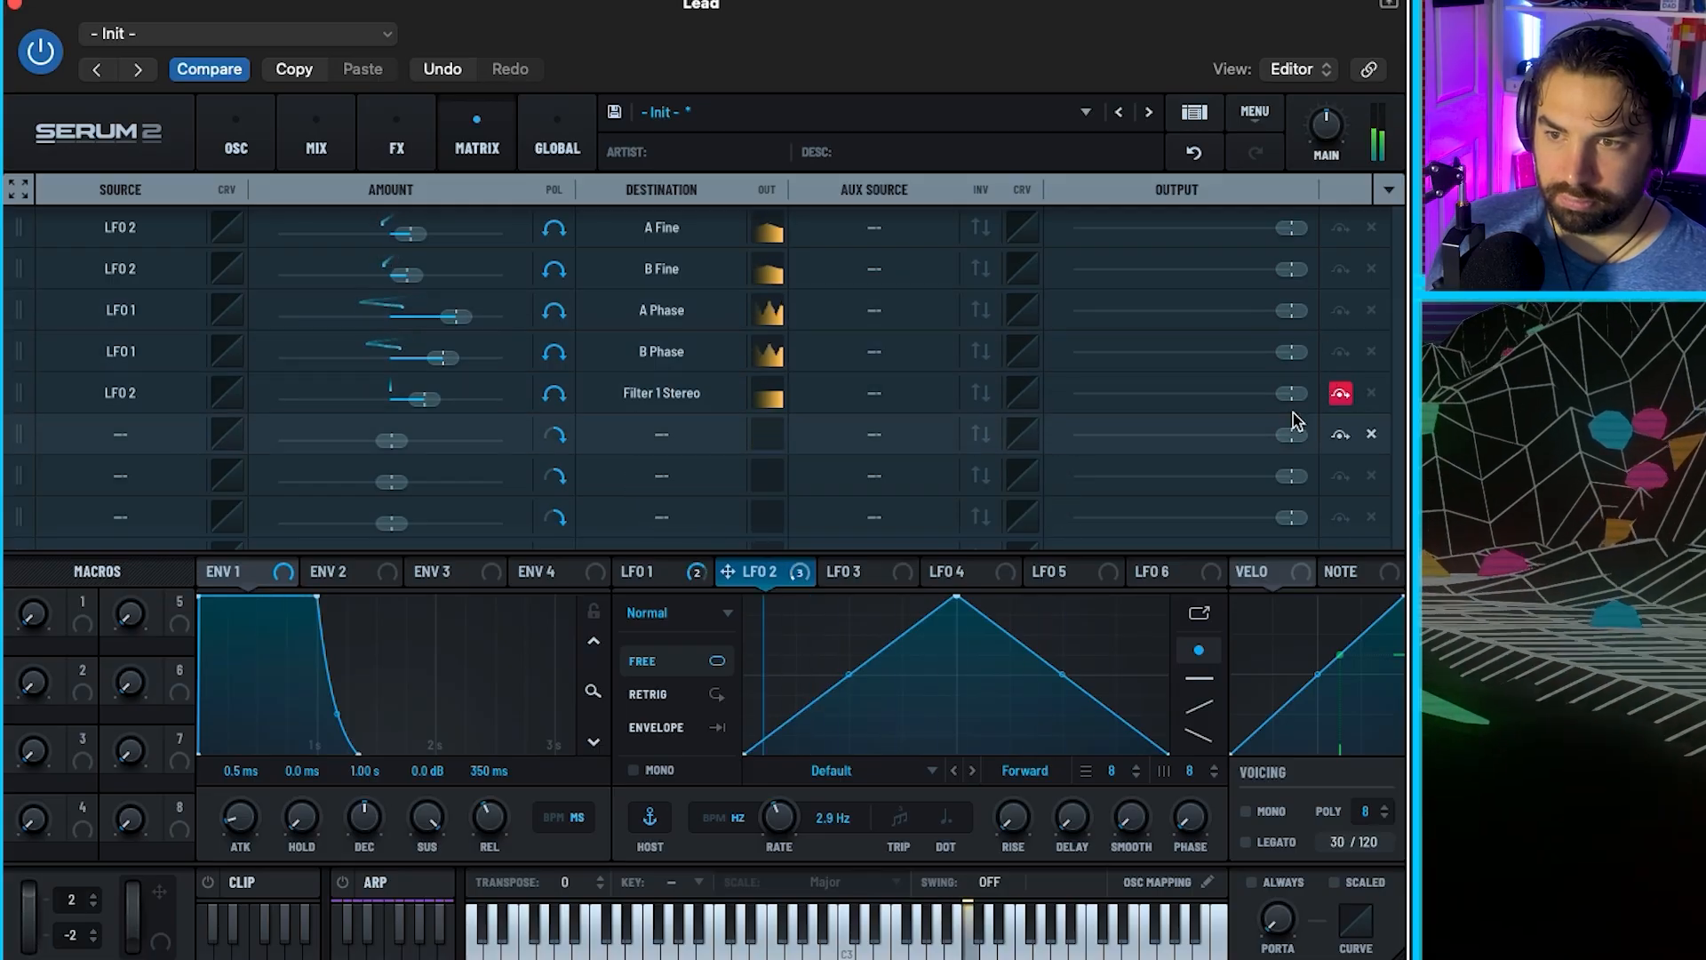
pyautogui.click(1341, 393)
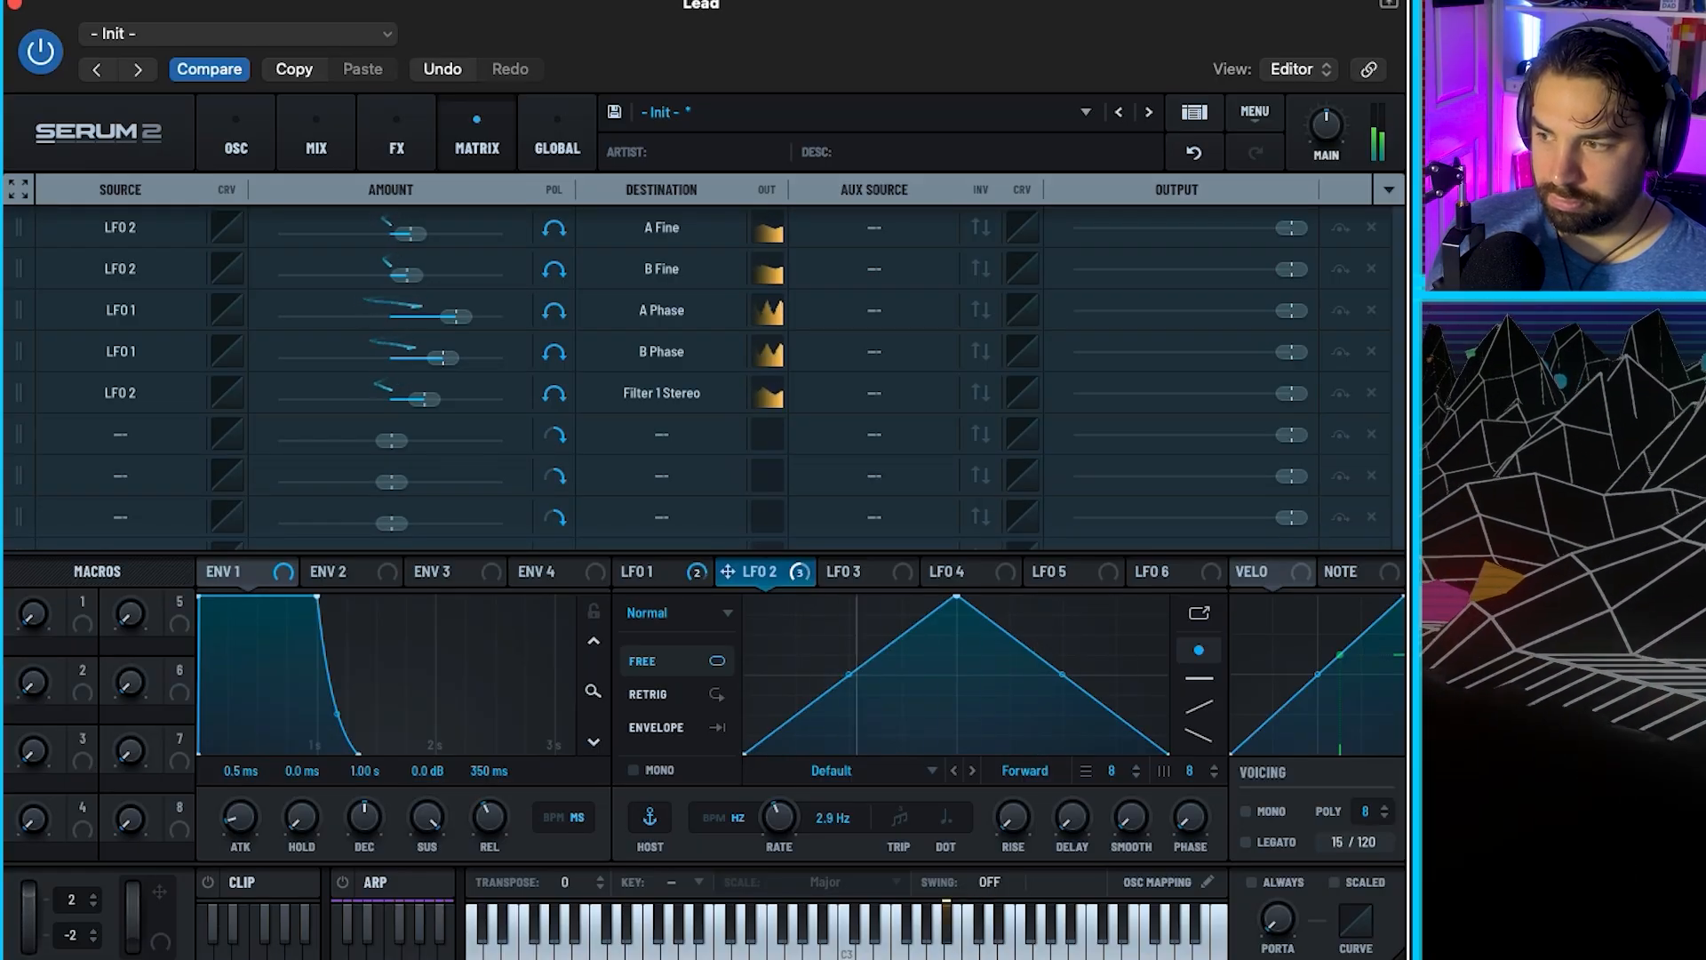
# Add a Hyper/Dimension effect to the main effects chain and lower the Hyper mix
pyautogui.click(397, 137)
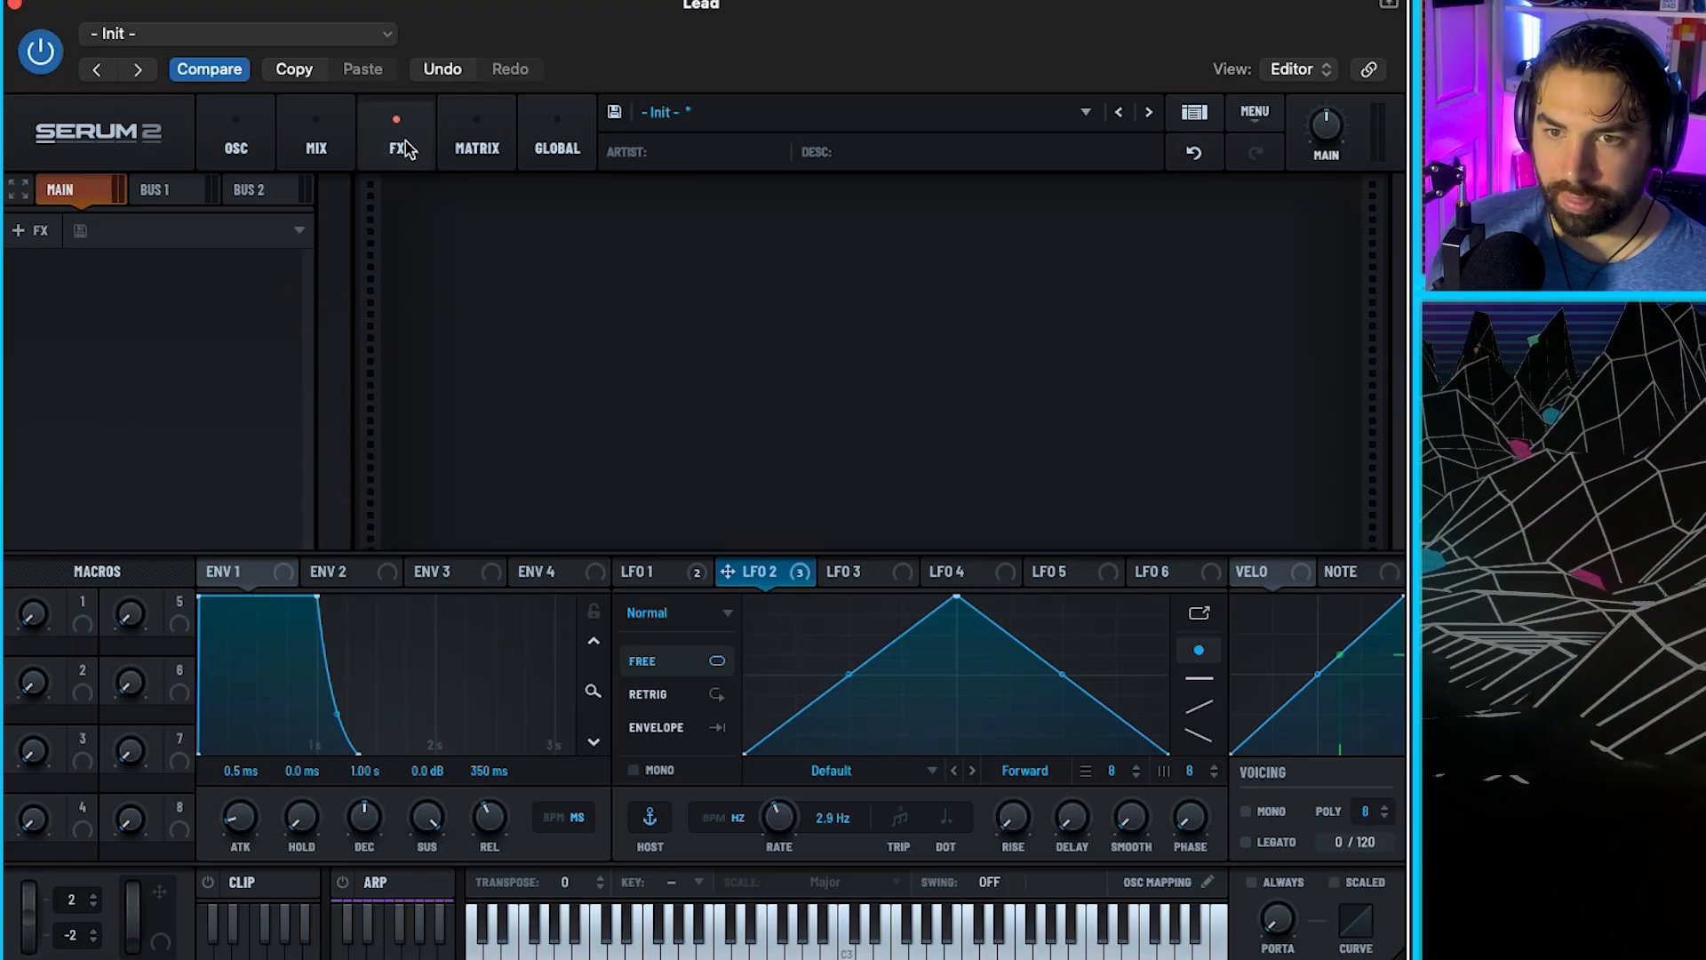
pyautogui.click(18, 230)
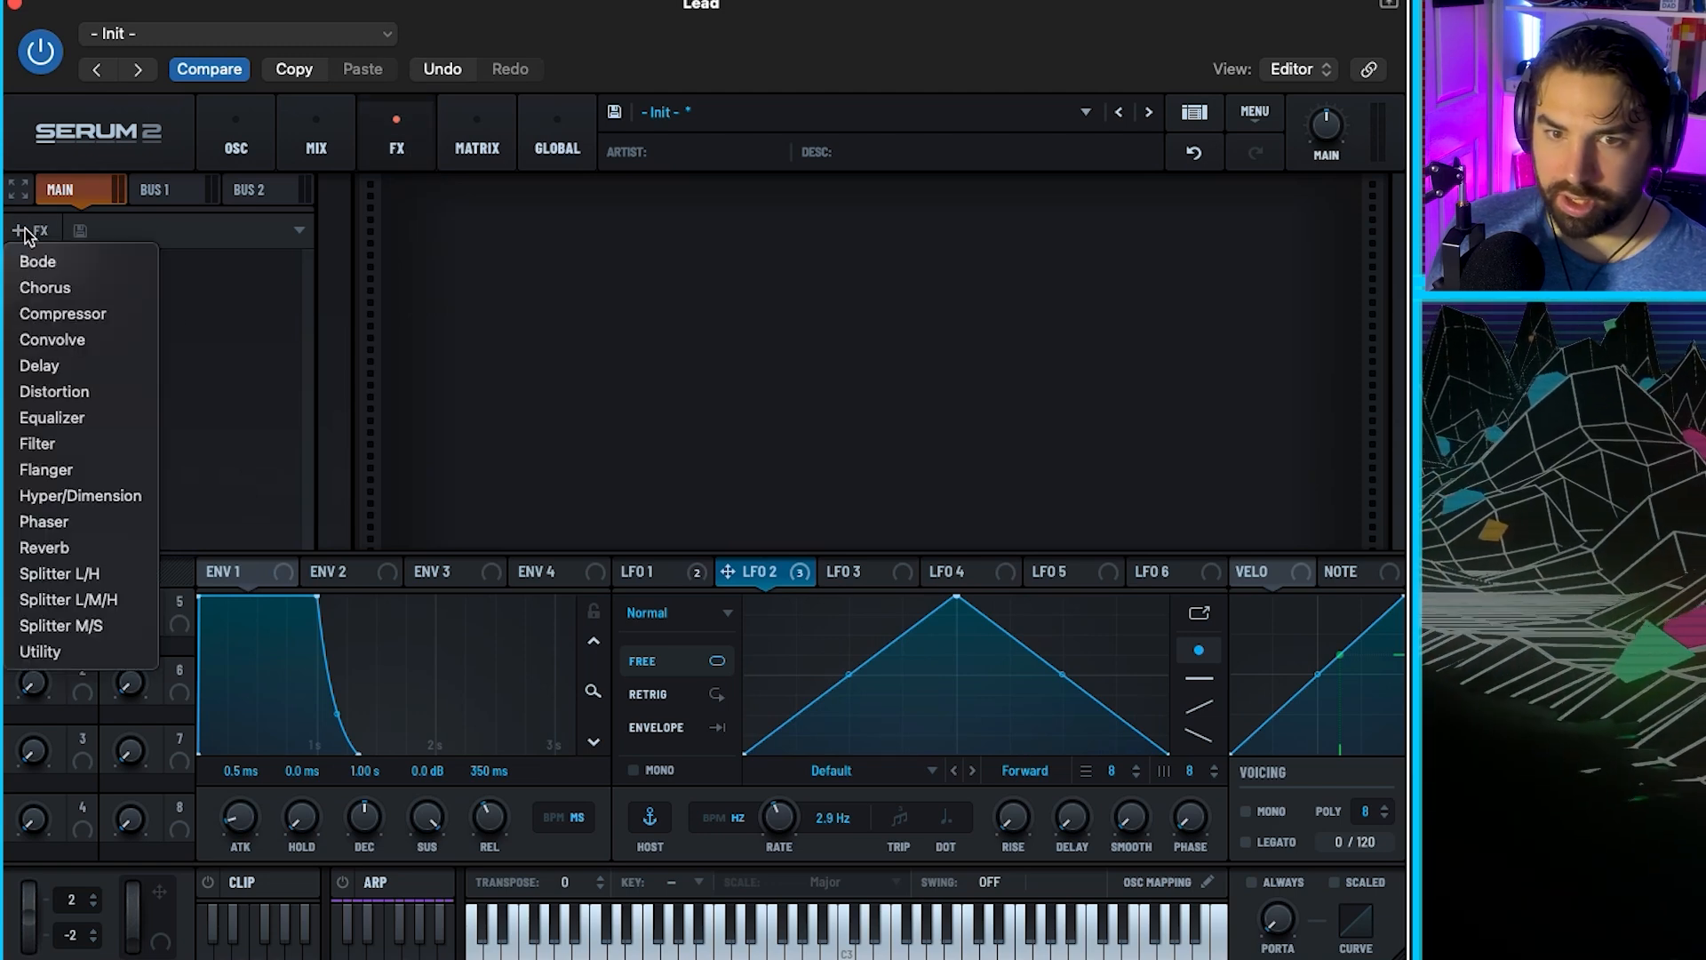
pyautogui.click(142, 495)
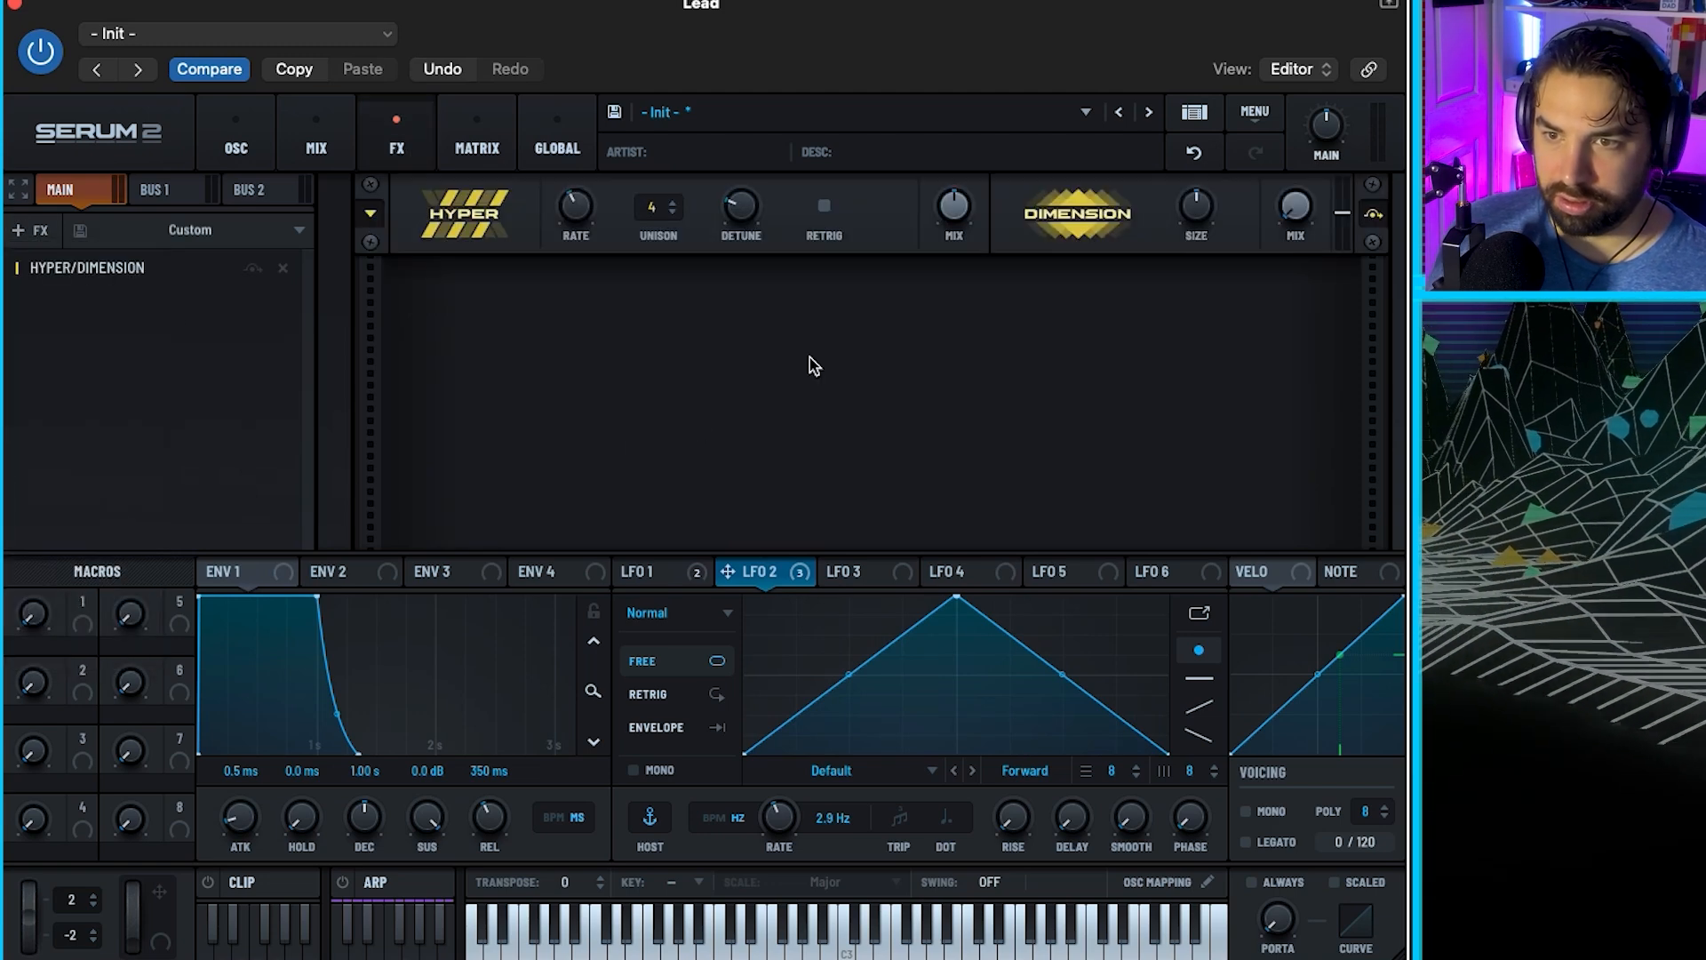
pyautogui.moveTo(949, 211); pyautogui.dragTo(935, 260)
# Add a Distortion effect set to HardClip, followed by a Chorus effect, to the main effects chain
pyautogui.click(38, 233)
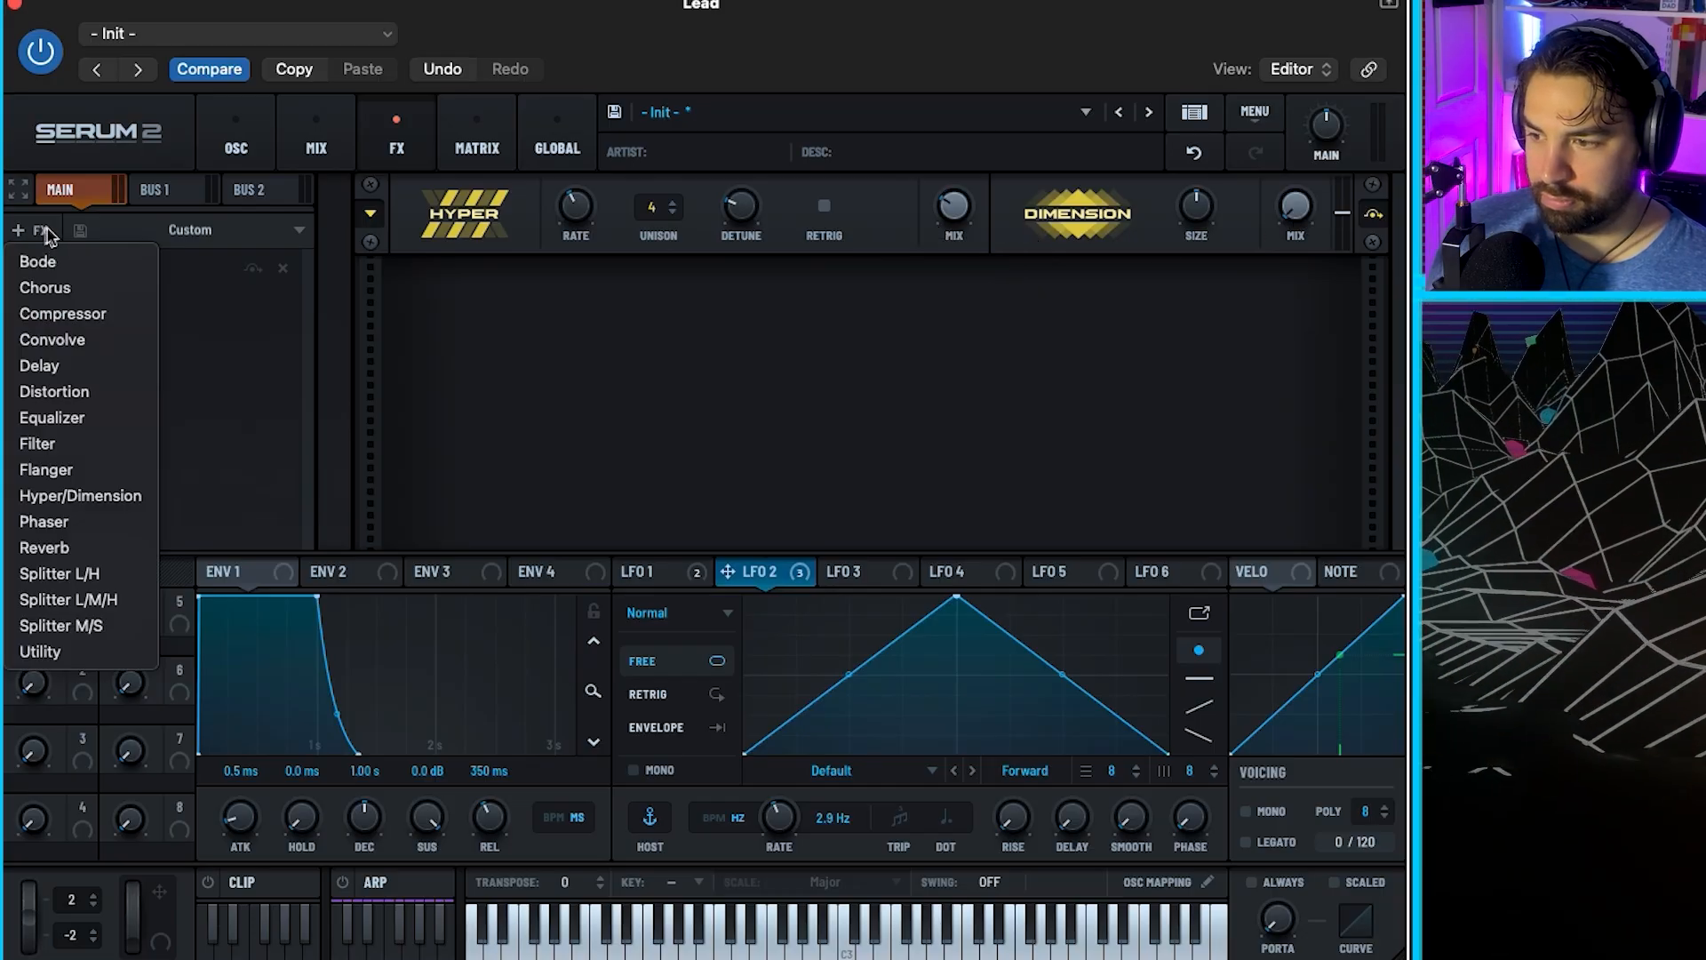
pyautogui.click(83, 399)
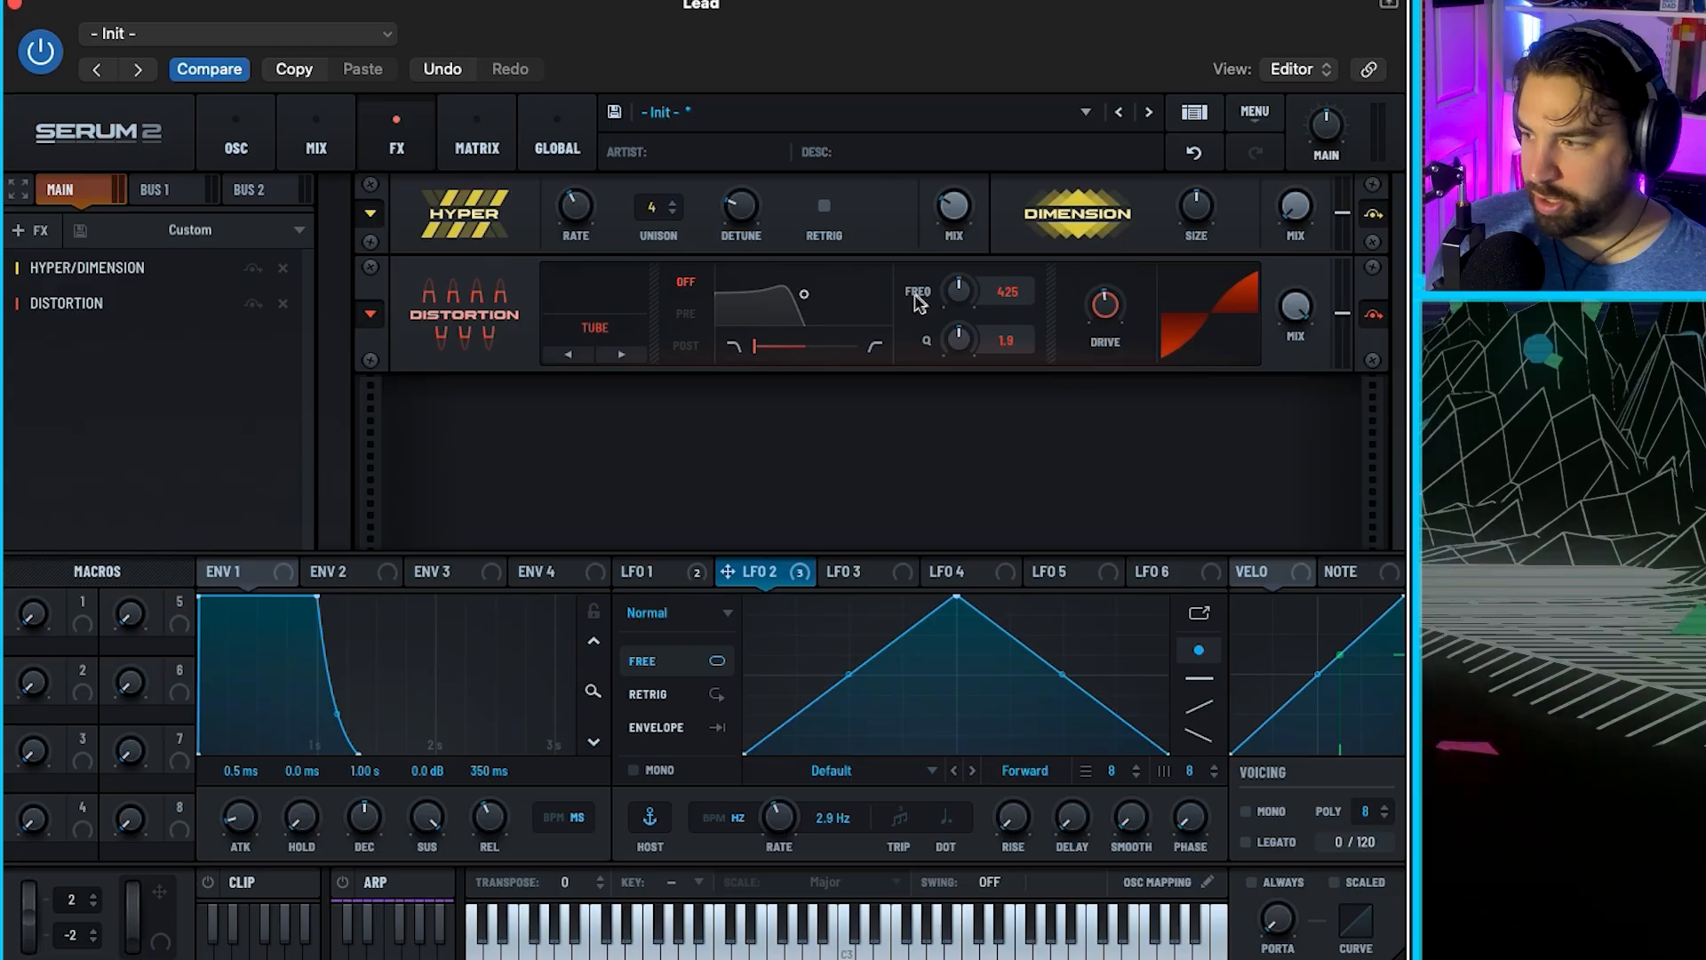
pyautogui.click(594, 328)
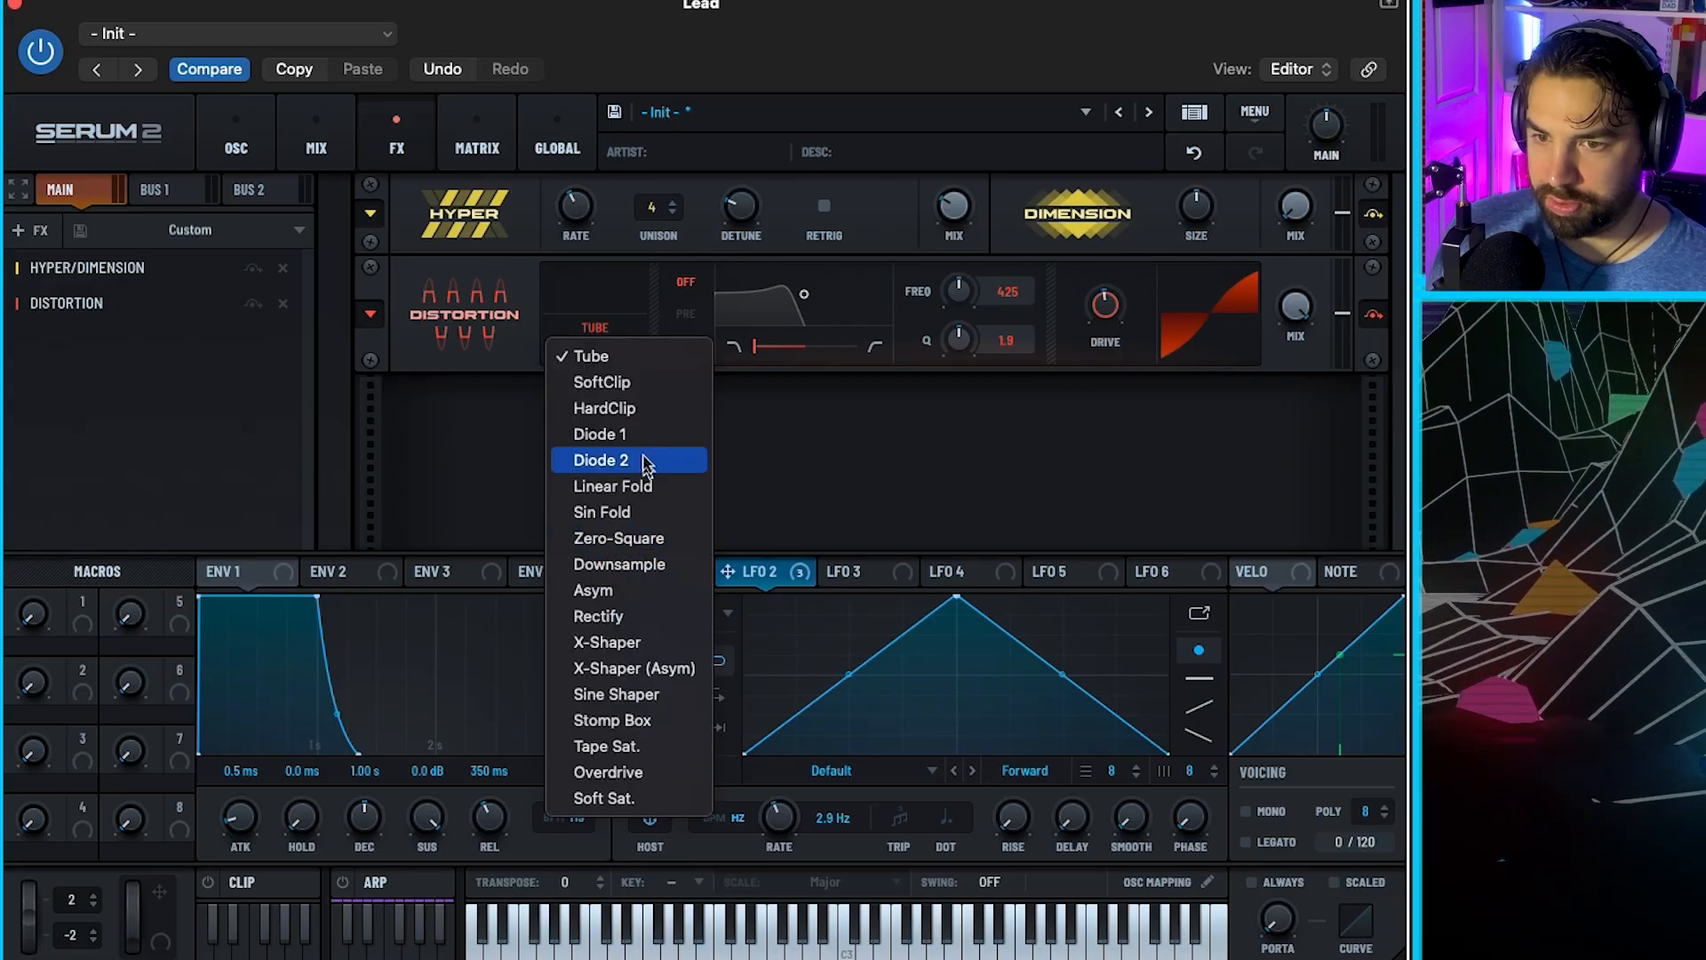
pyautogui.click(640, 408)
pyautogui.click(34, 229)
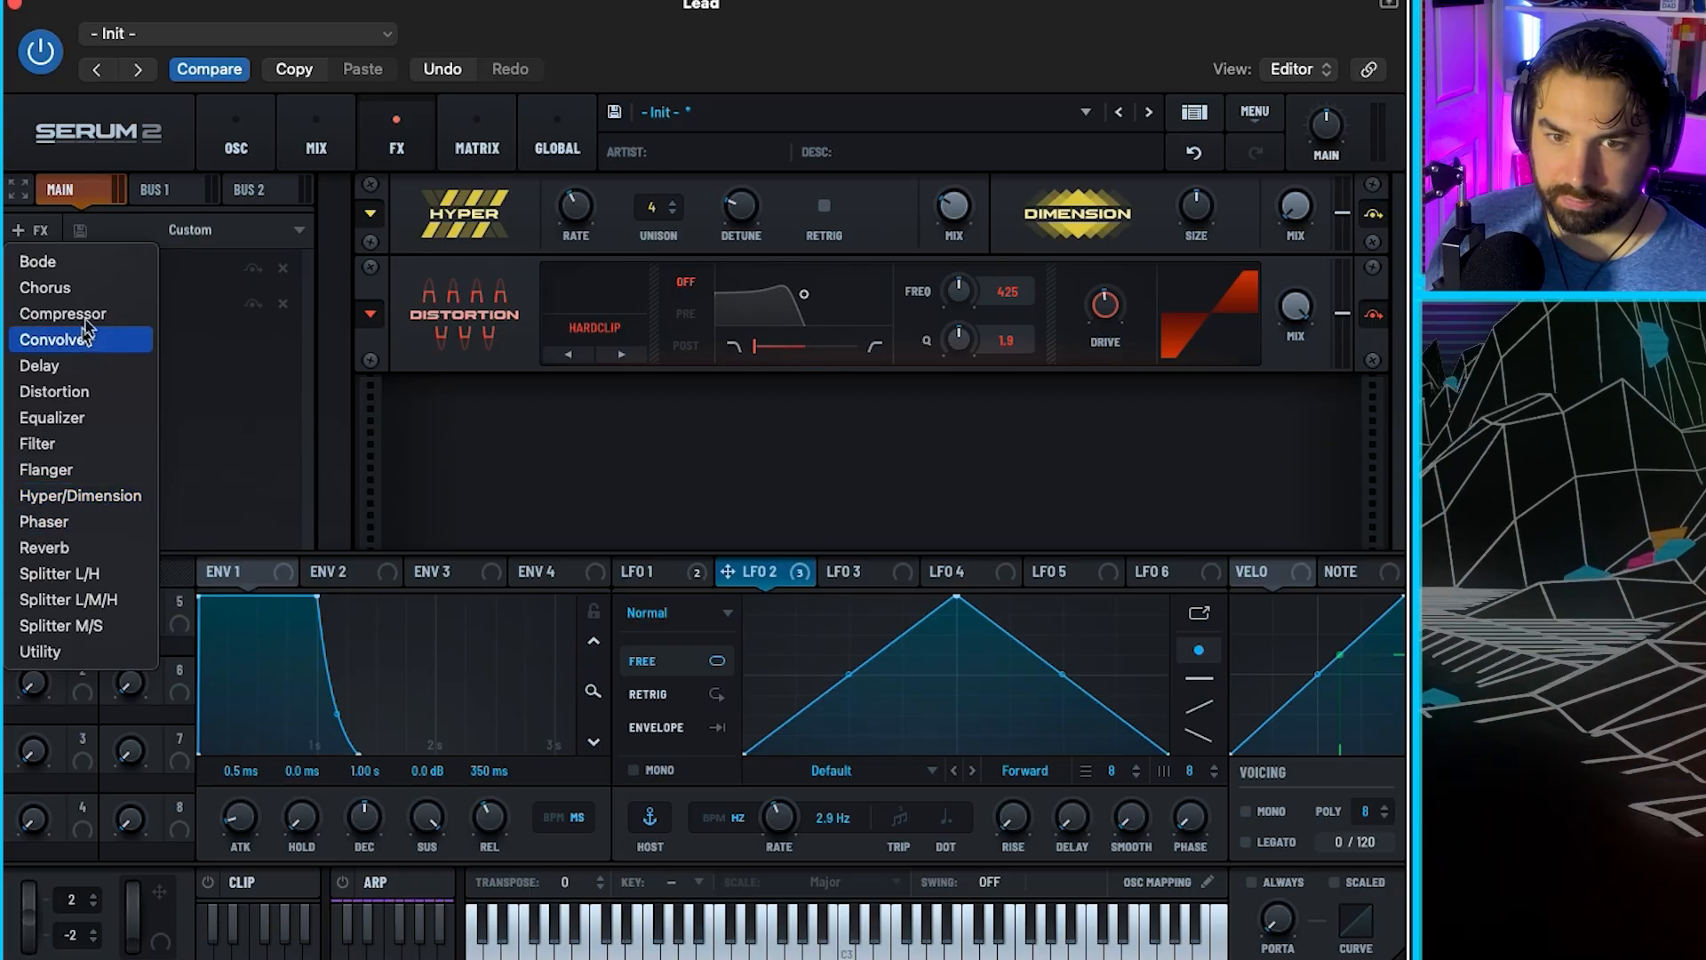
pyautogui.click(88, 290)
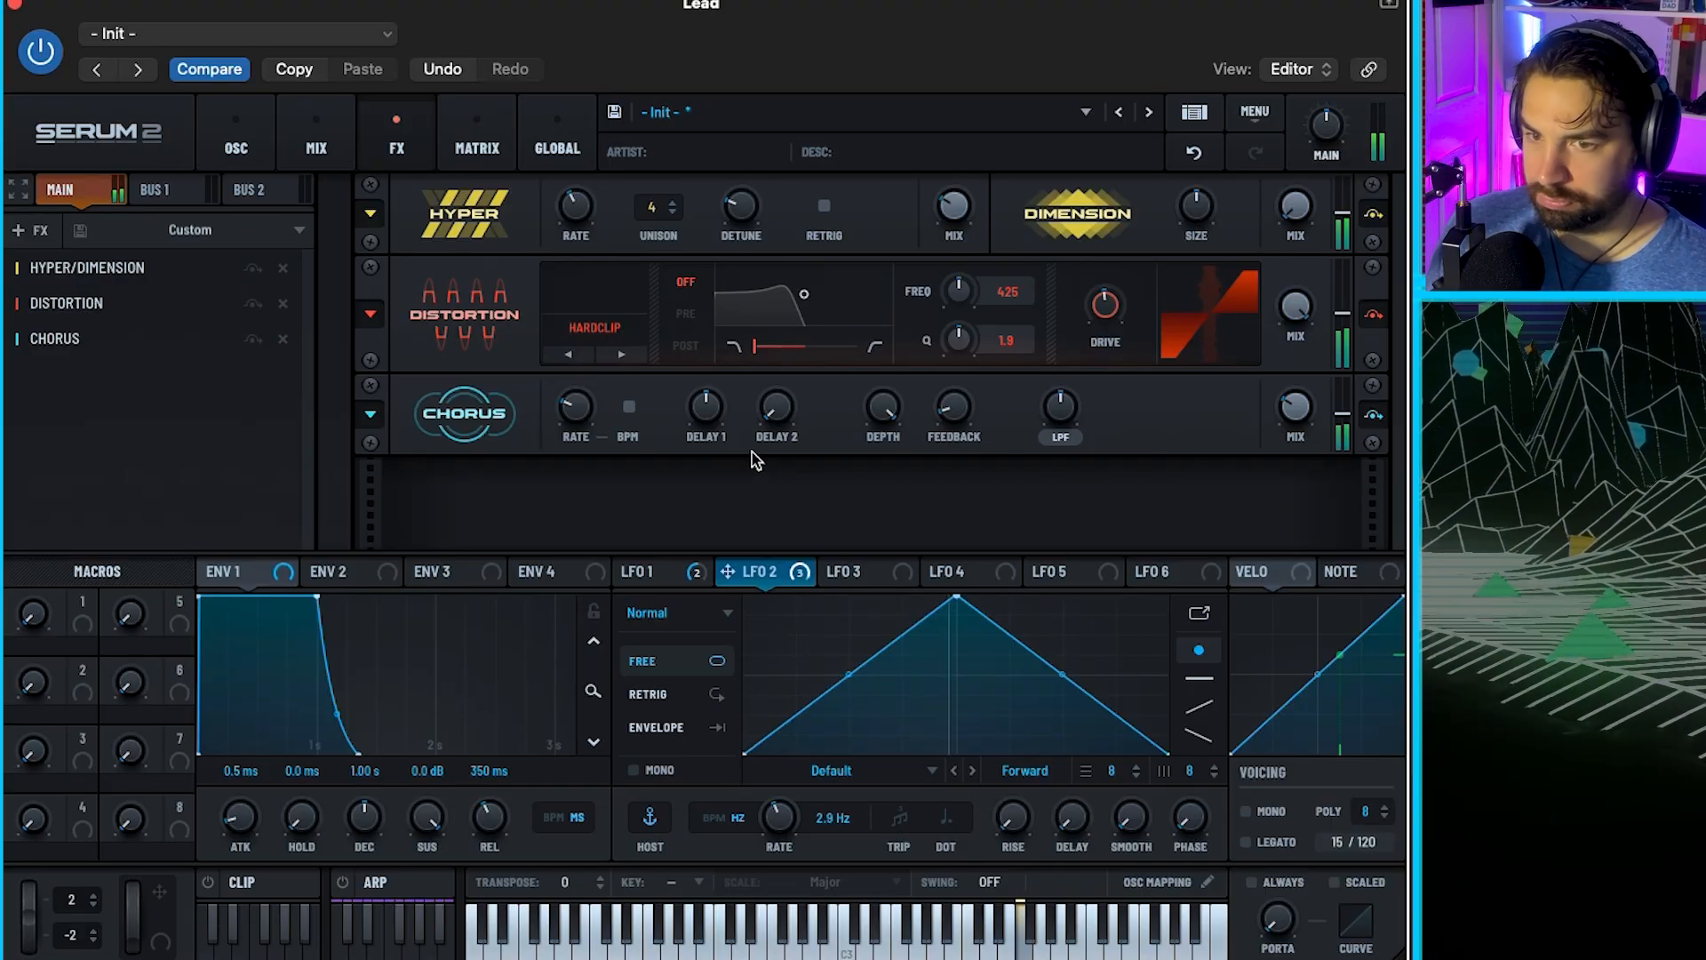
# Add a Delay in Ping-Pong mode at 1/8 on both sides with bandwidth about 0.9, followed by a Plate Reverb
pyautogui.click(41, 230)
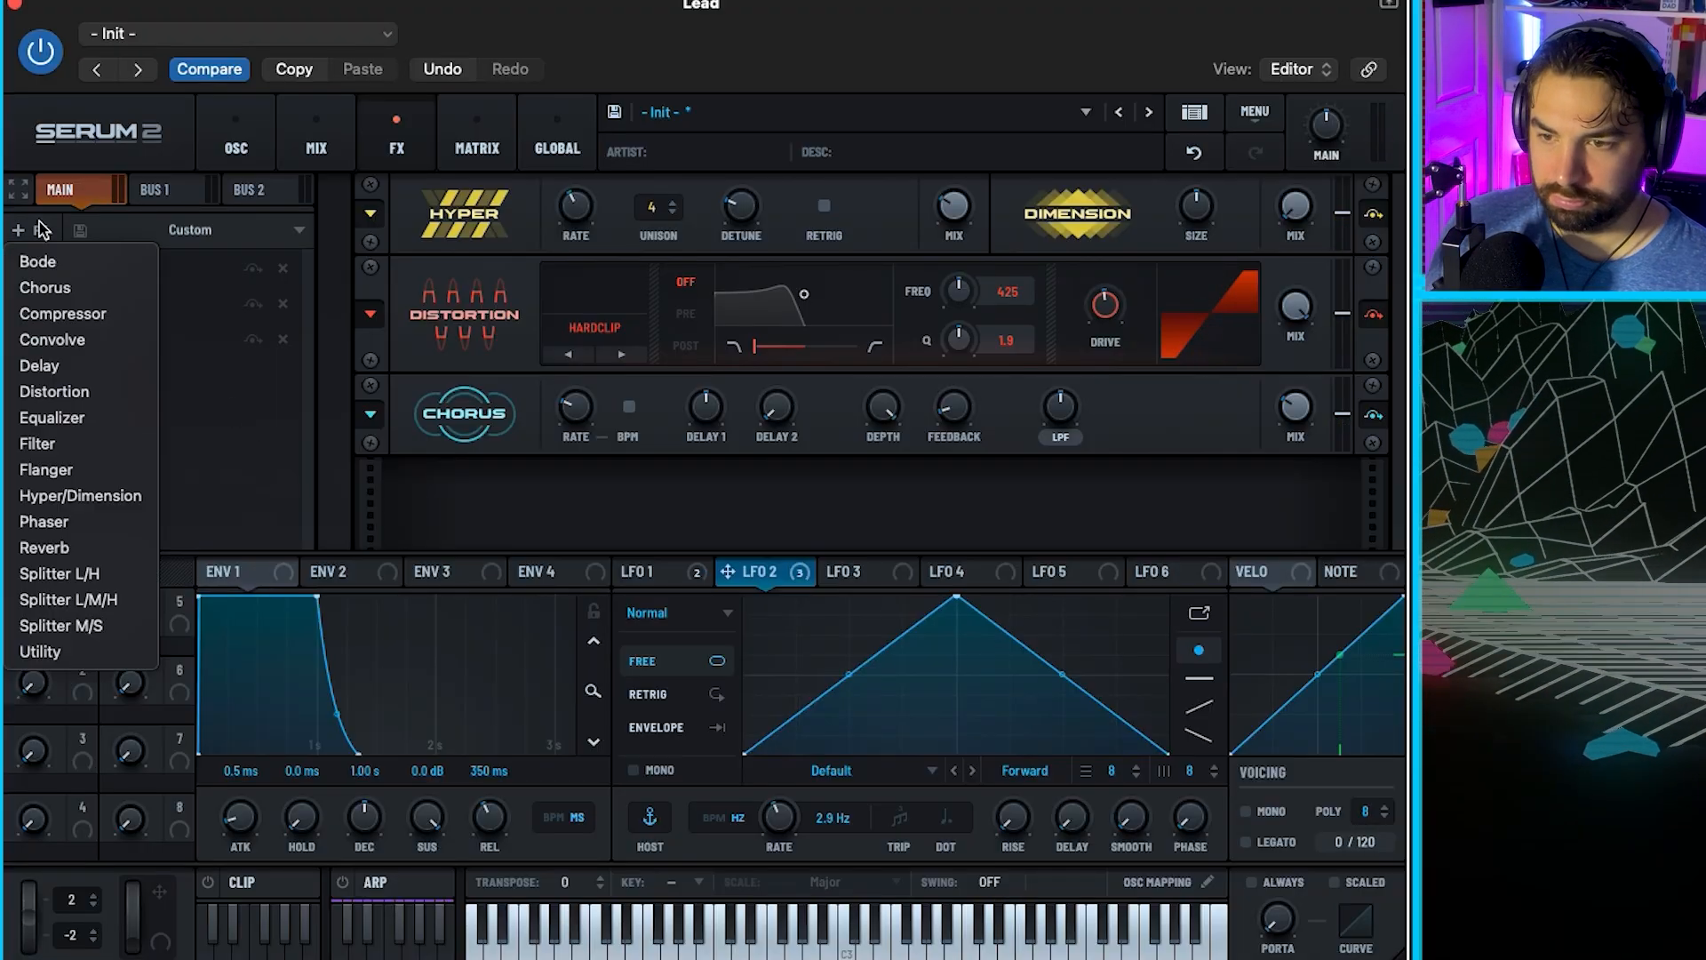
pyautogui.click(78, 367)
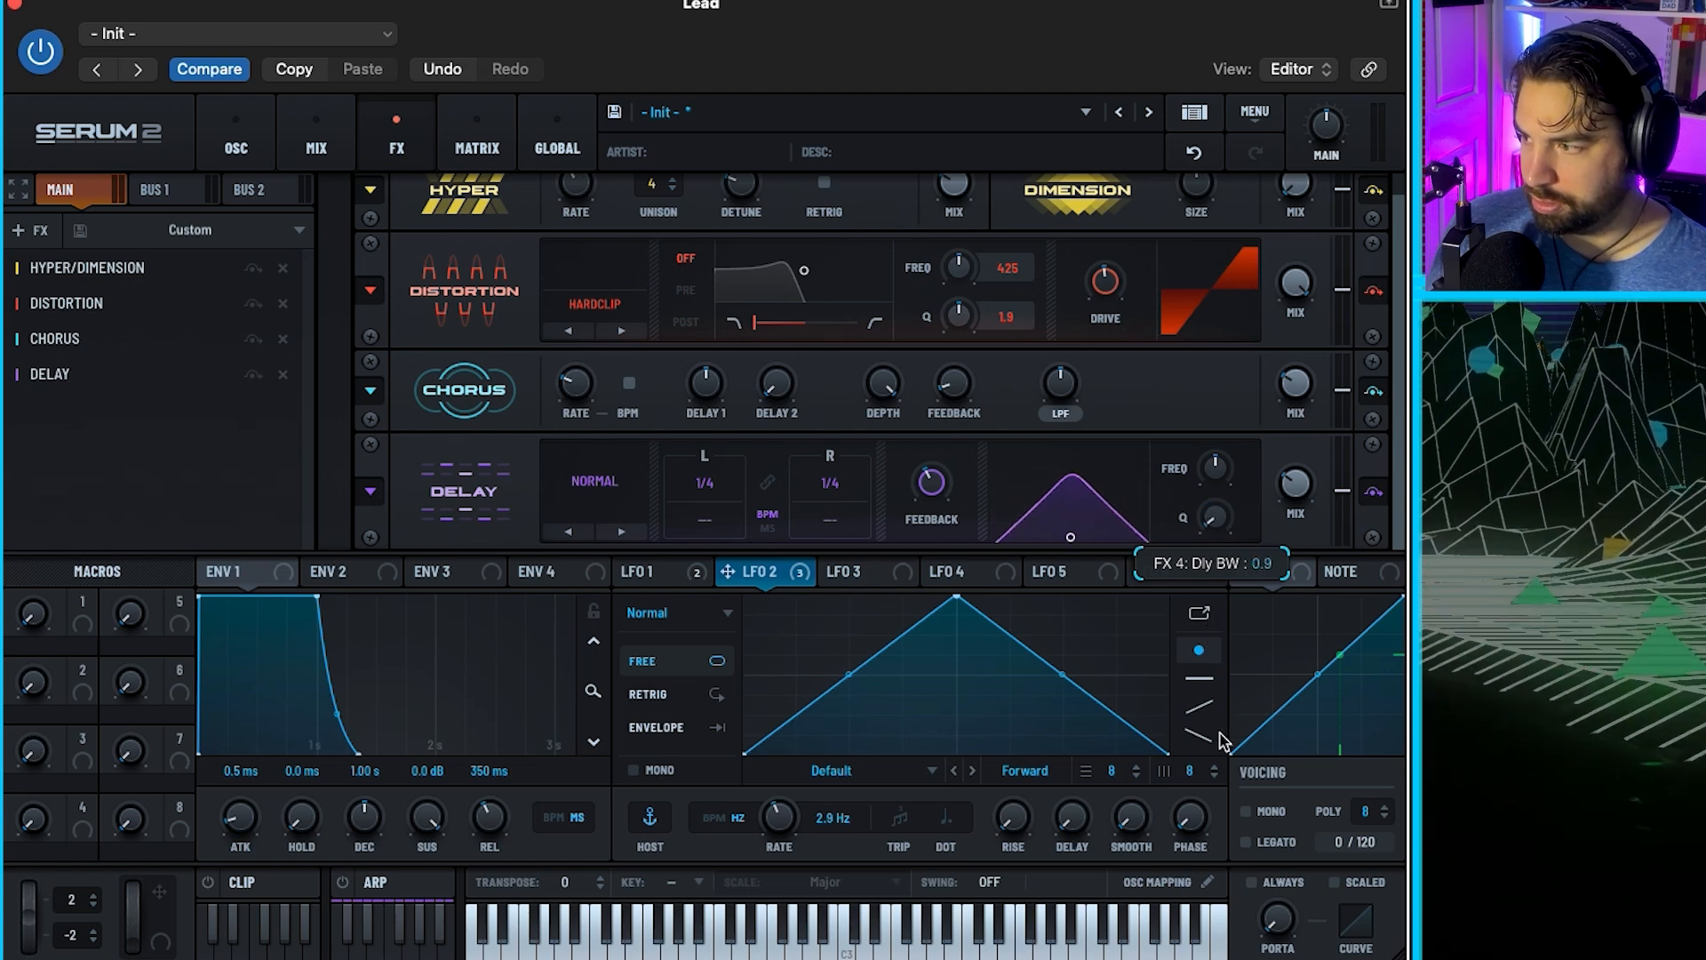
pyautogui.click(33, 229)
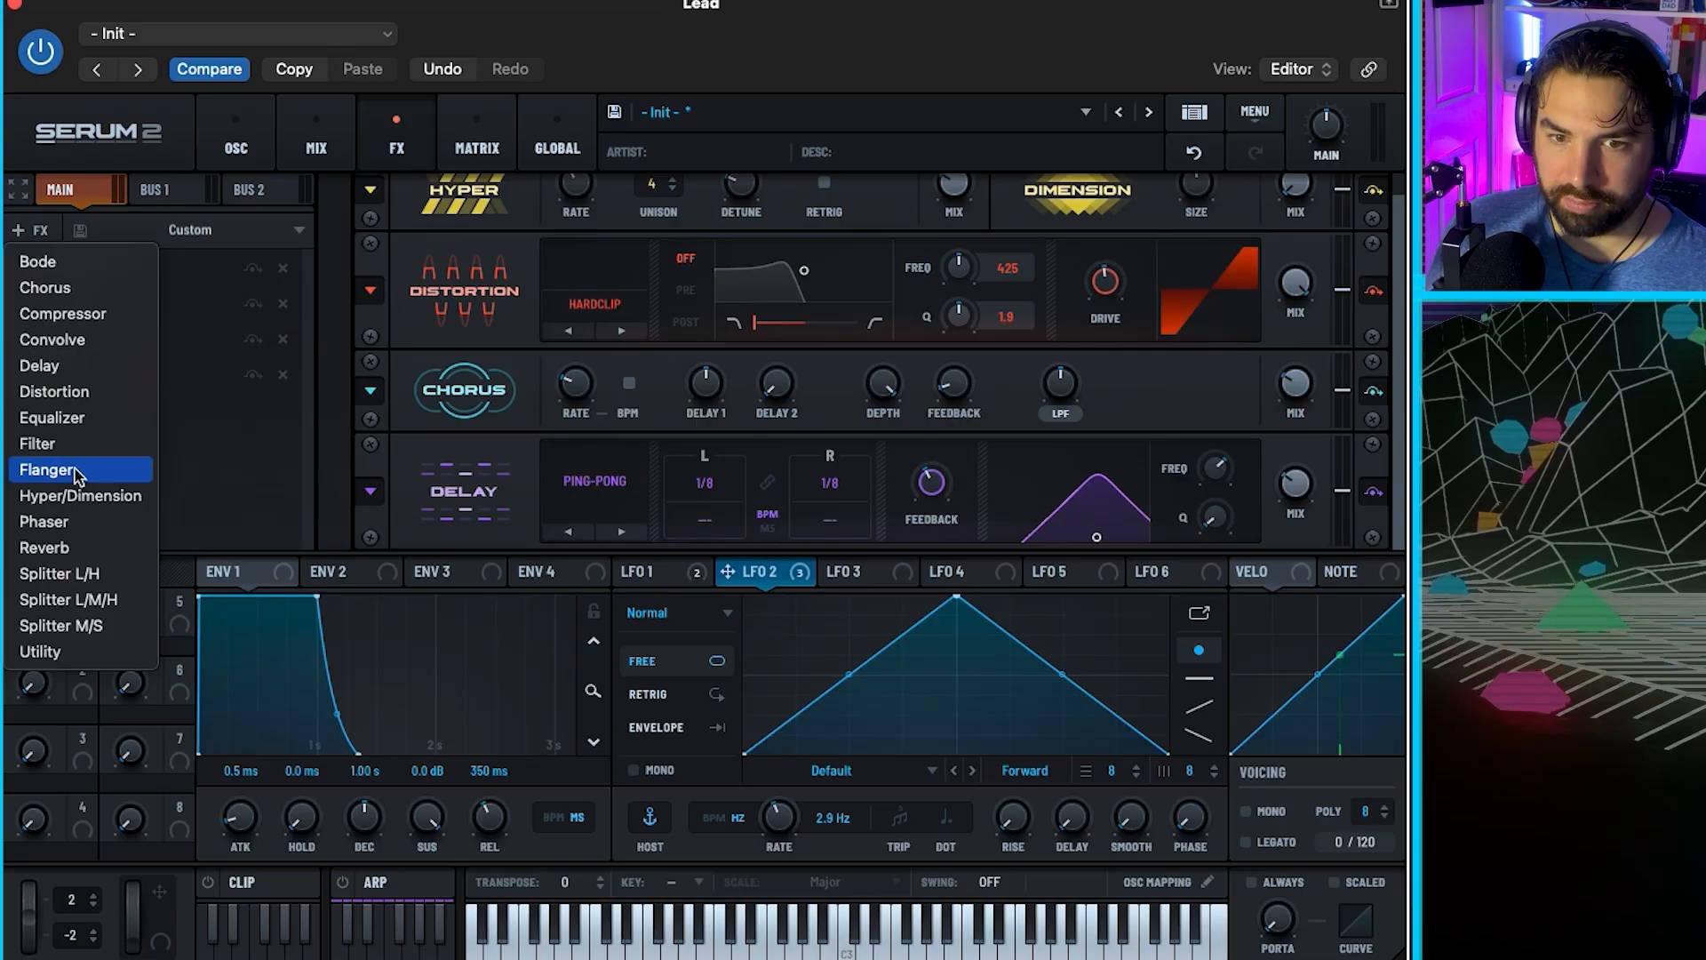
pyautogui.click(53, 544)
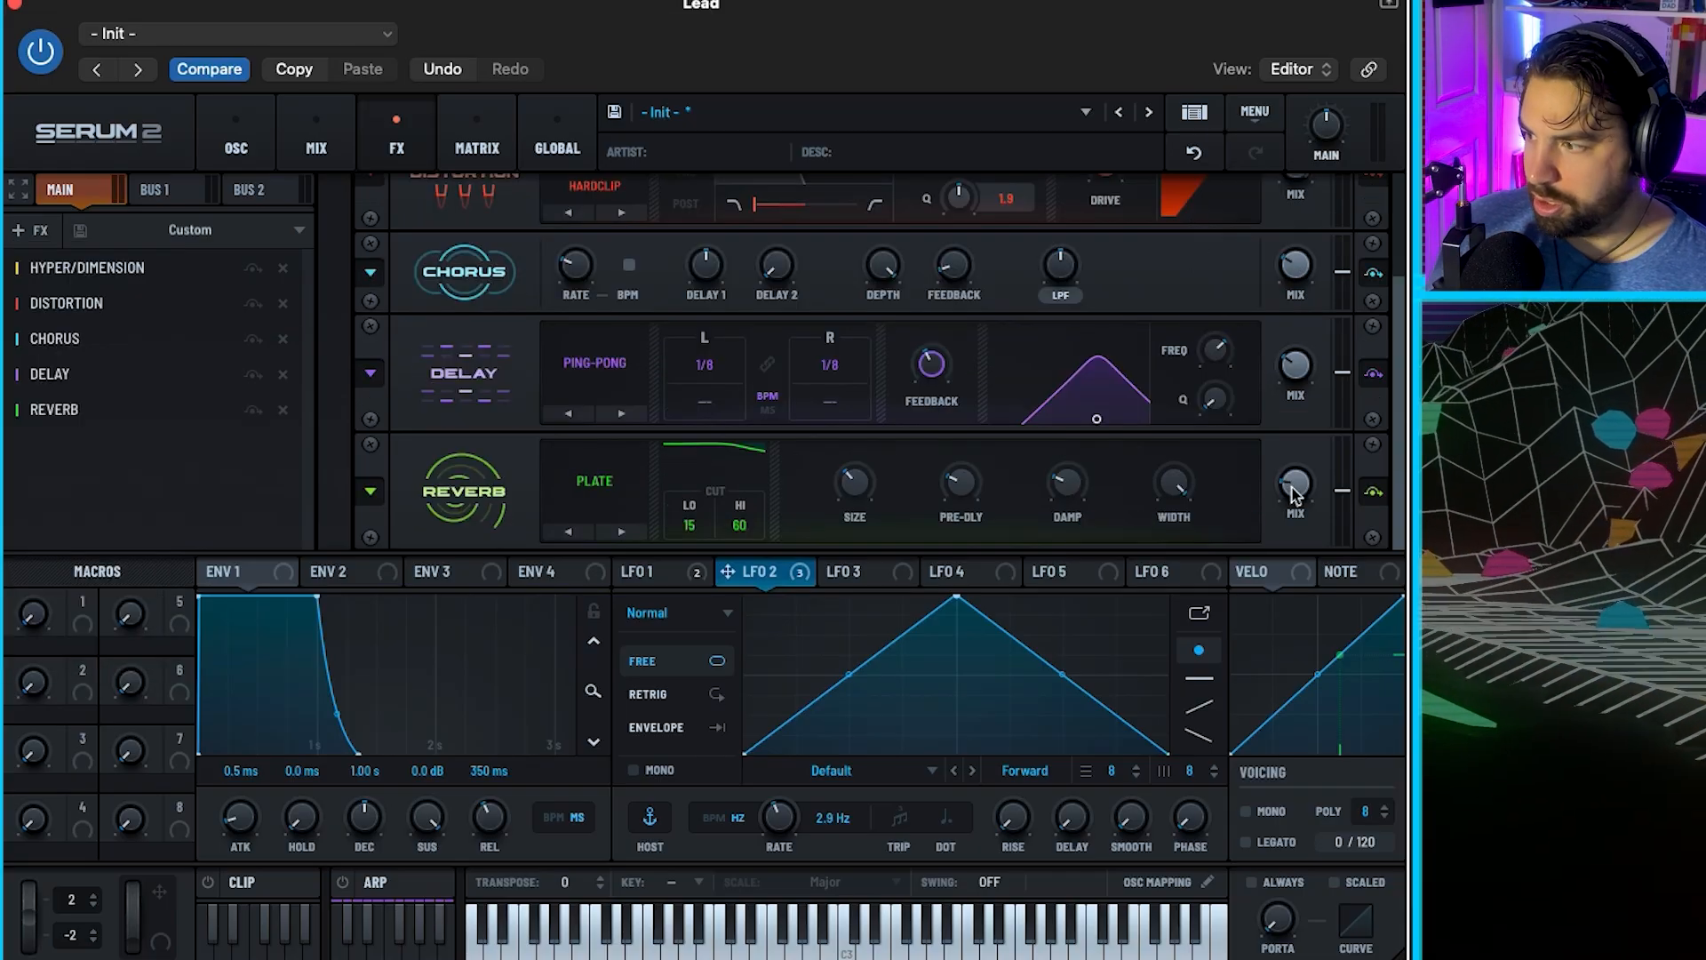
# Adjust the Reverb mix and add an Equalizer with low gain about 2.9 dB and the high band about 2921 Hz, Q 41, gain 11.4 dB
pyautogui.moveTo(1295, 500); pyautogui.dragTo(1300, 477)
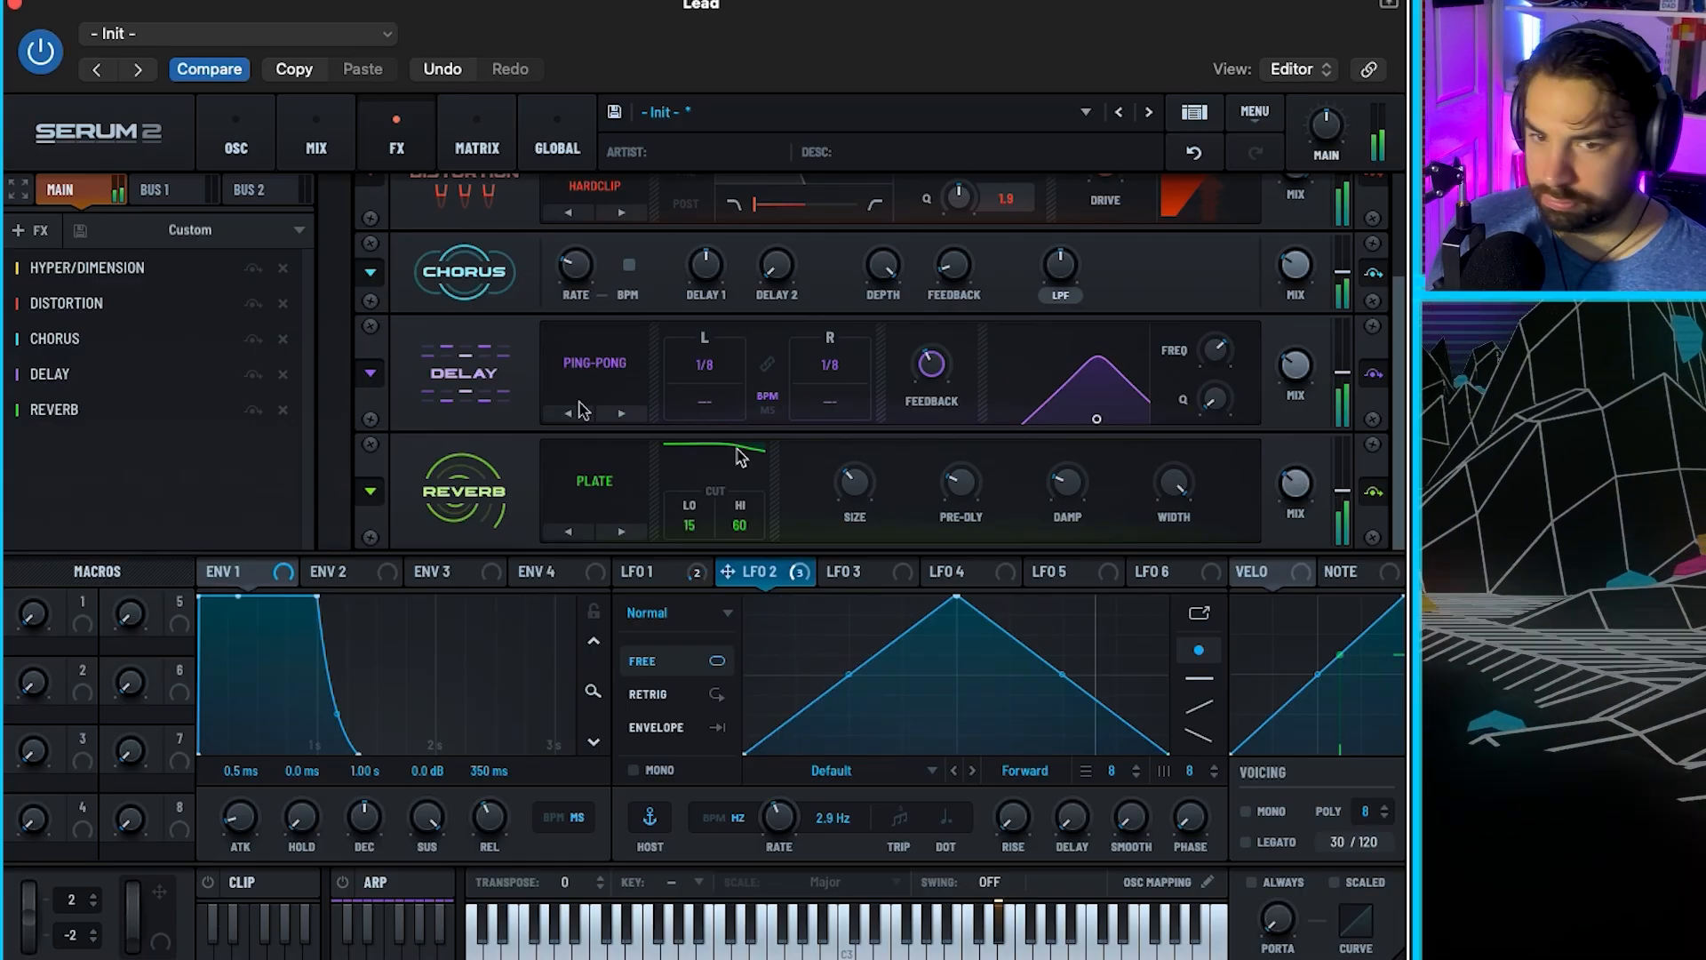
pyautogui.click(21, 233)
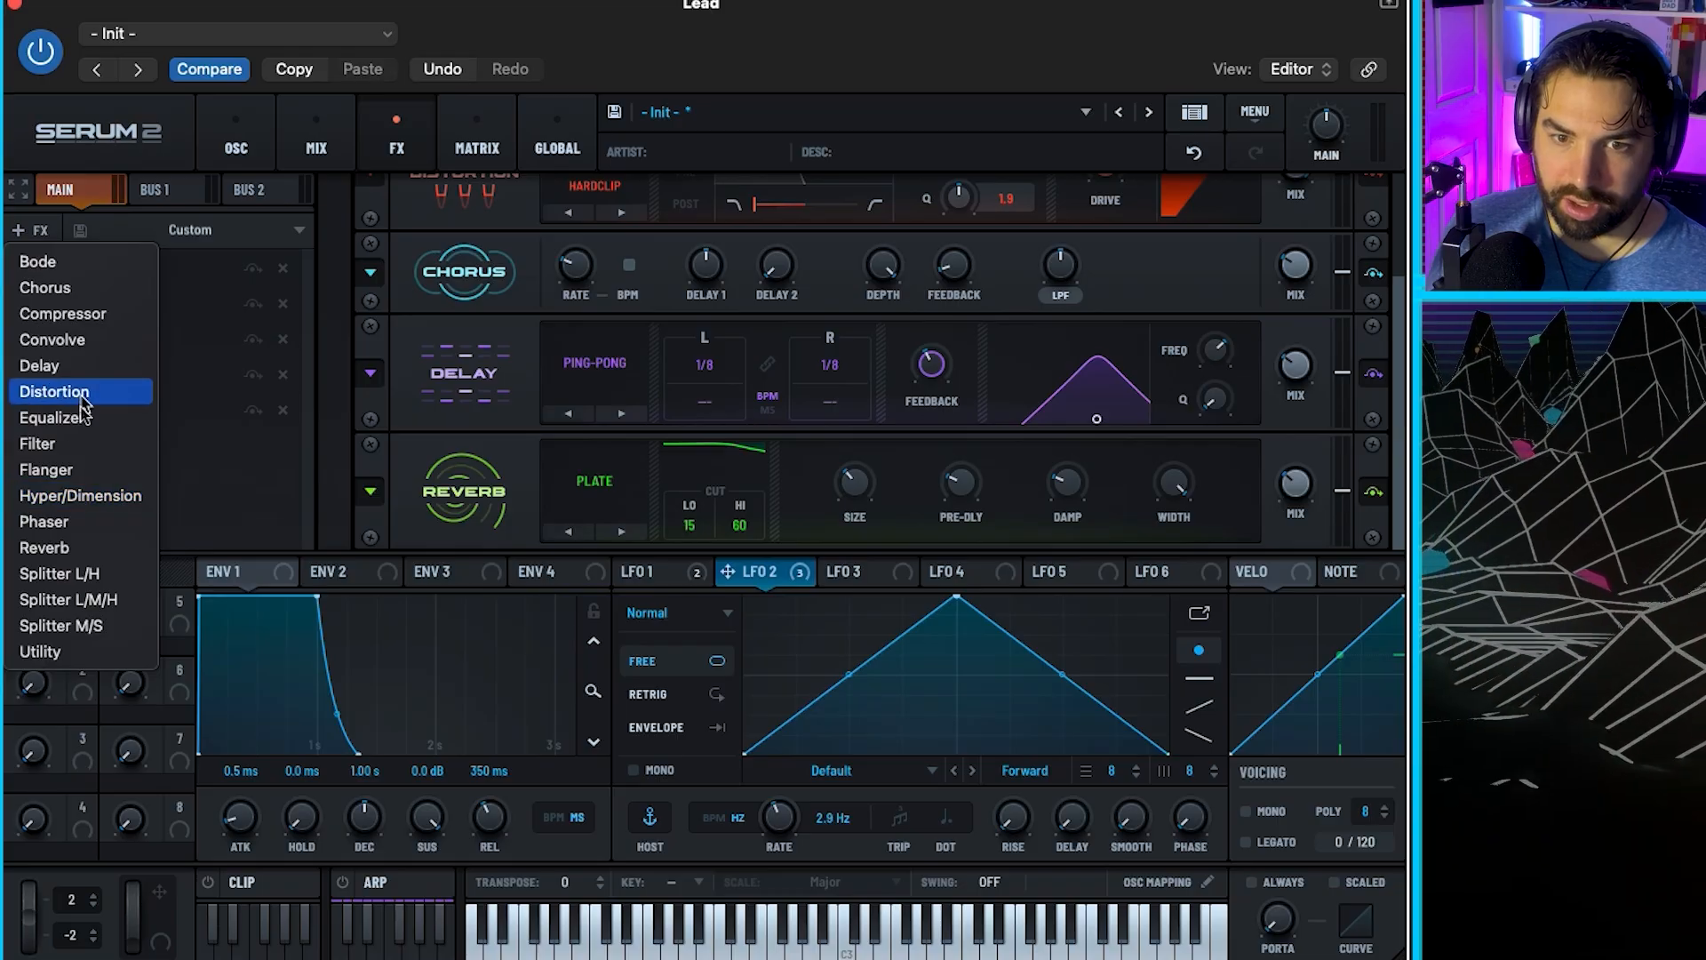
pyautogui.click(52, 417)
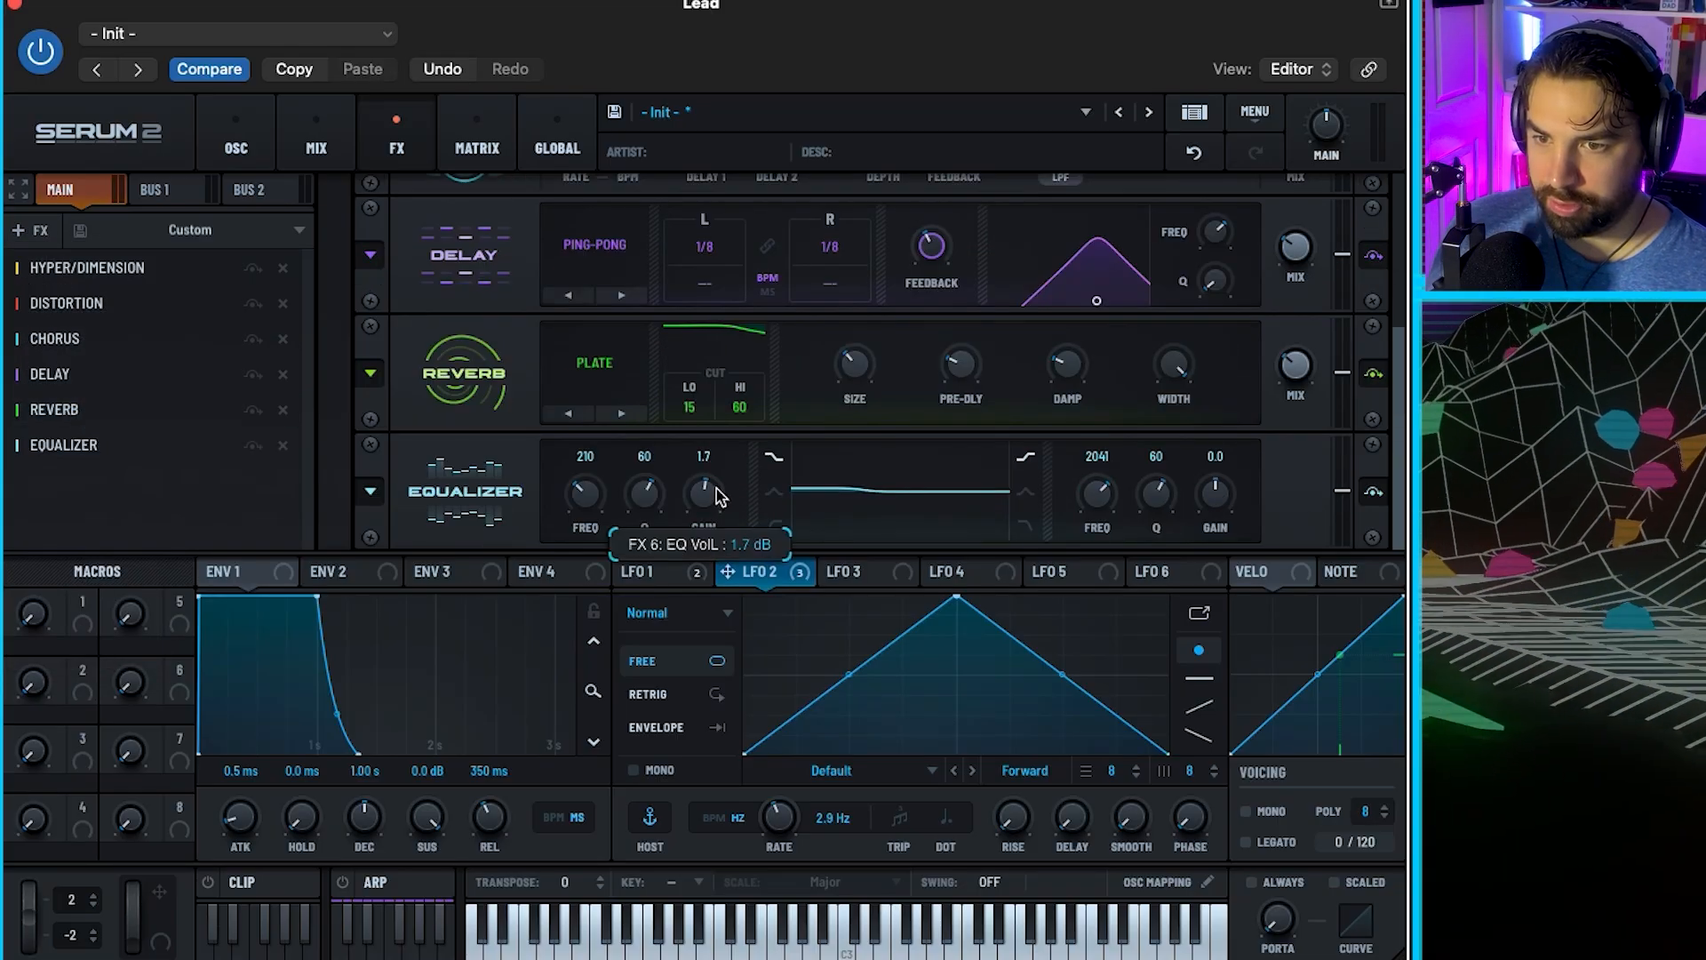
pyautogui.moveTo(718, 495); pyautogui.dragTo(718, 485)
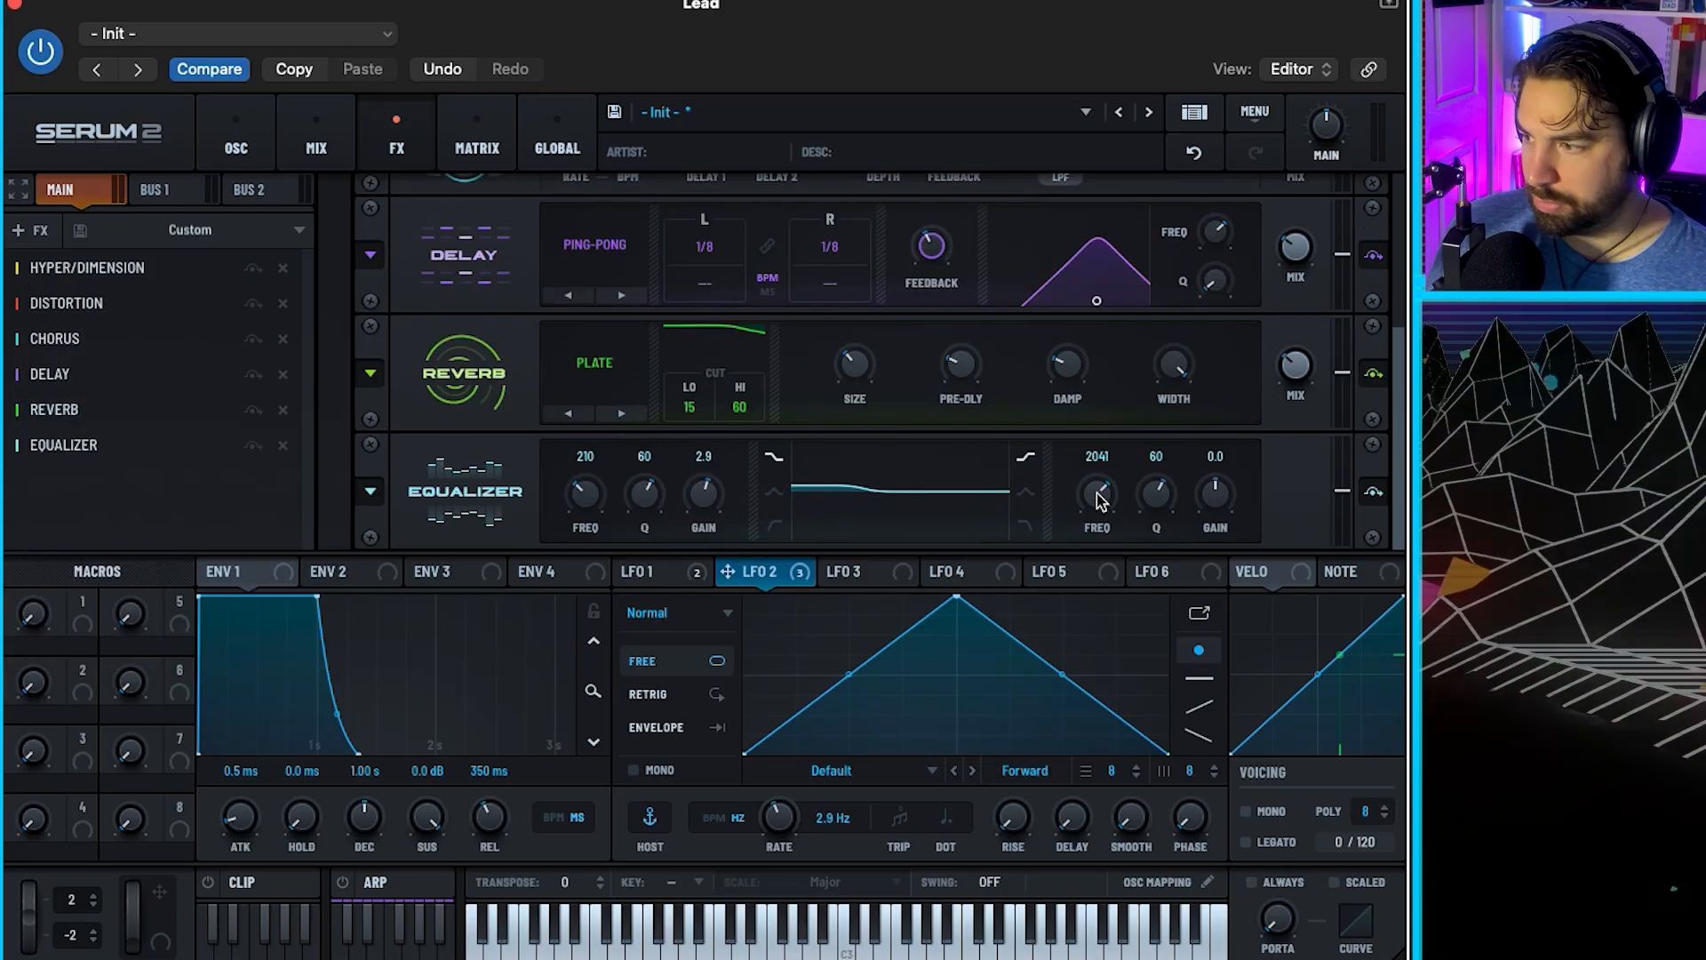
pyautogui.moveTo(1099, 500); pyautogui.dragTo(1236, 469)
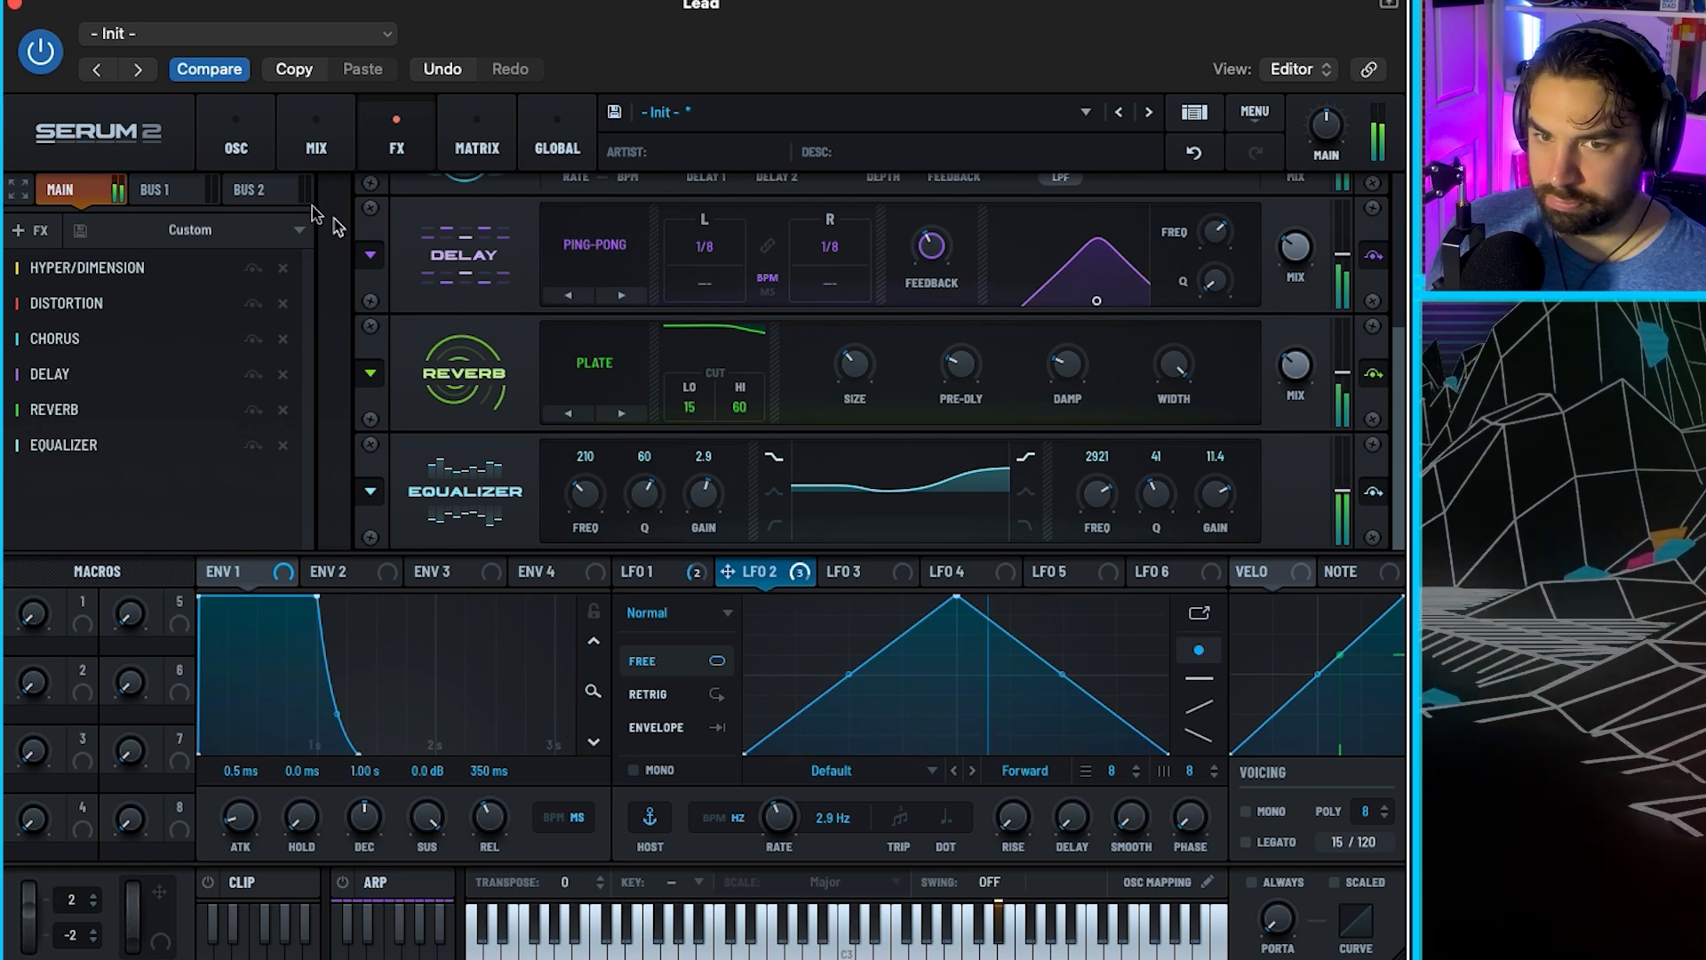
# Return Serum 2 to its oscillator page, enable the last reverb insert on the Lead channel strip in Logic Pro, and close the synth window
pyautogui.click(236, 142)
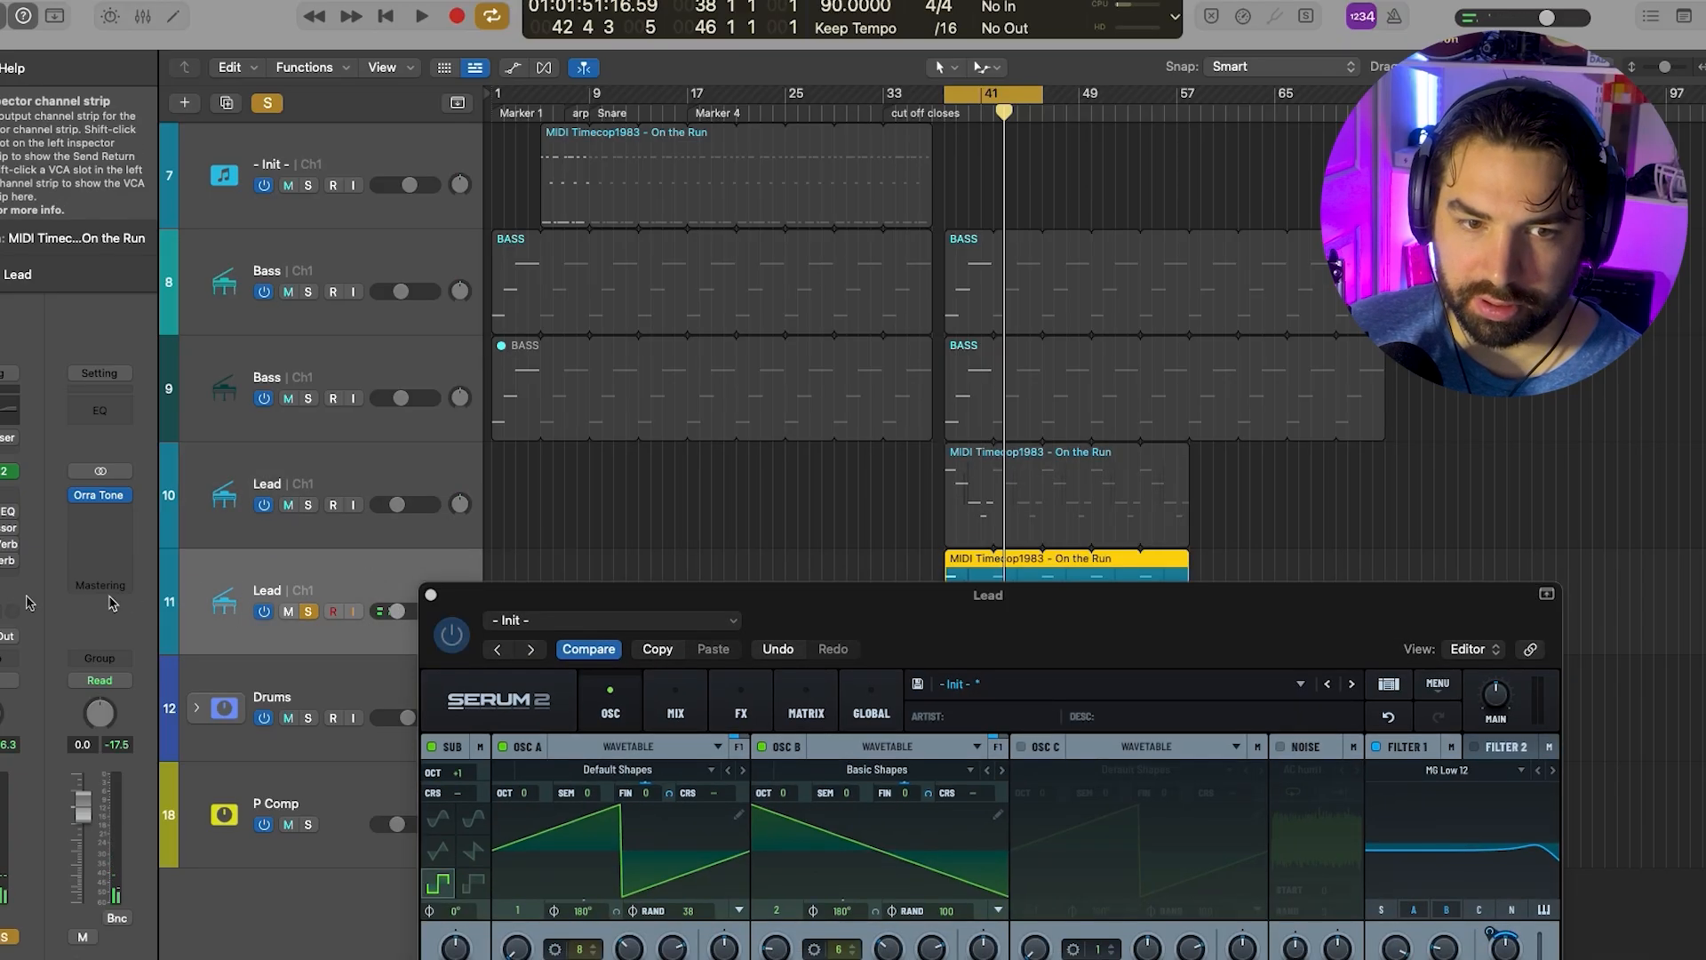
pyautogui.click(10, 560)
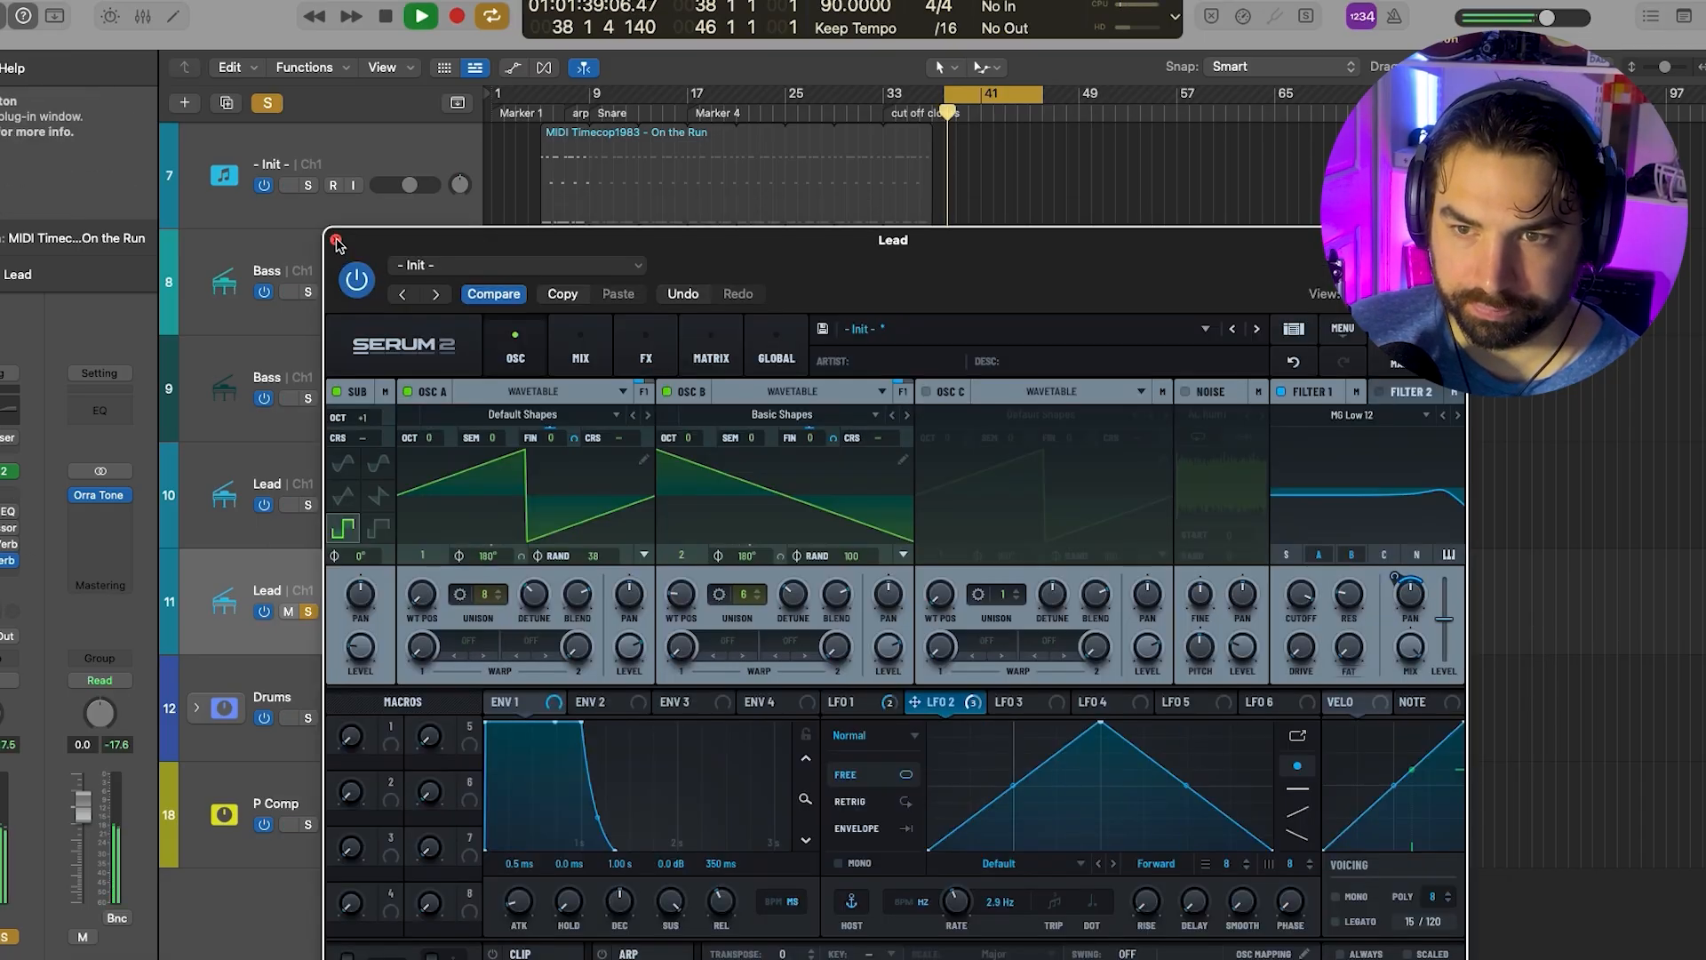
pyautogui.click(336, 240)
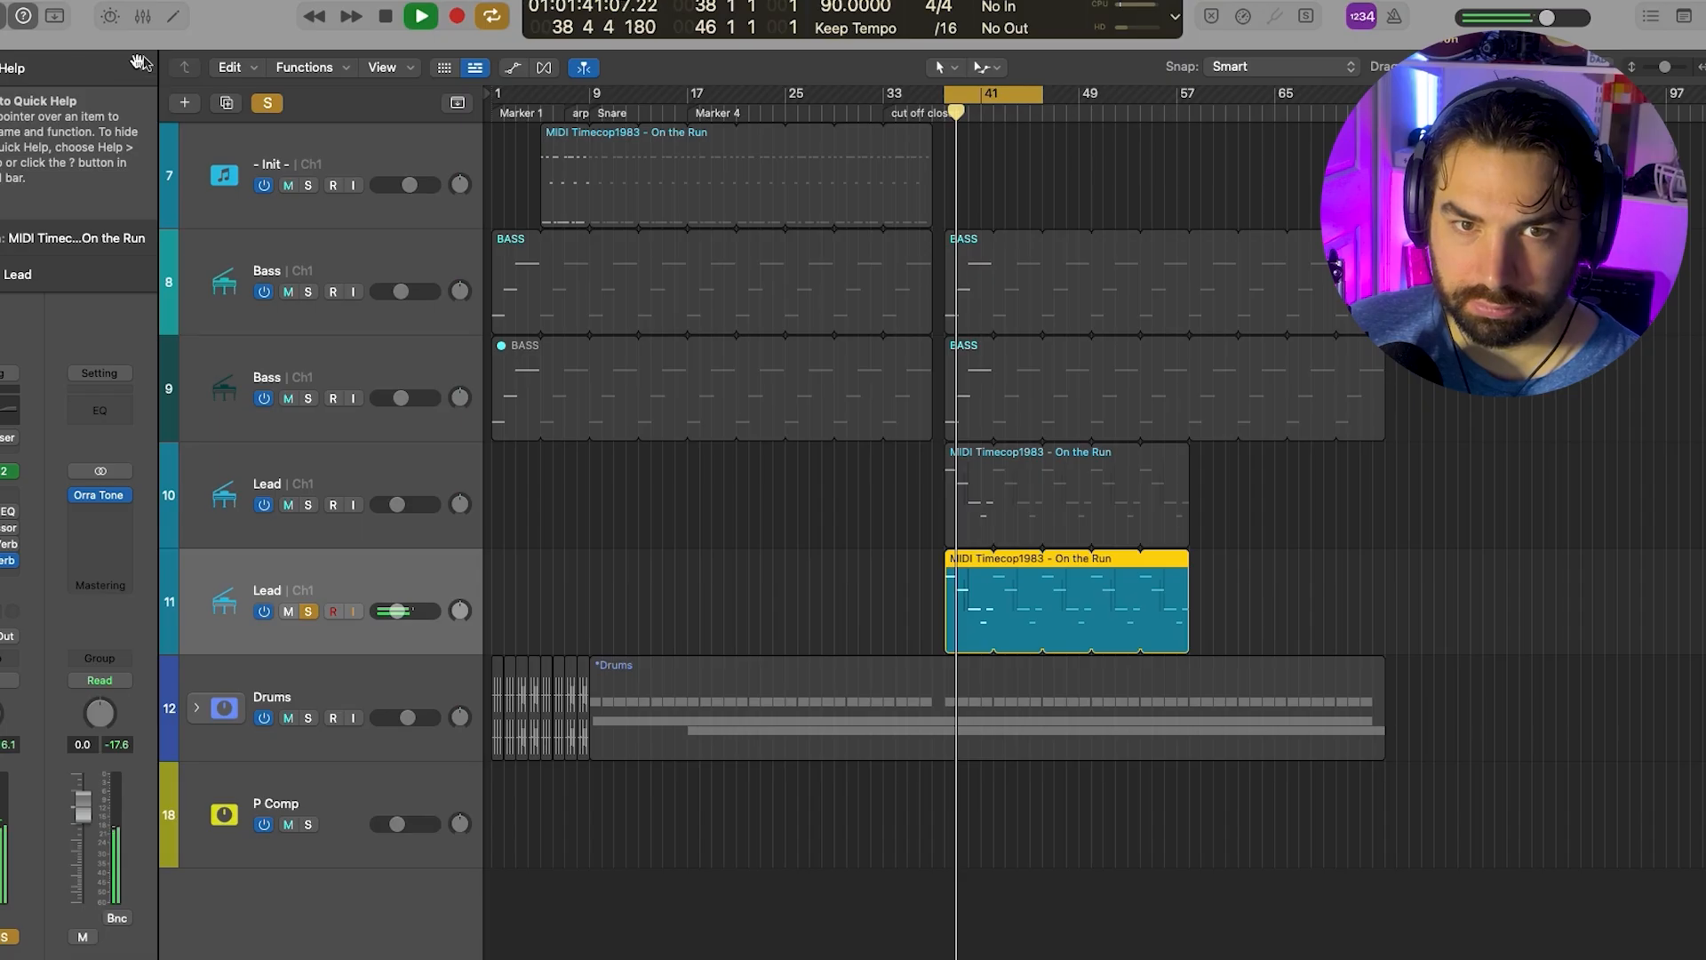
# Mute the MIDI region on the Lead track 10 and turn off all solos to hear the rebuilt lead in the full mix
pyautogui.rightClick(946, 451)
pyautogui.click(943, 487)
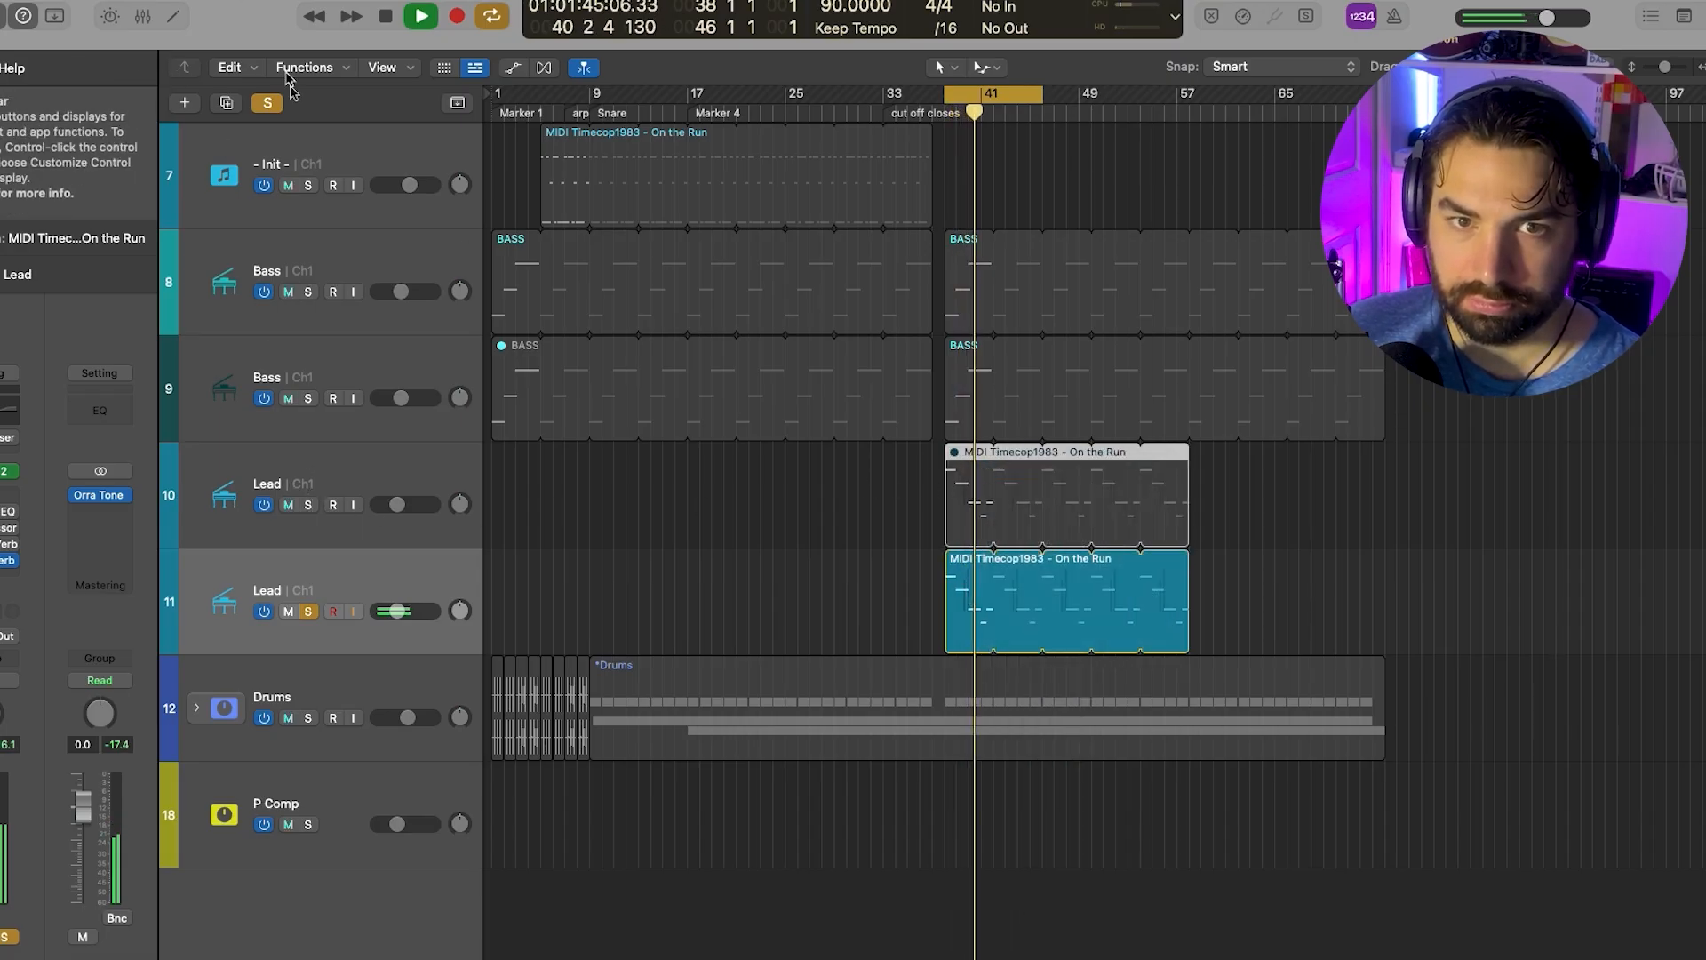
pyautogui.click(268, 103)
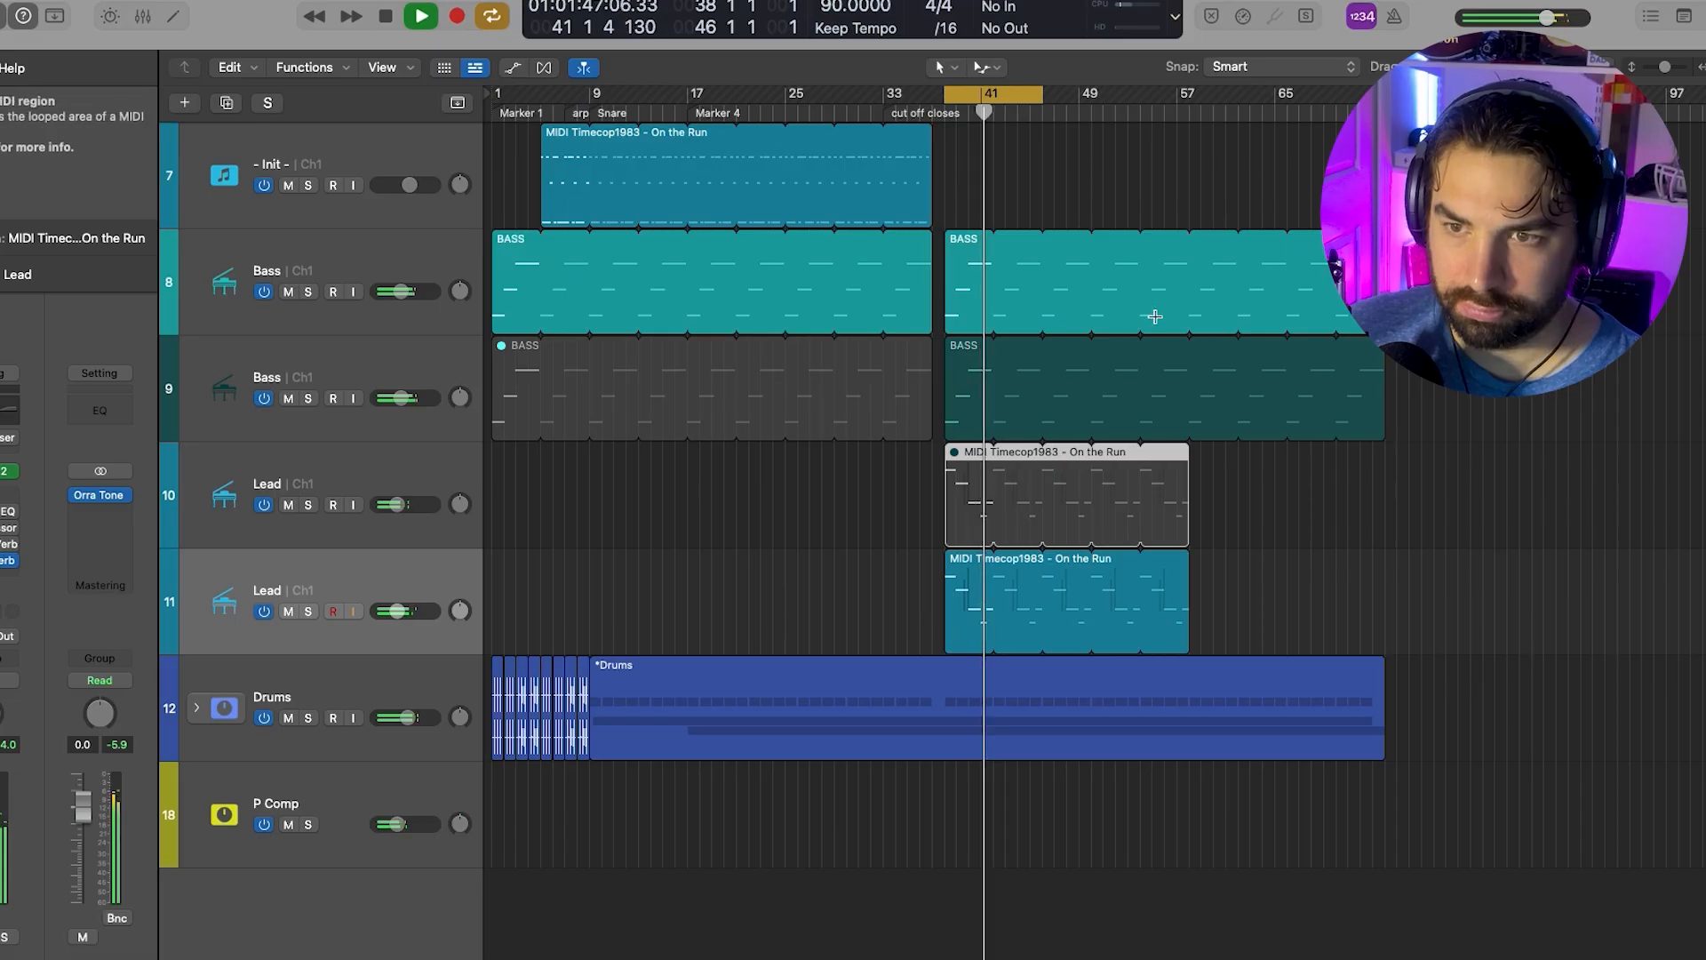